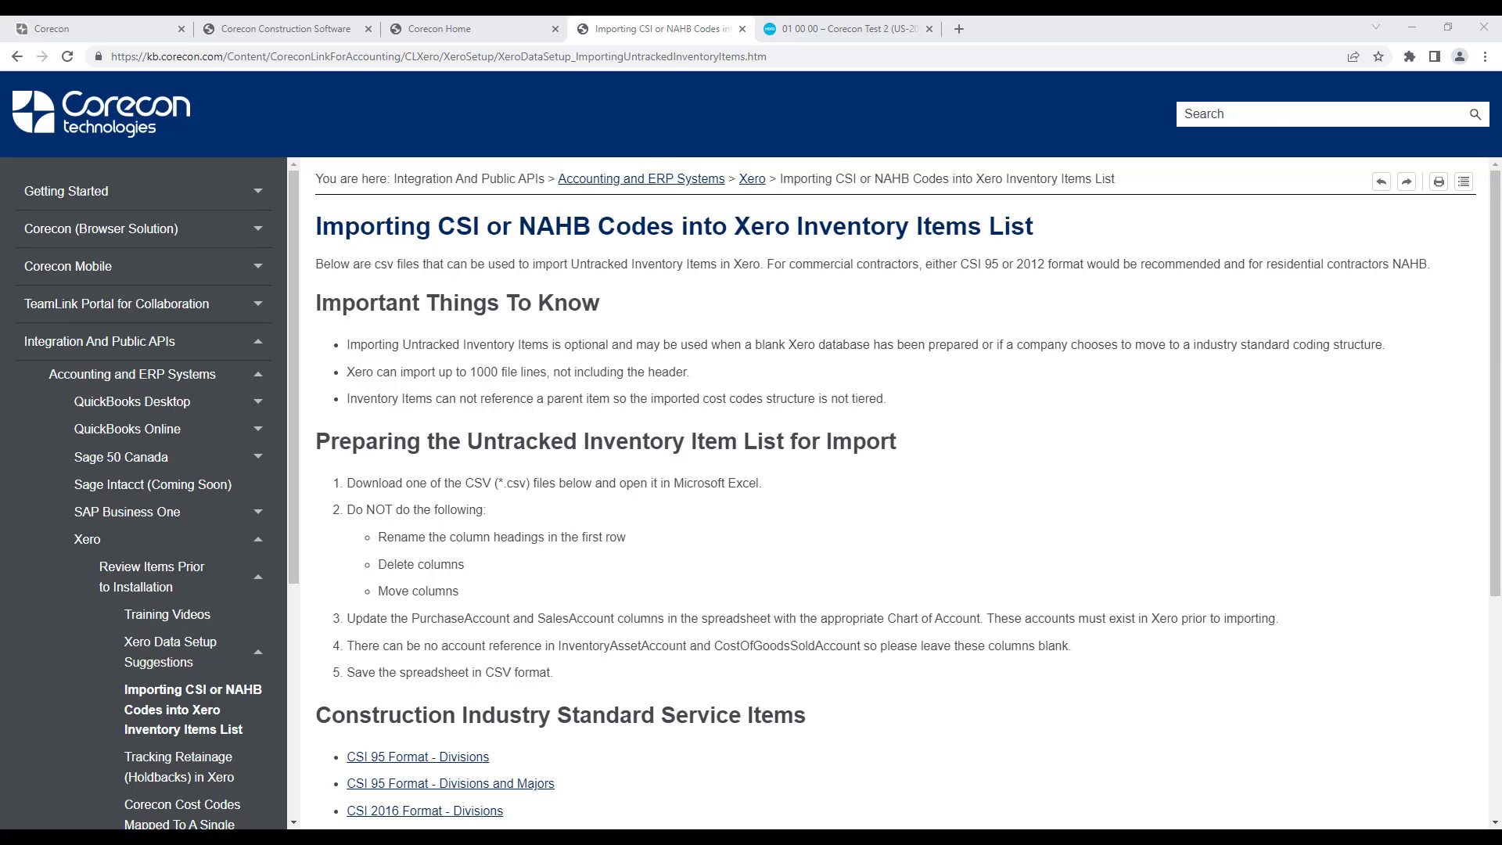
Switch to Excel and examine the CCUnc item and the CSI codes in the Import Xero Service Items-CSI-DivMaj spreadsheet.
scroll(576, 613, down, 3)
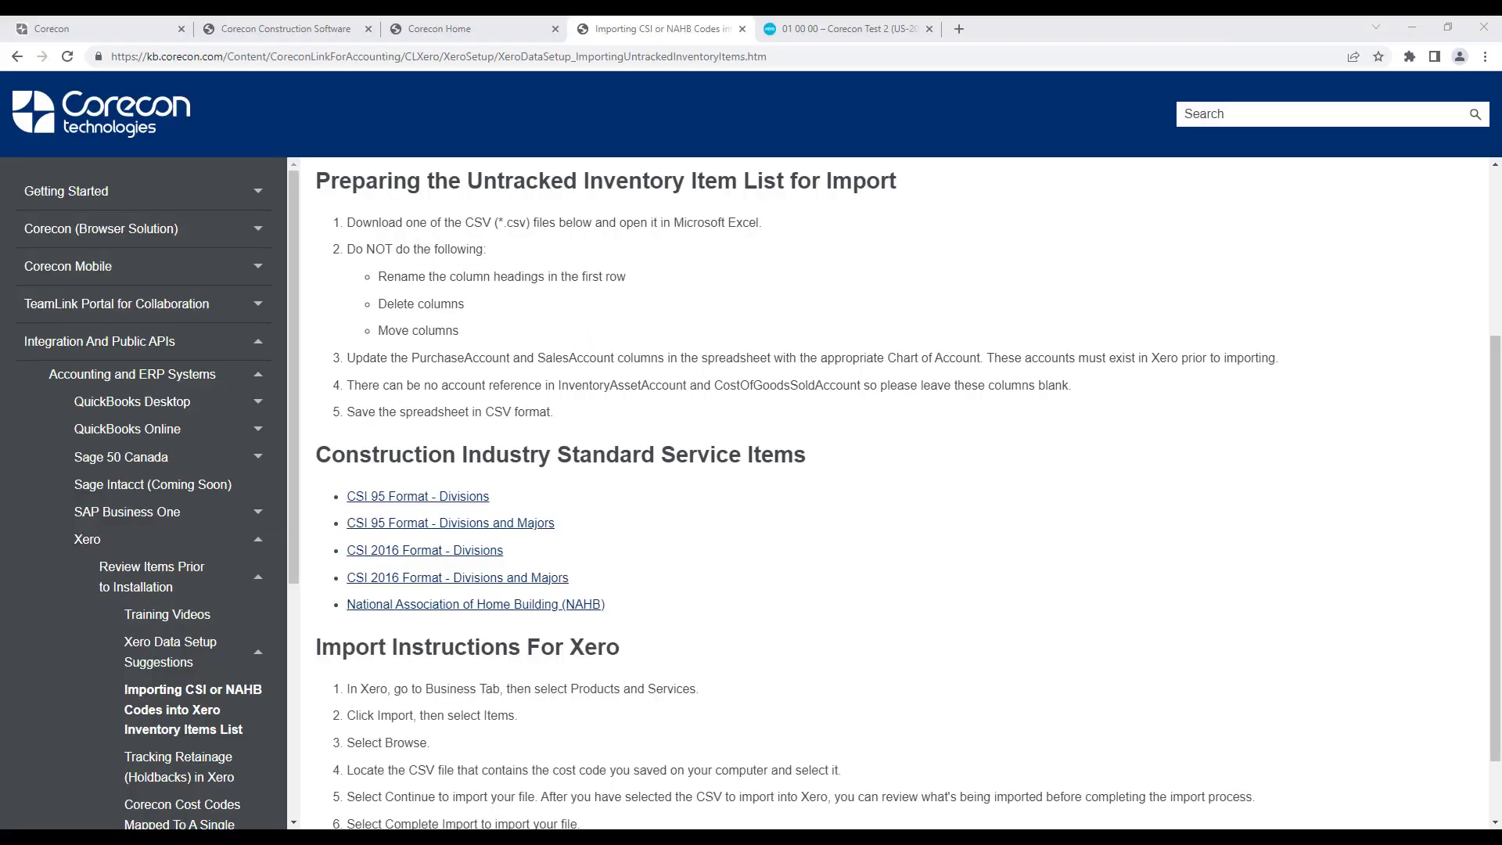
mouse_move(825, 839)
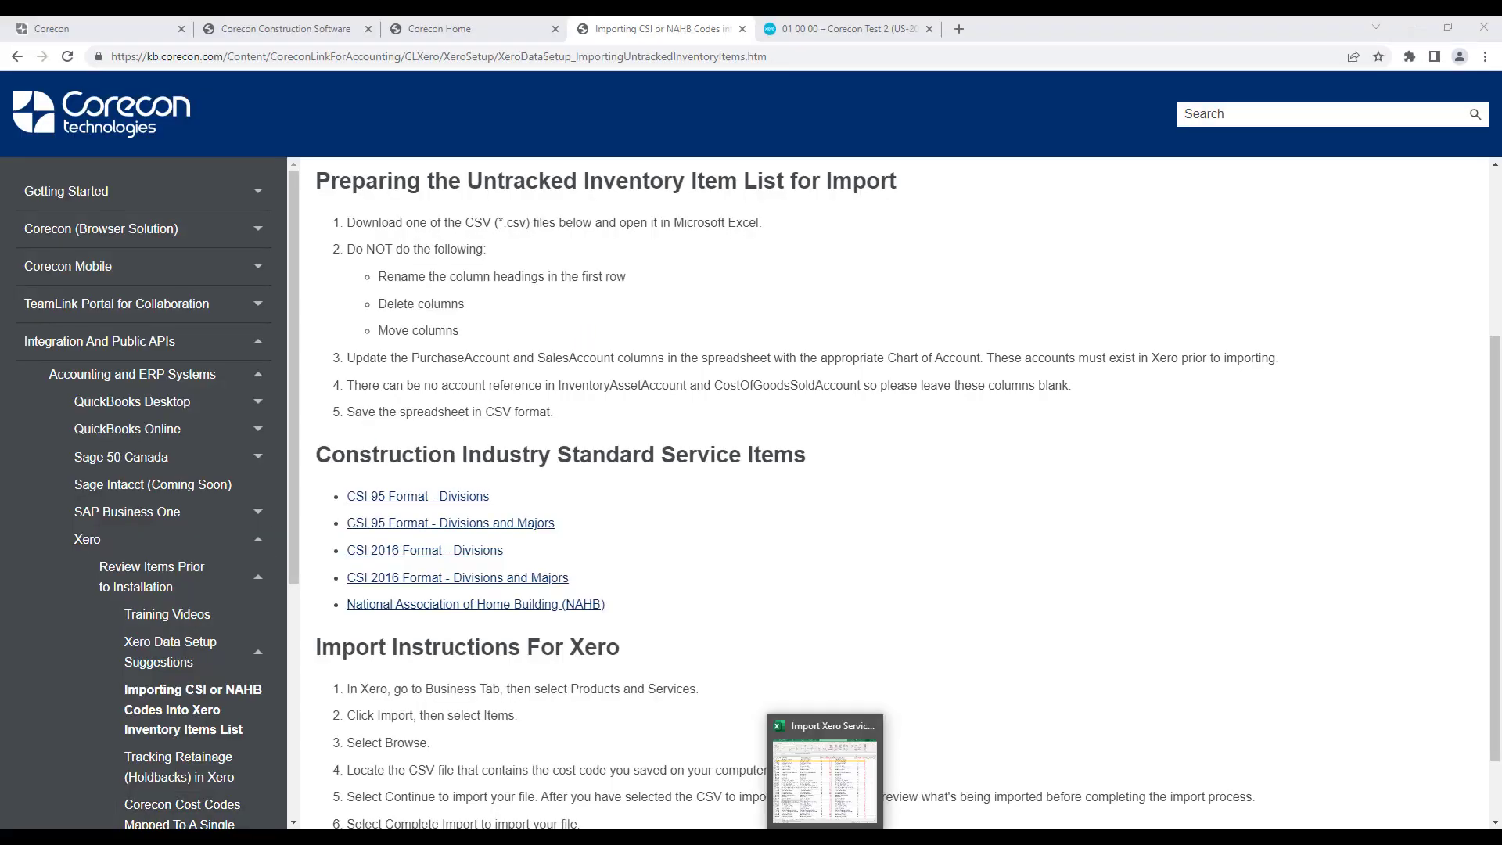
click(825, 839)
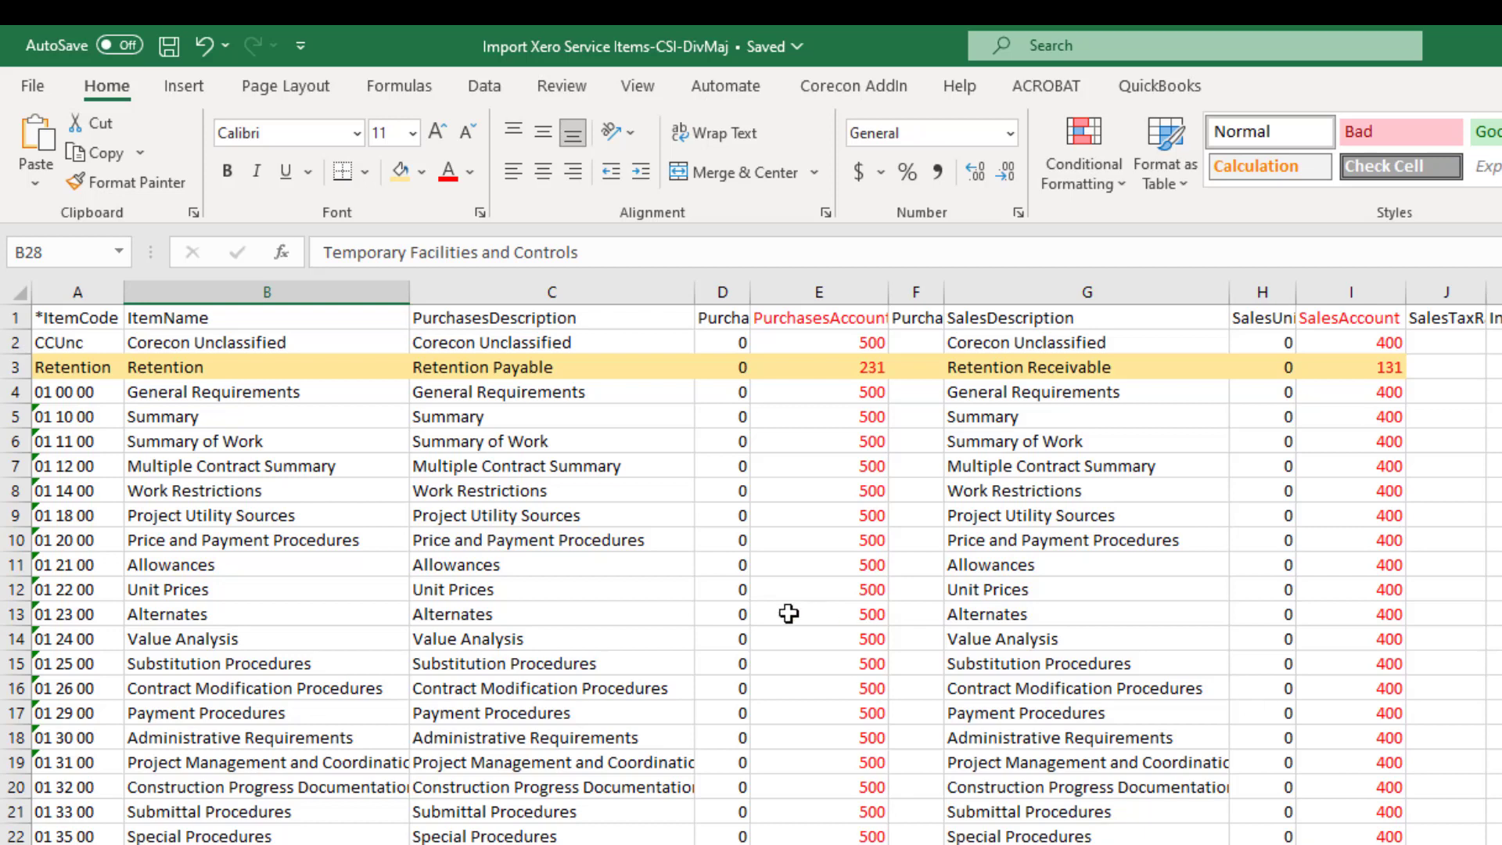
click(15, 342)
click(86, 342)
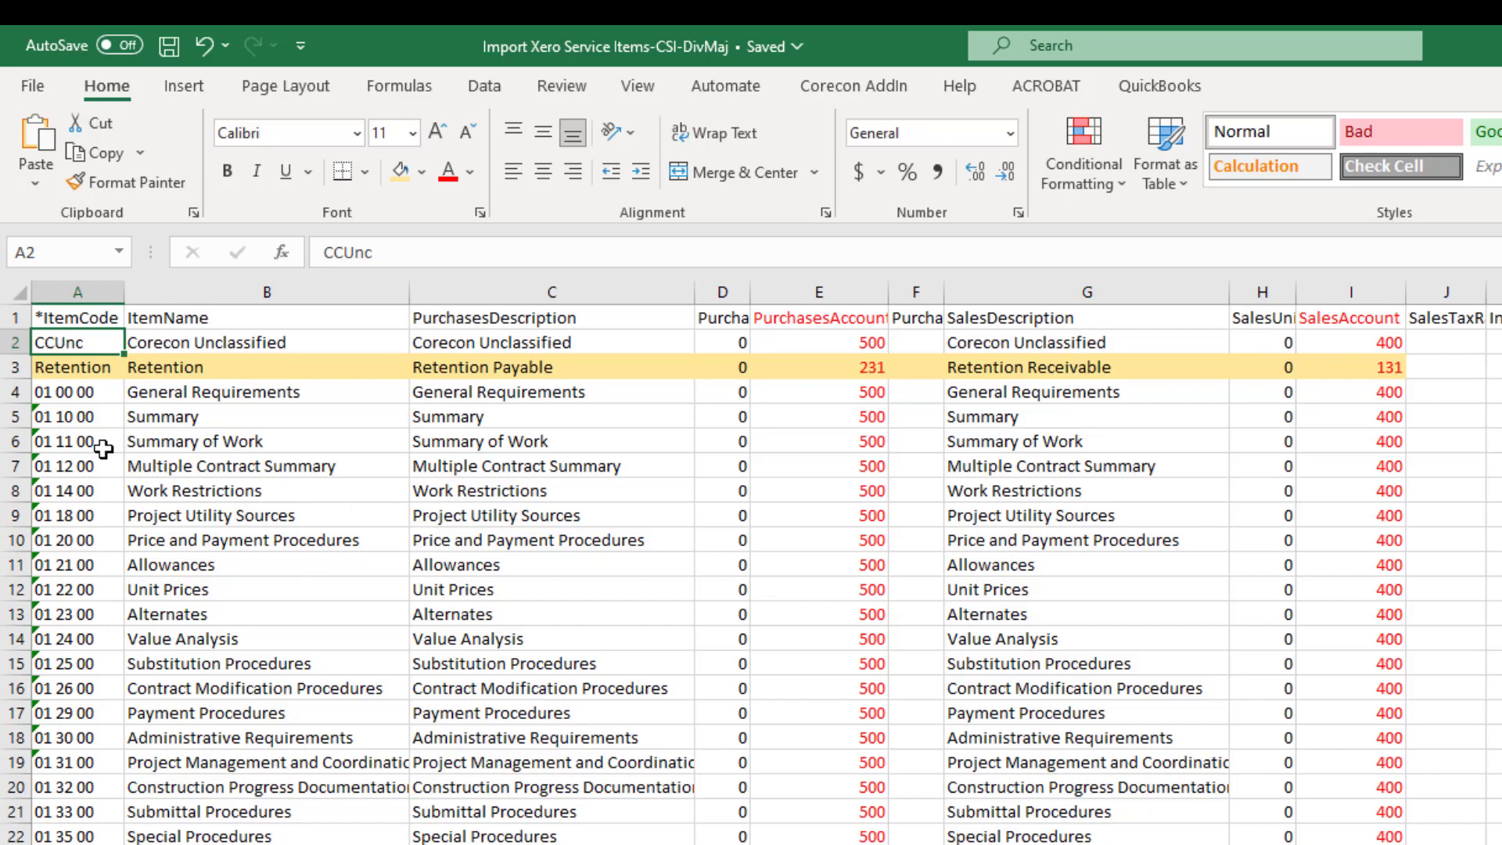
click(76, 417)
Check the purchases account and sales account assigned to the Retention item in the spreadsheet.
click(70, 367)
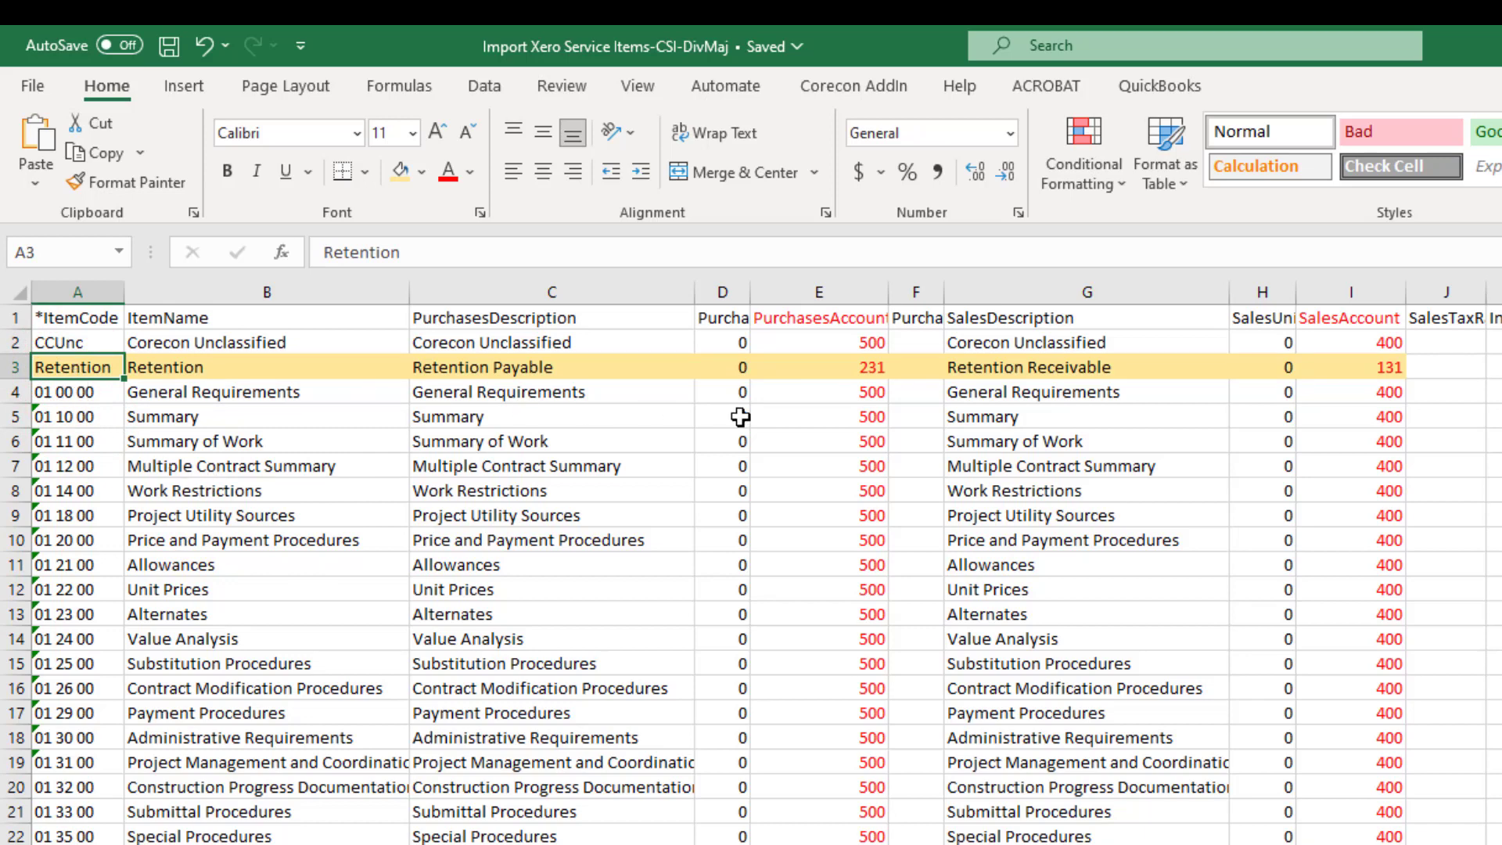
click(822, 366)
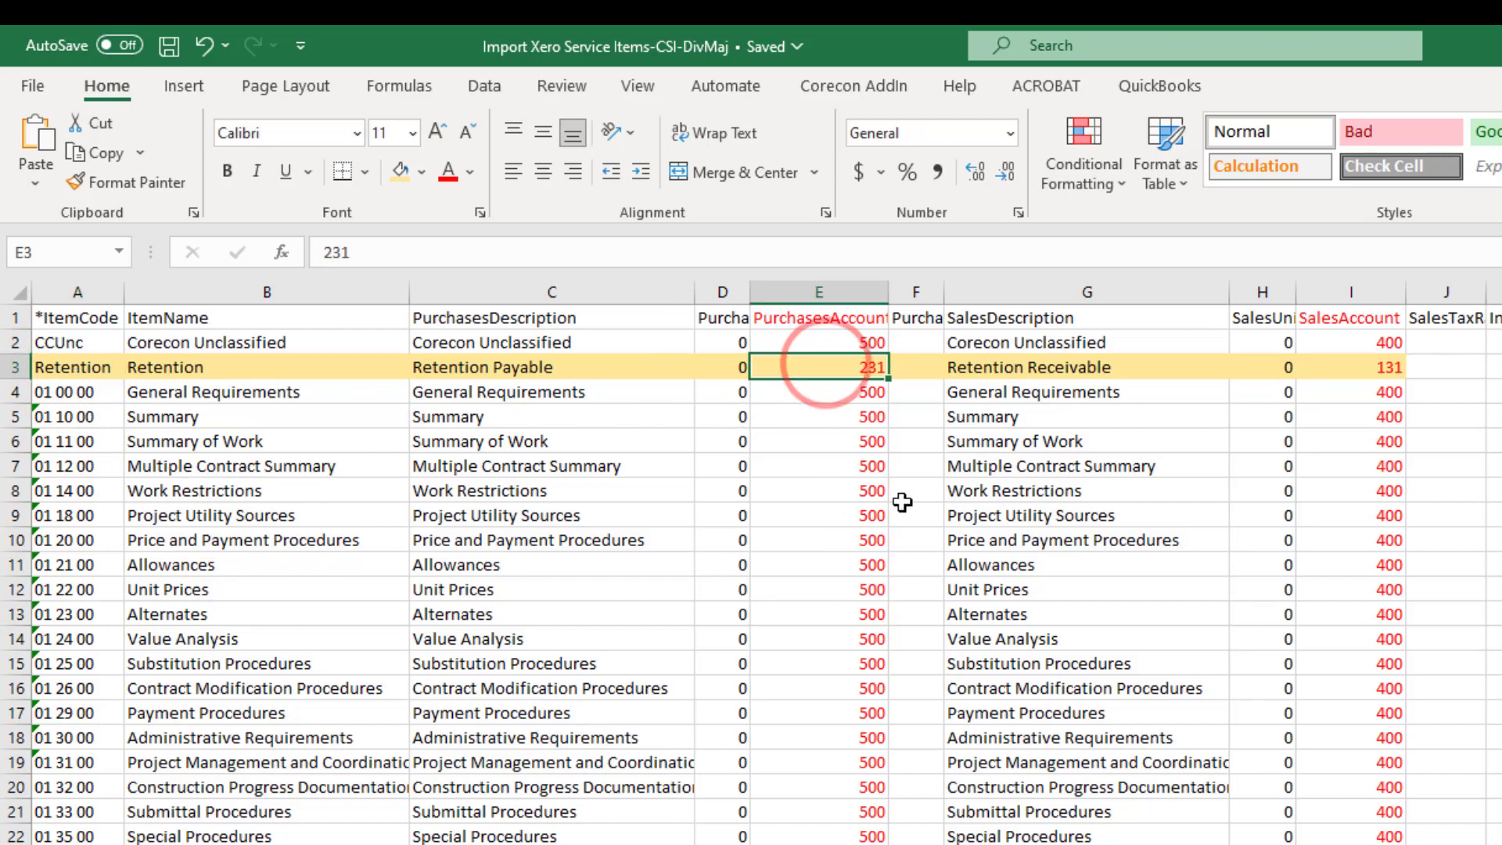
click(1357, 367)
click(820, 367)
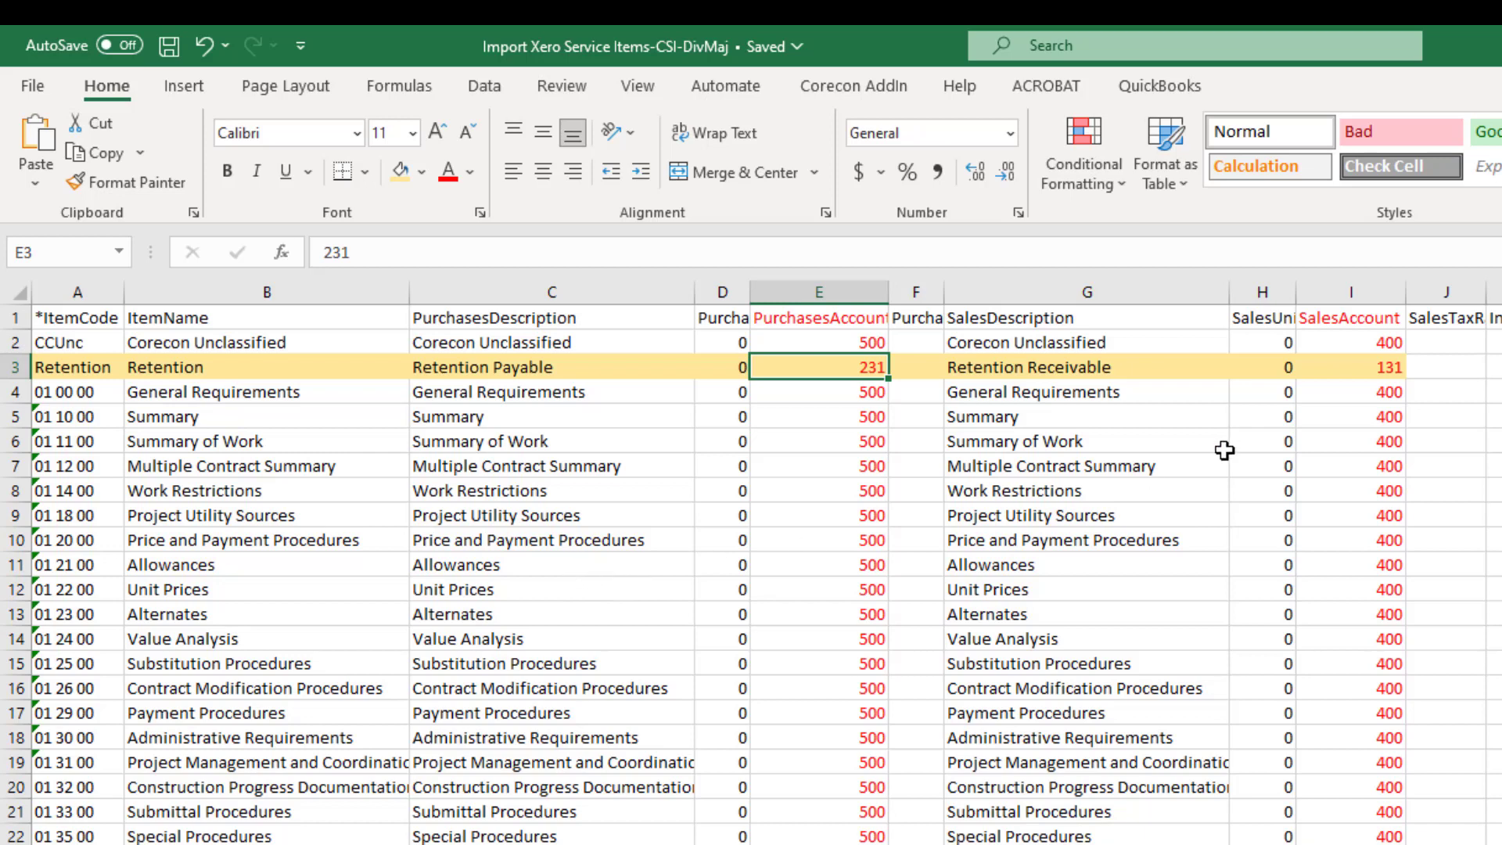
click(1381, 365)
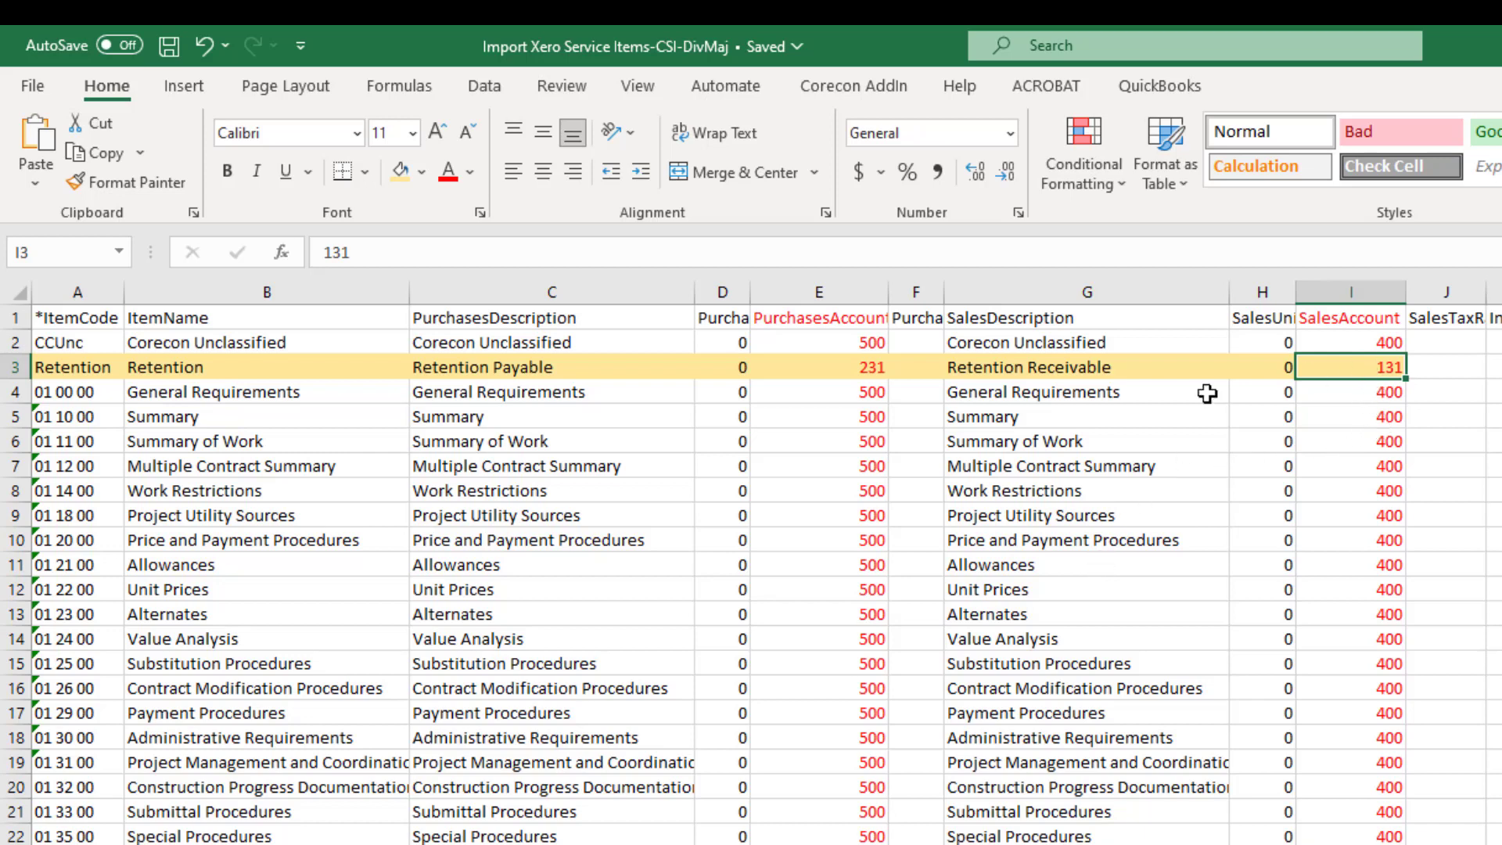
Close the service items workbook and move the empty Excel window away from the browser.
click(33, 85)
click(69, 371)
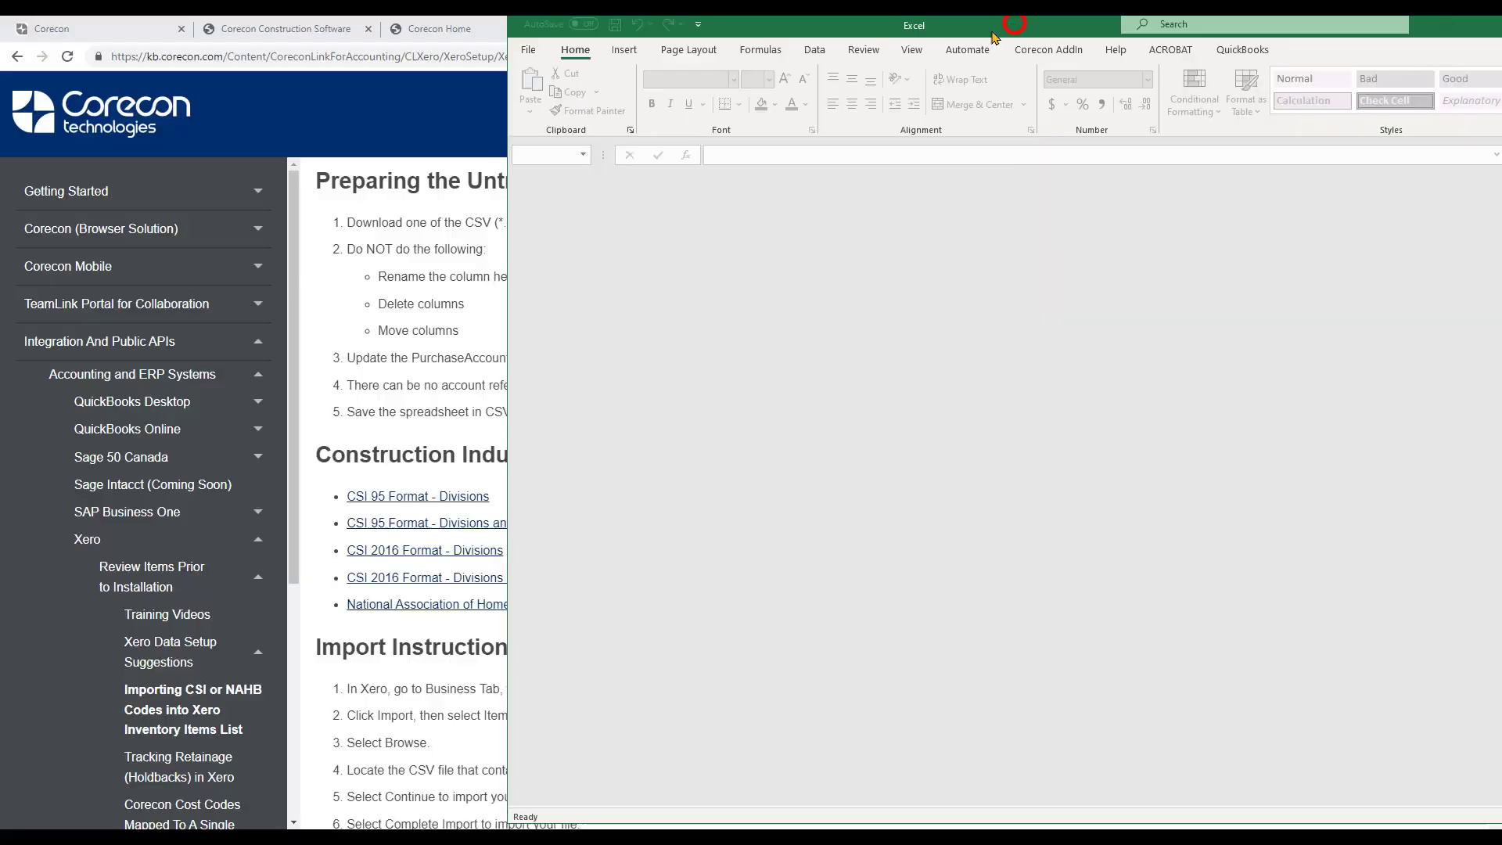
drag(992, 33, 0, 187)
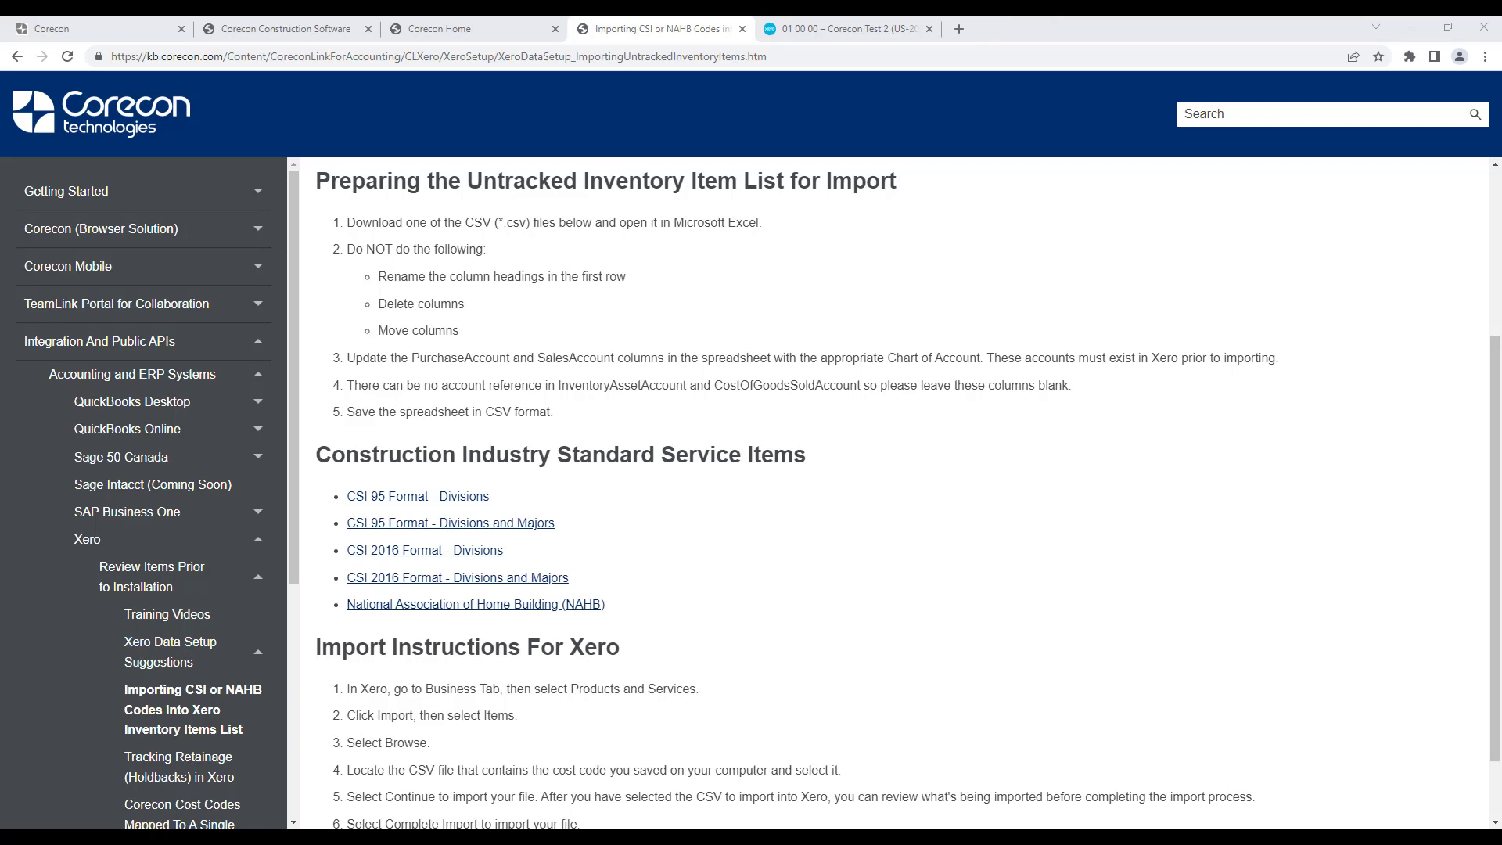
Switch to Xero, review the purchase and sales accounts of item 01 00 00, and close its edit form.
click(794, 32)
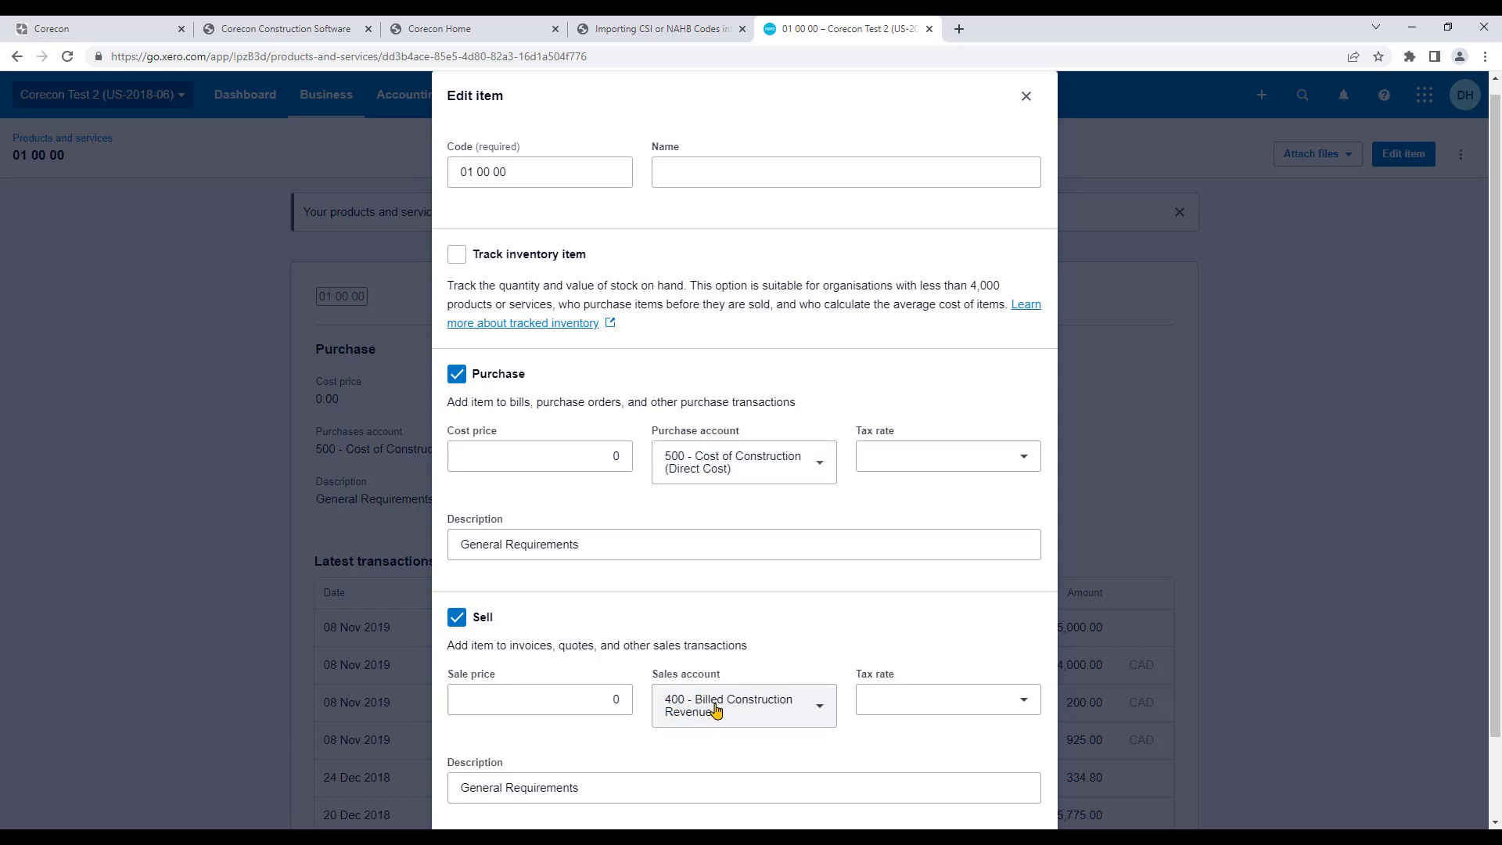
click(1026, 95)
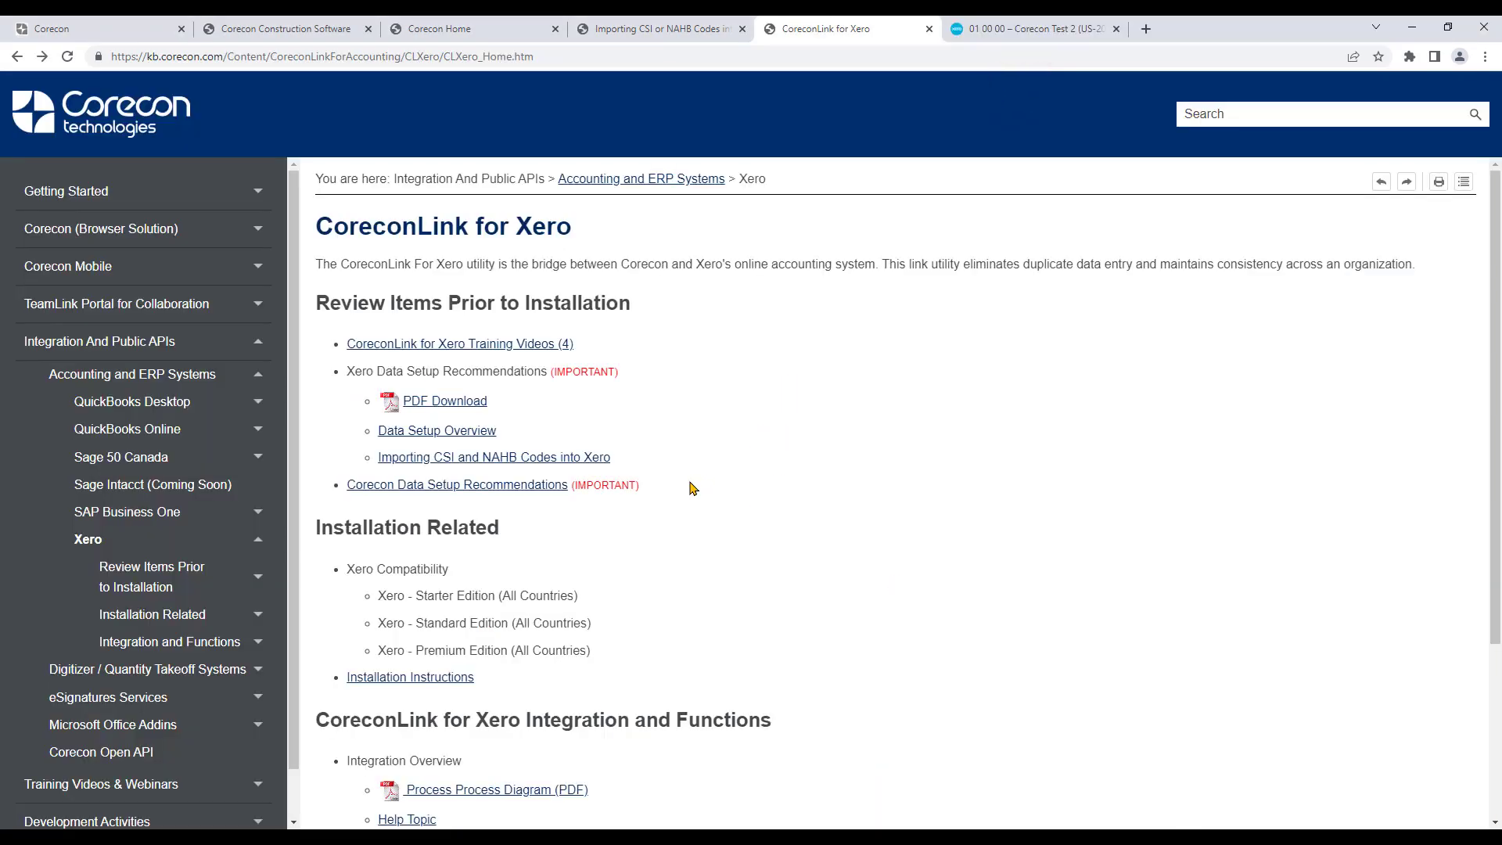
Open the Importing CSI and NAHB Codes into Xero topic from the CoreconLink for Xero help page and review its import instructions.
scroll(726, 538, down, 3)
scroll(721, 577, up, 2)
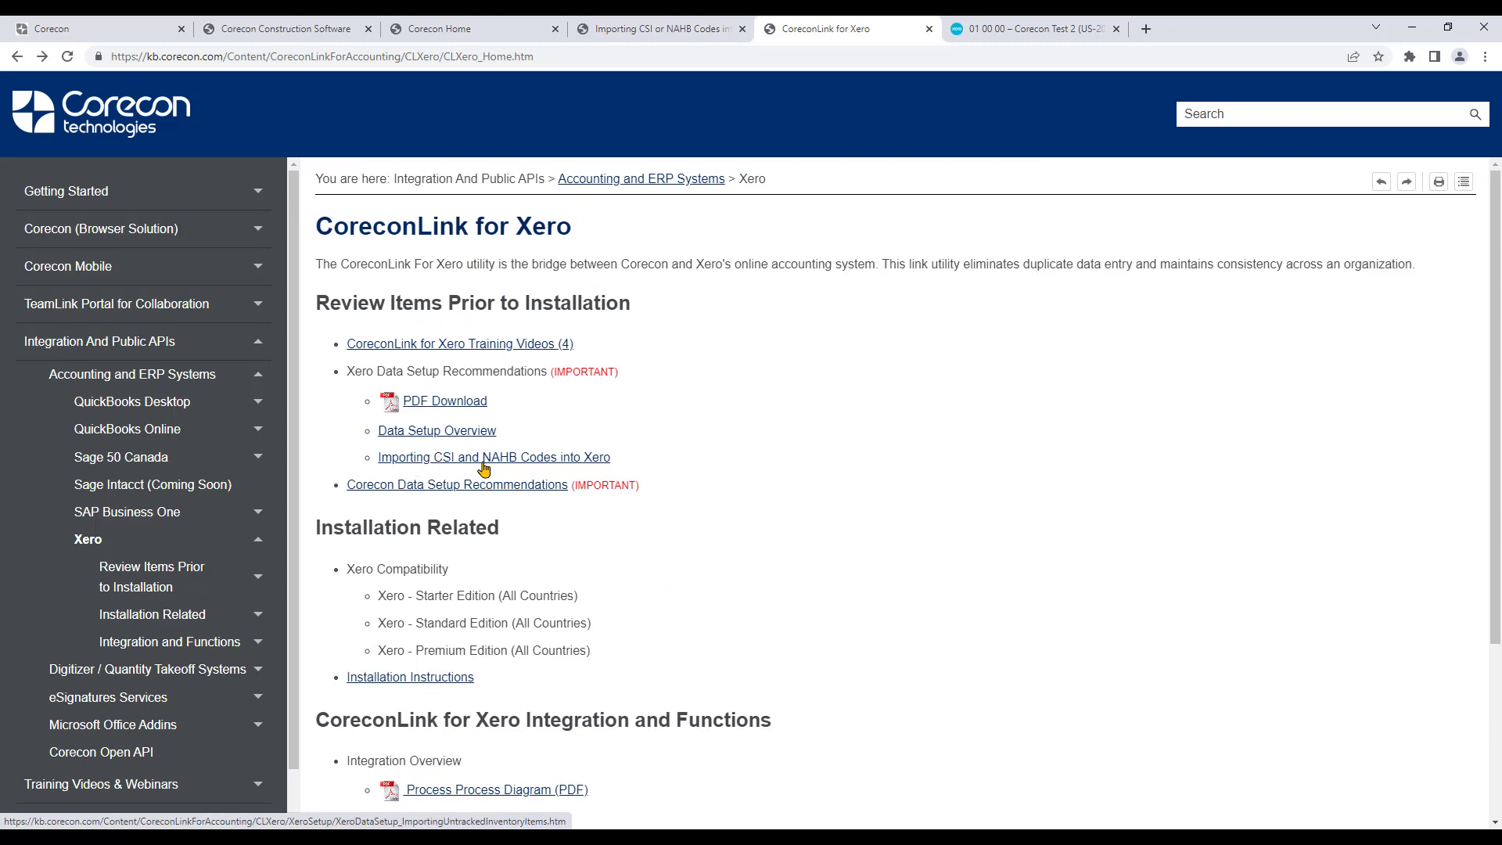
click(526, 460)
scroll(592, 504, down, 5)
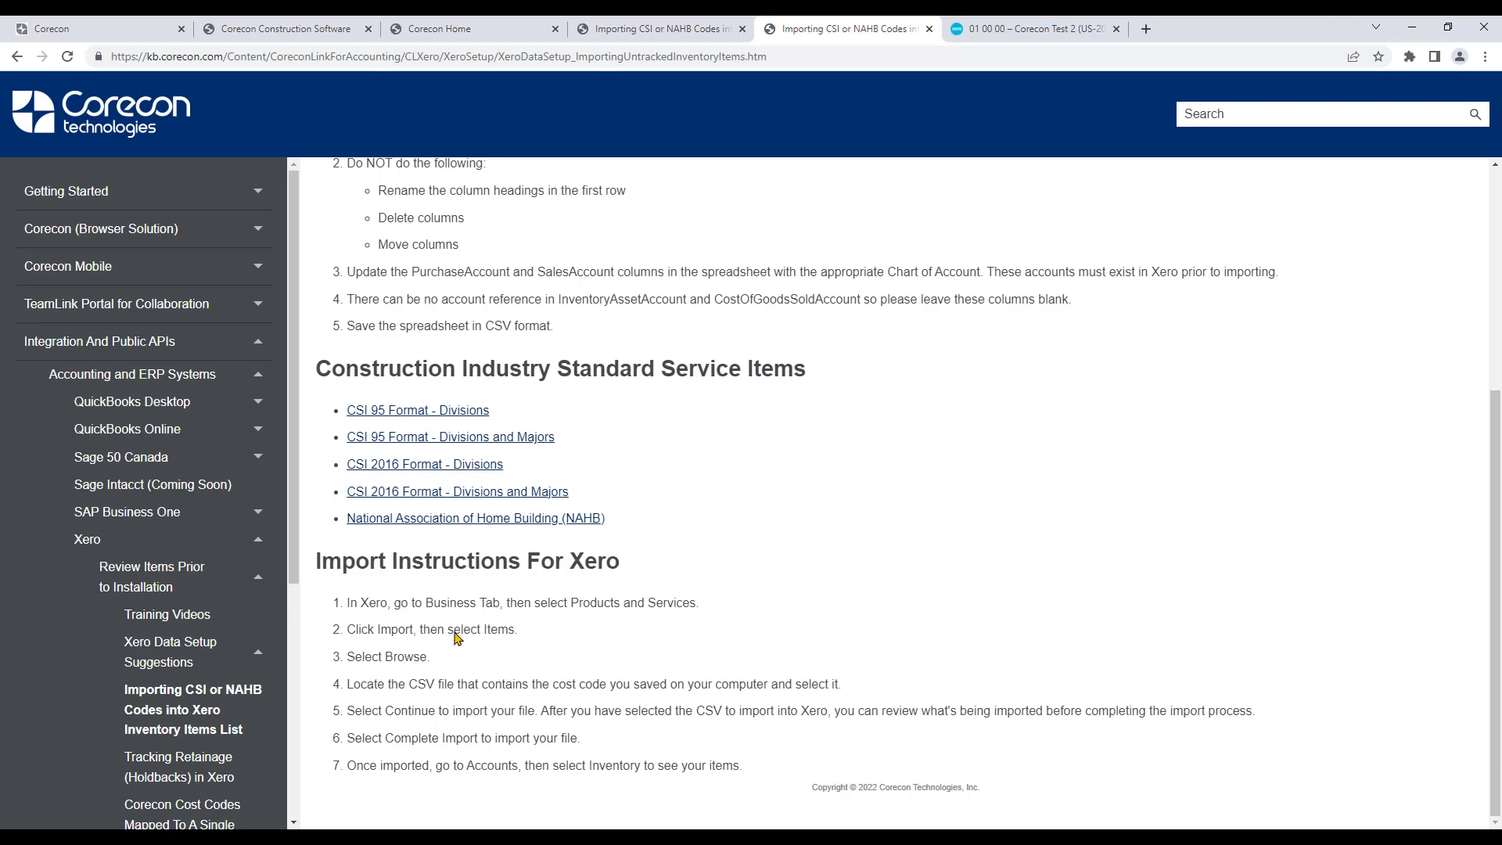
drag(847, 30, 117, 626)
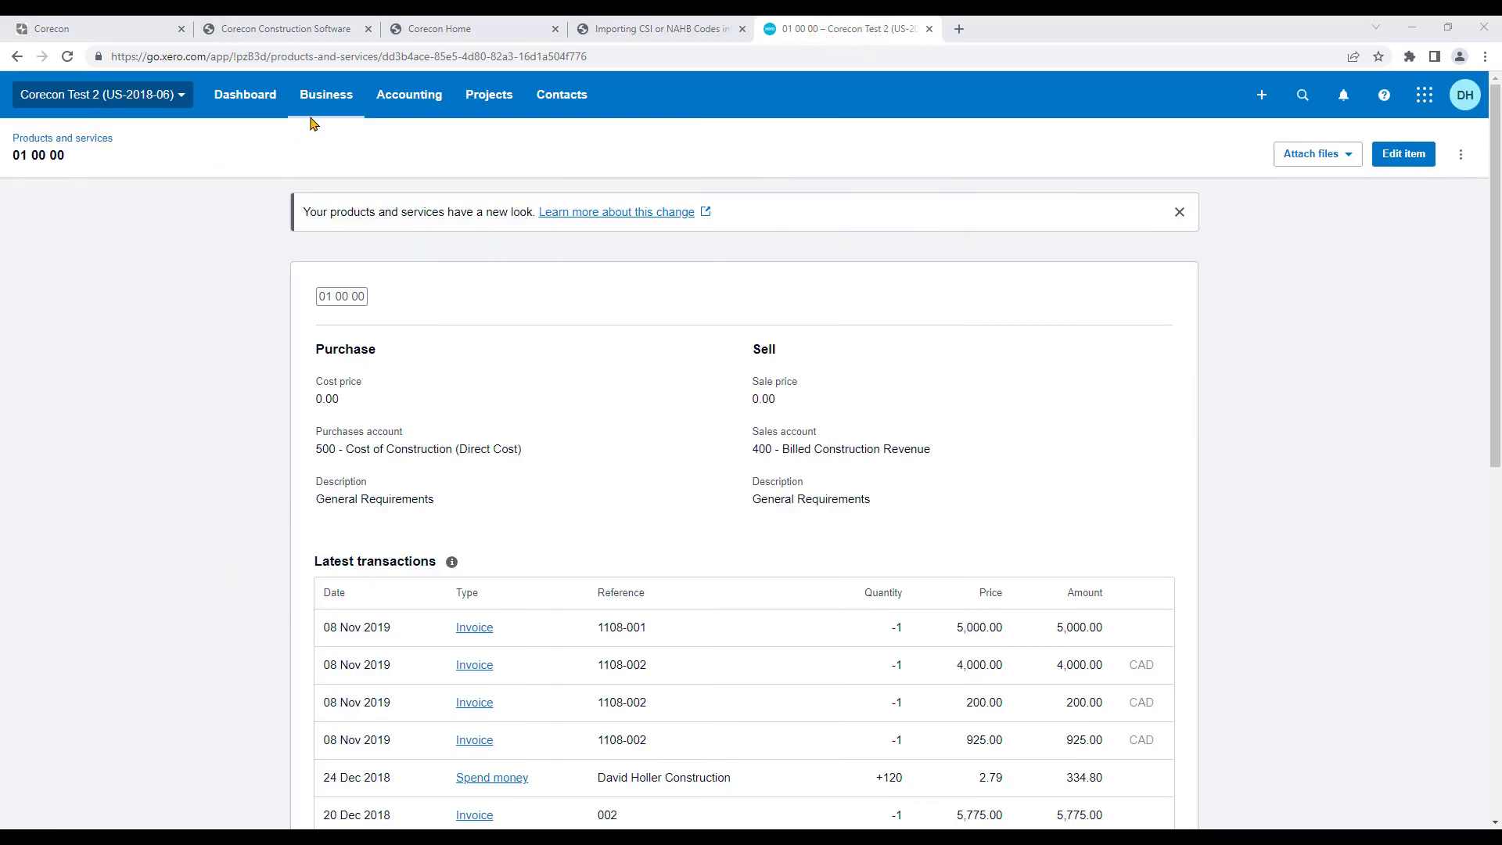
Open the item import page for products and services in Xero.
click(324, 96)
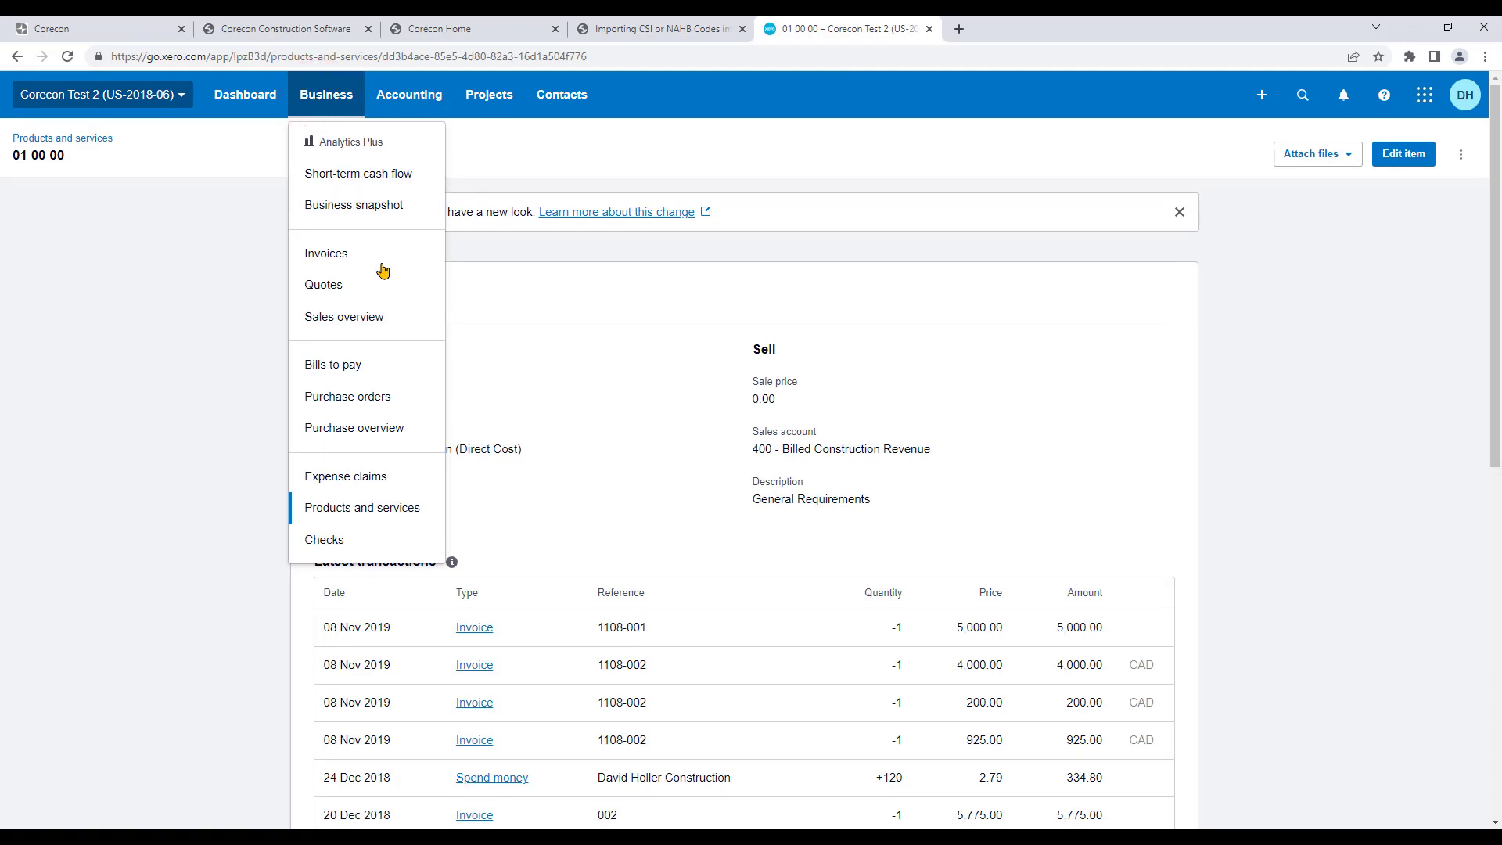
click(364, 507)
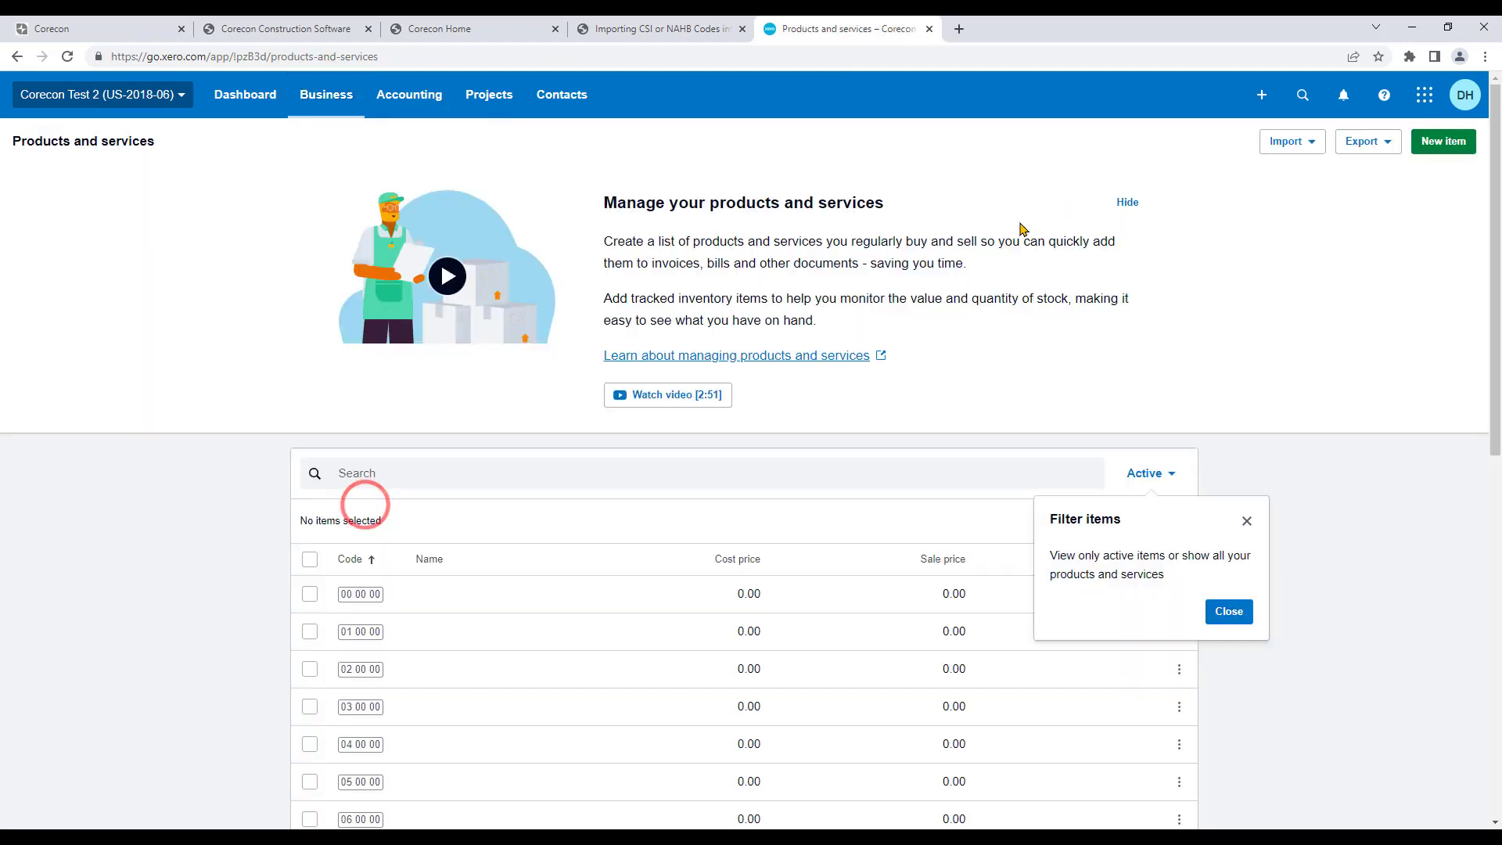
click(1305, 142)
click(1289, 188)
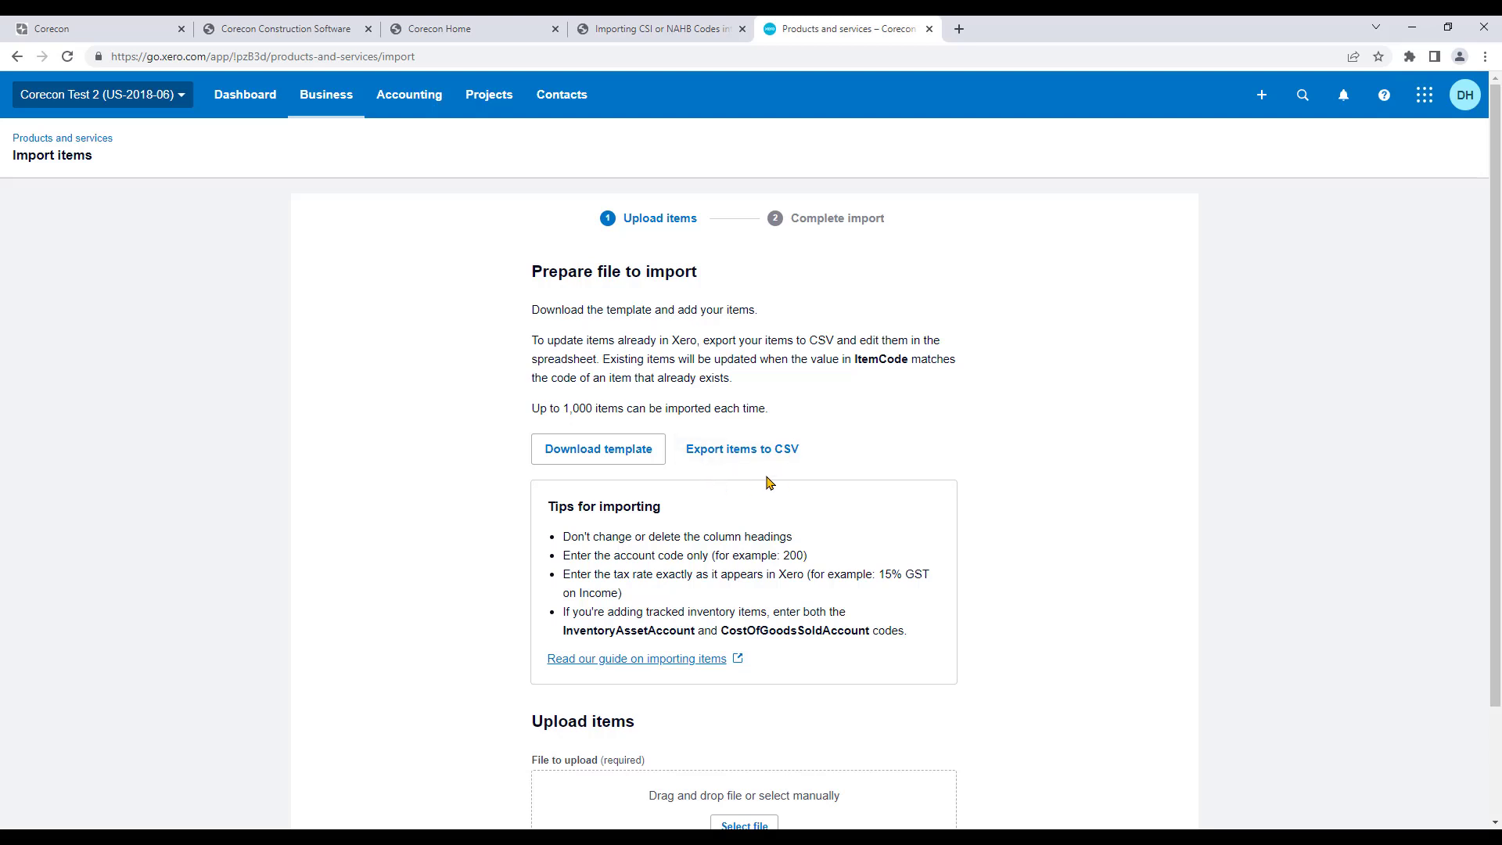
Upload the file Import Xero Service Items-CSI-DivMaj.csv and complete the item import.
scroll(787, 493, down, 2)
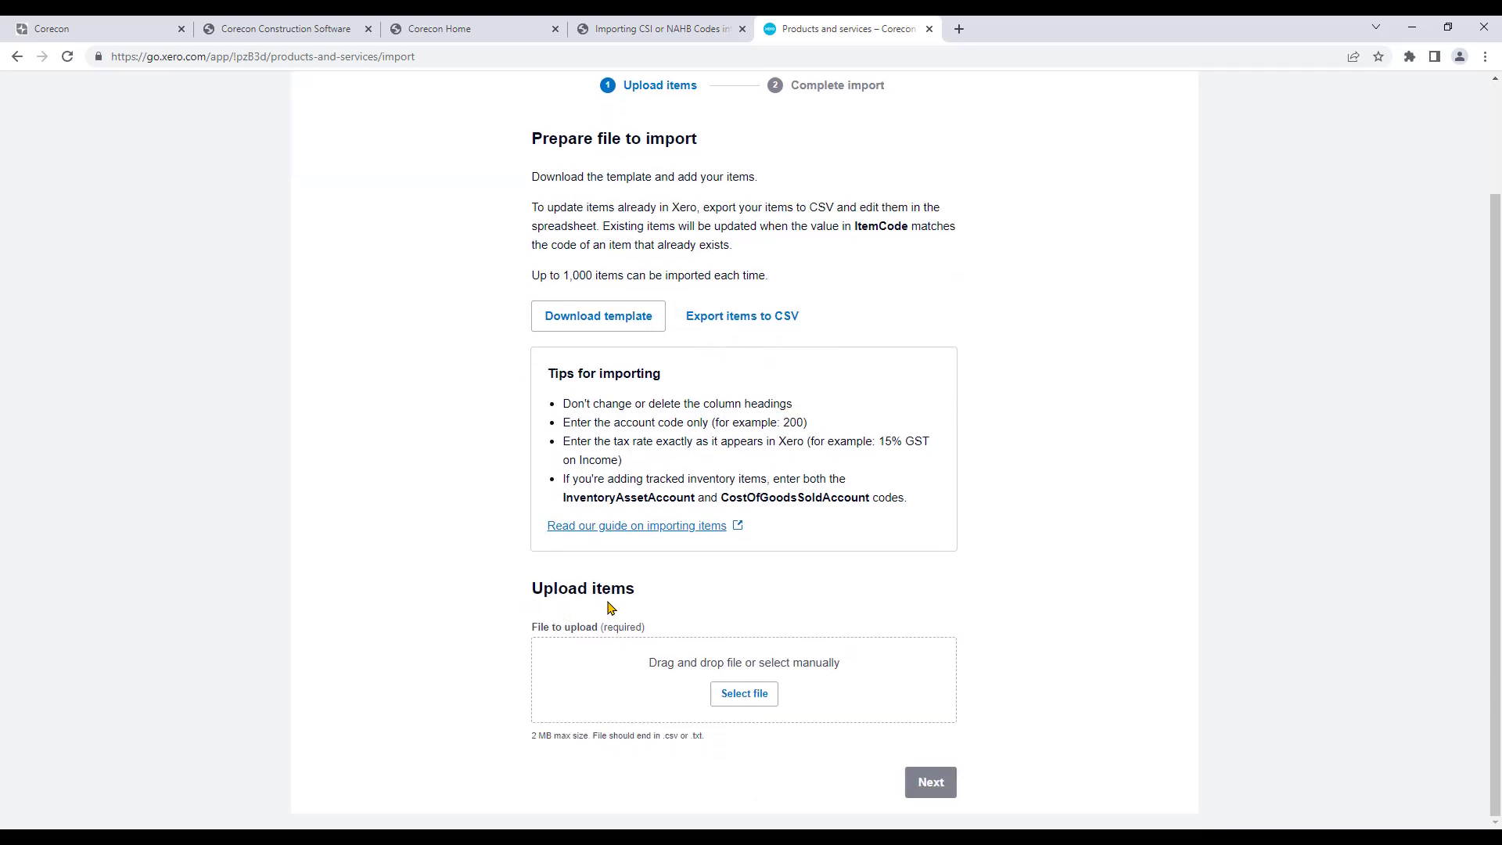
click(744, 694)
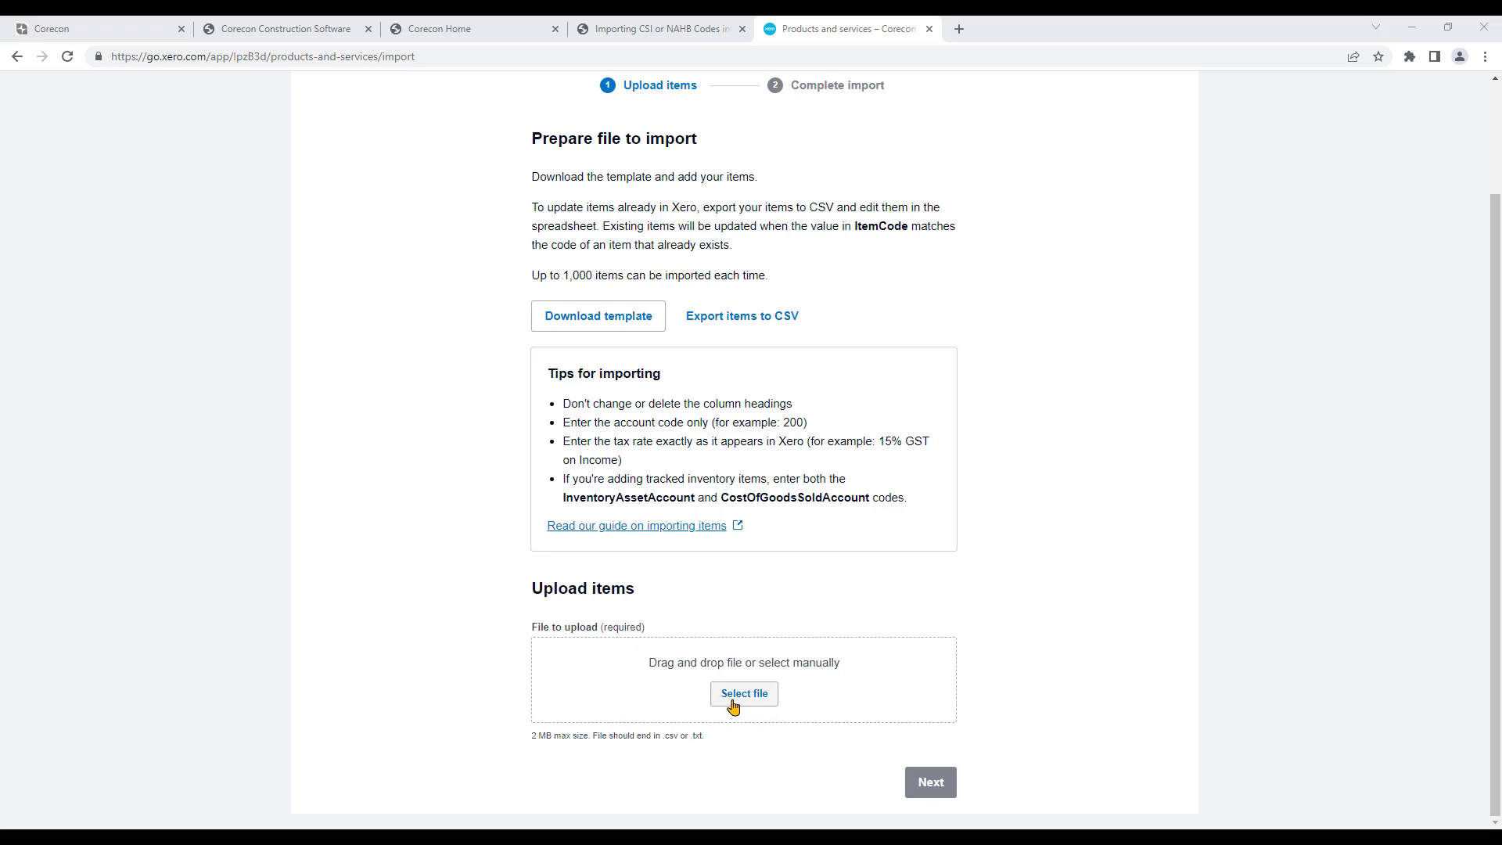
drag(805, 778, 859, 715)
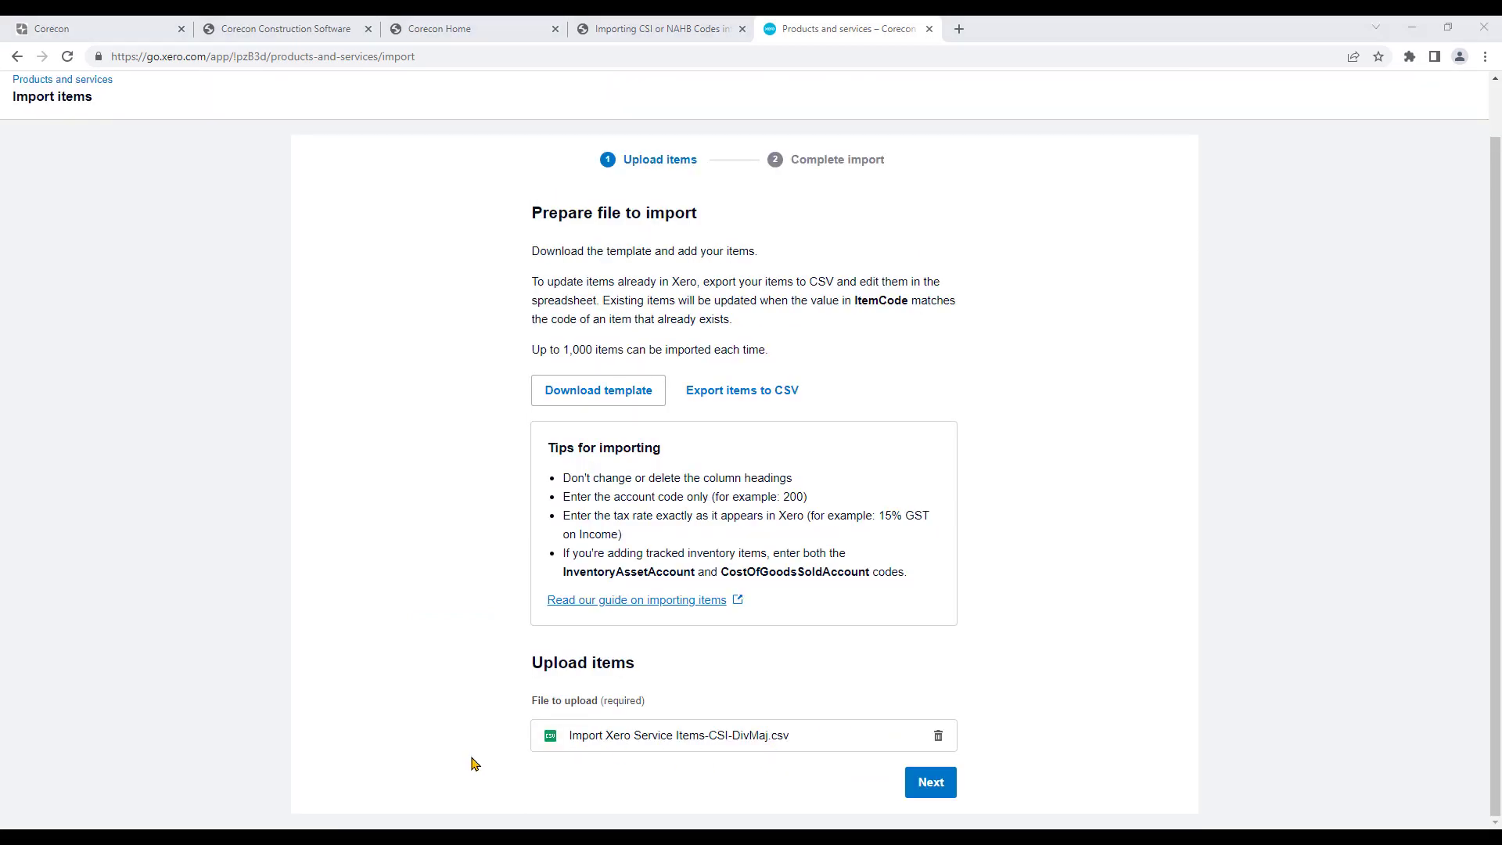
click(931, 786)
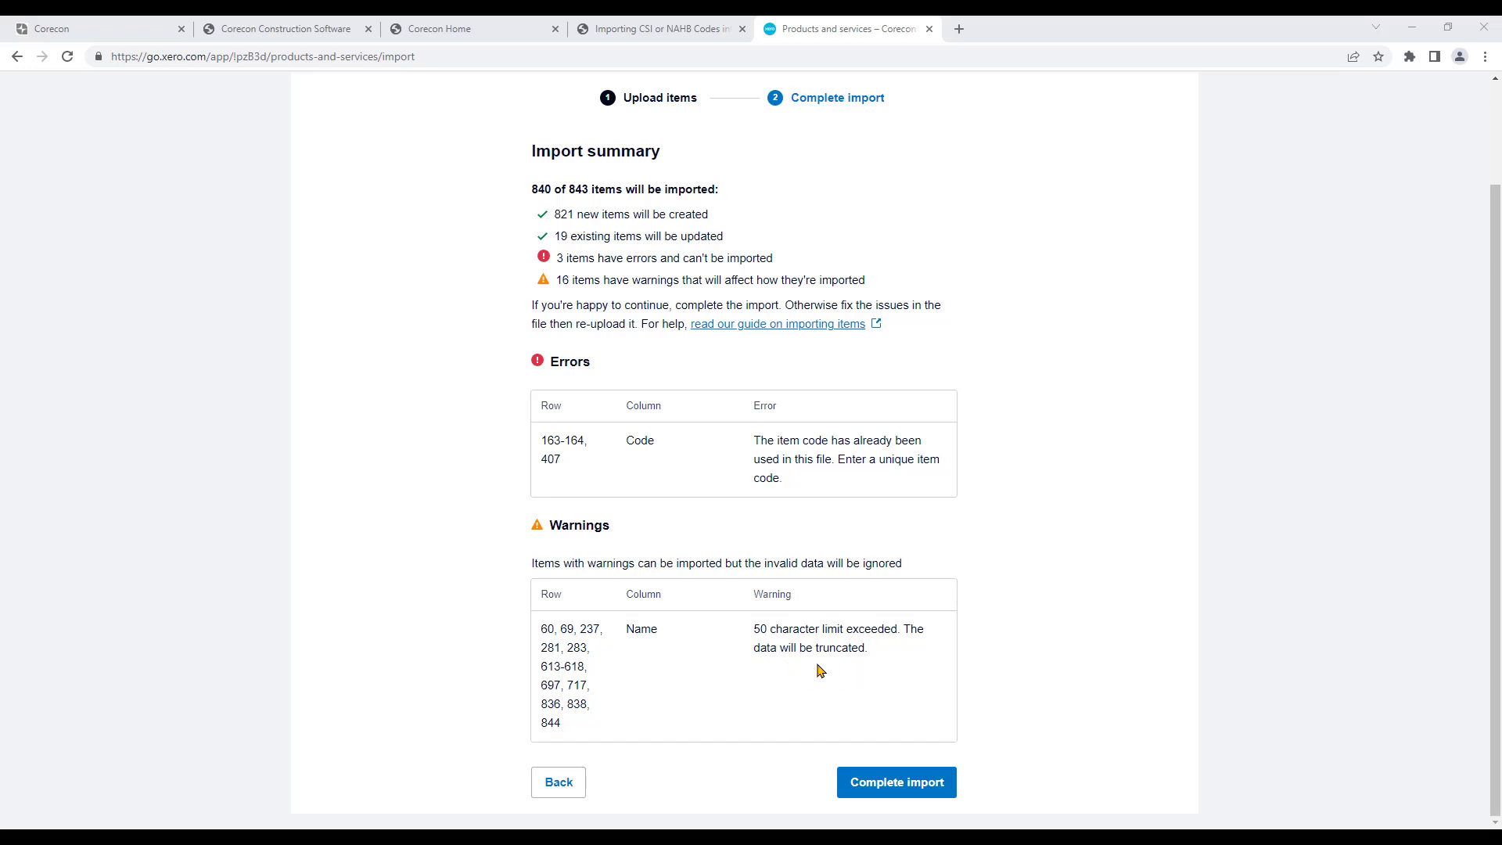
click(890, 786)
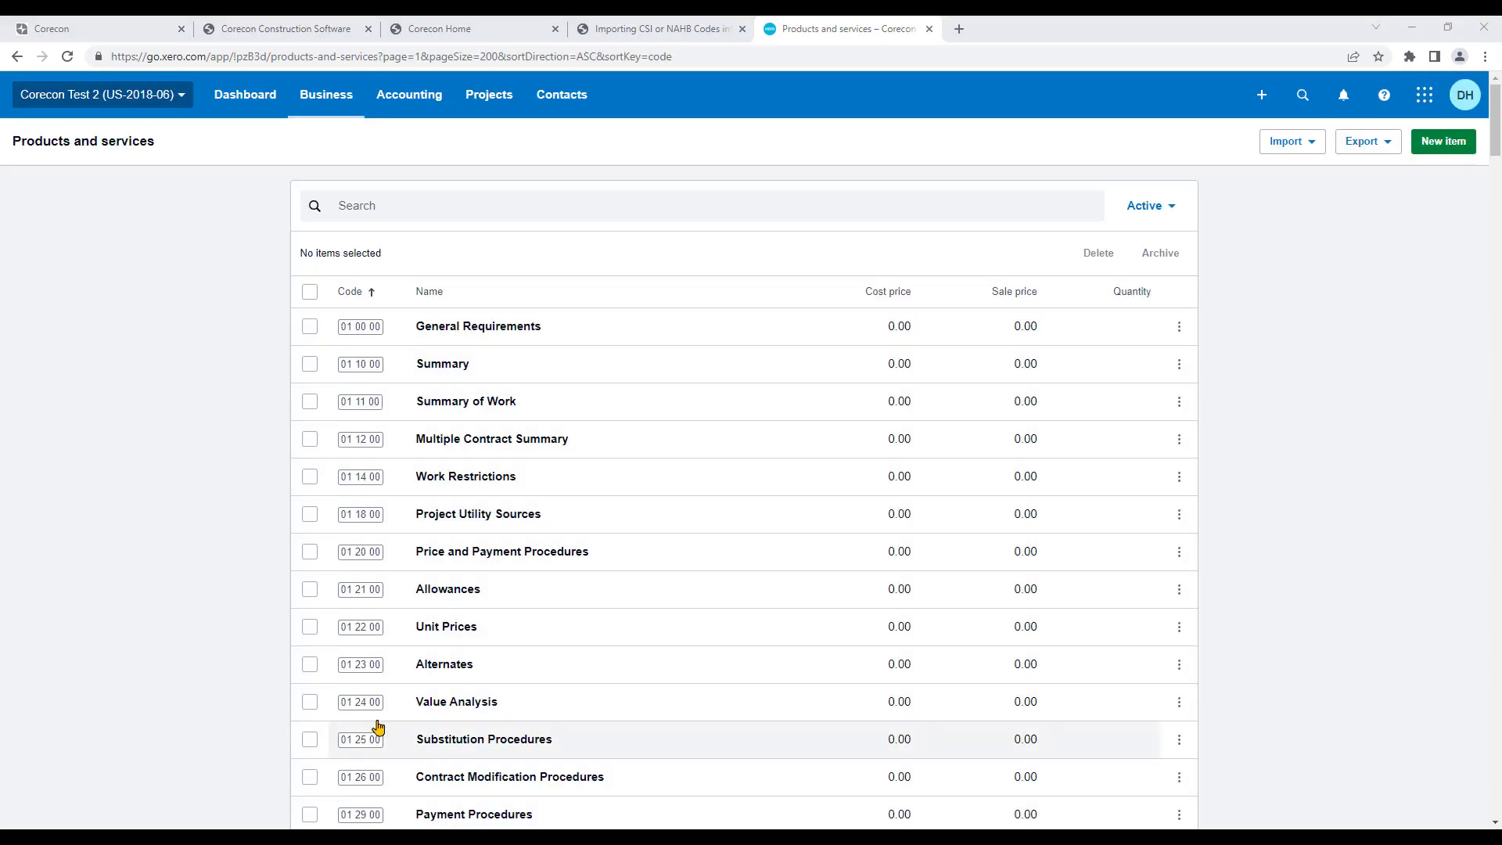
Browse the imported items, check the details of the Demolition item (02 41 00), and return to the products and services list.
scroll(530, 603, down, 9)
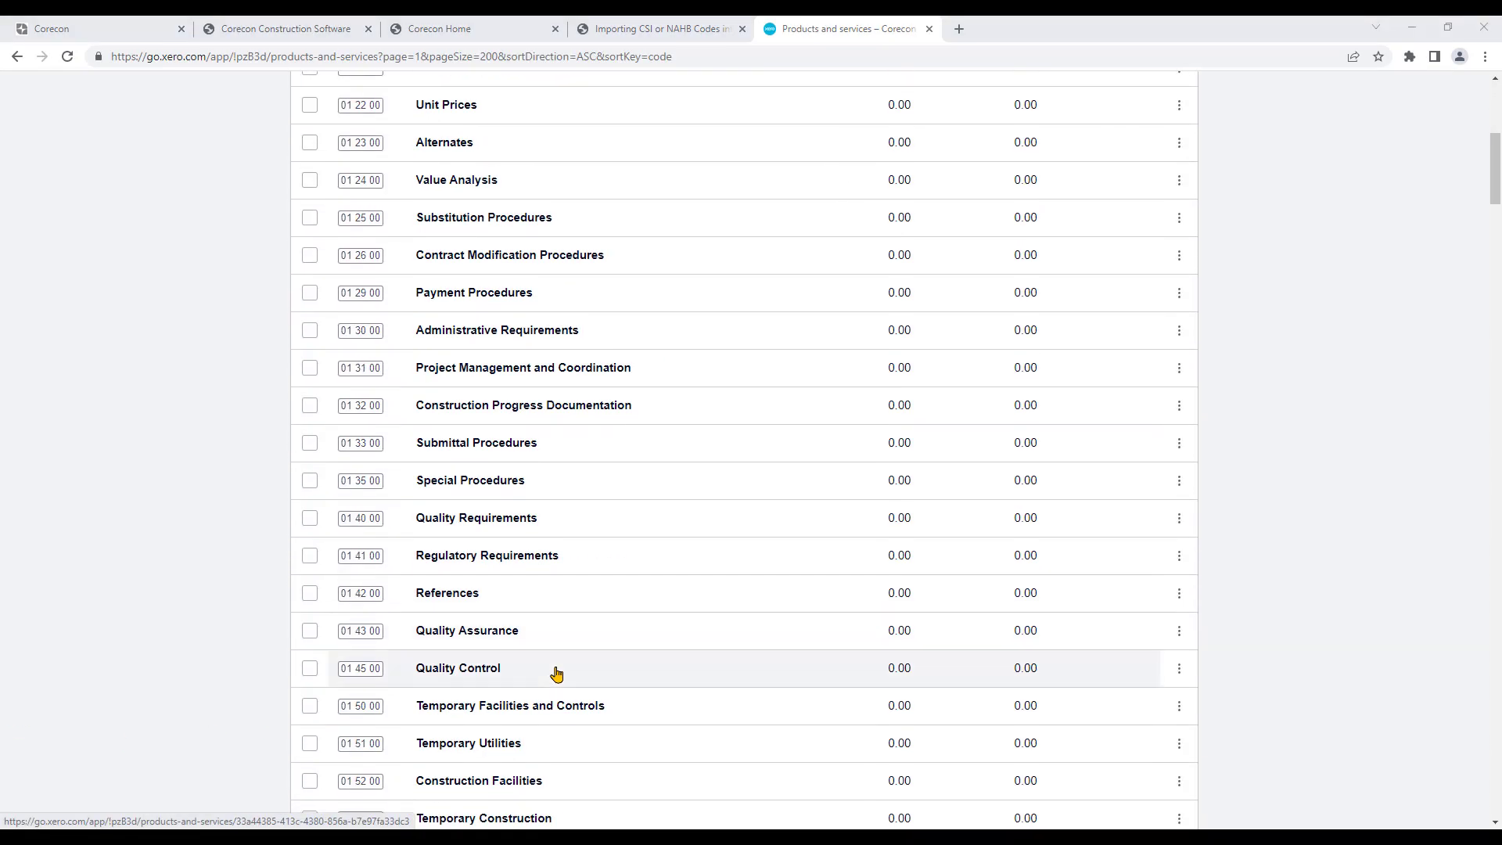
scroll(557, 673, down, 2)
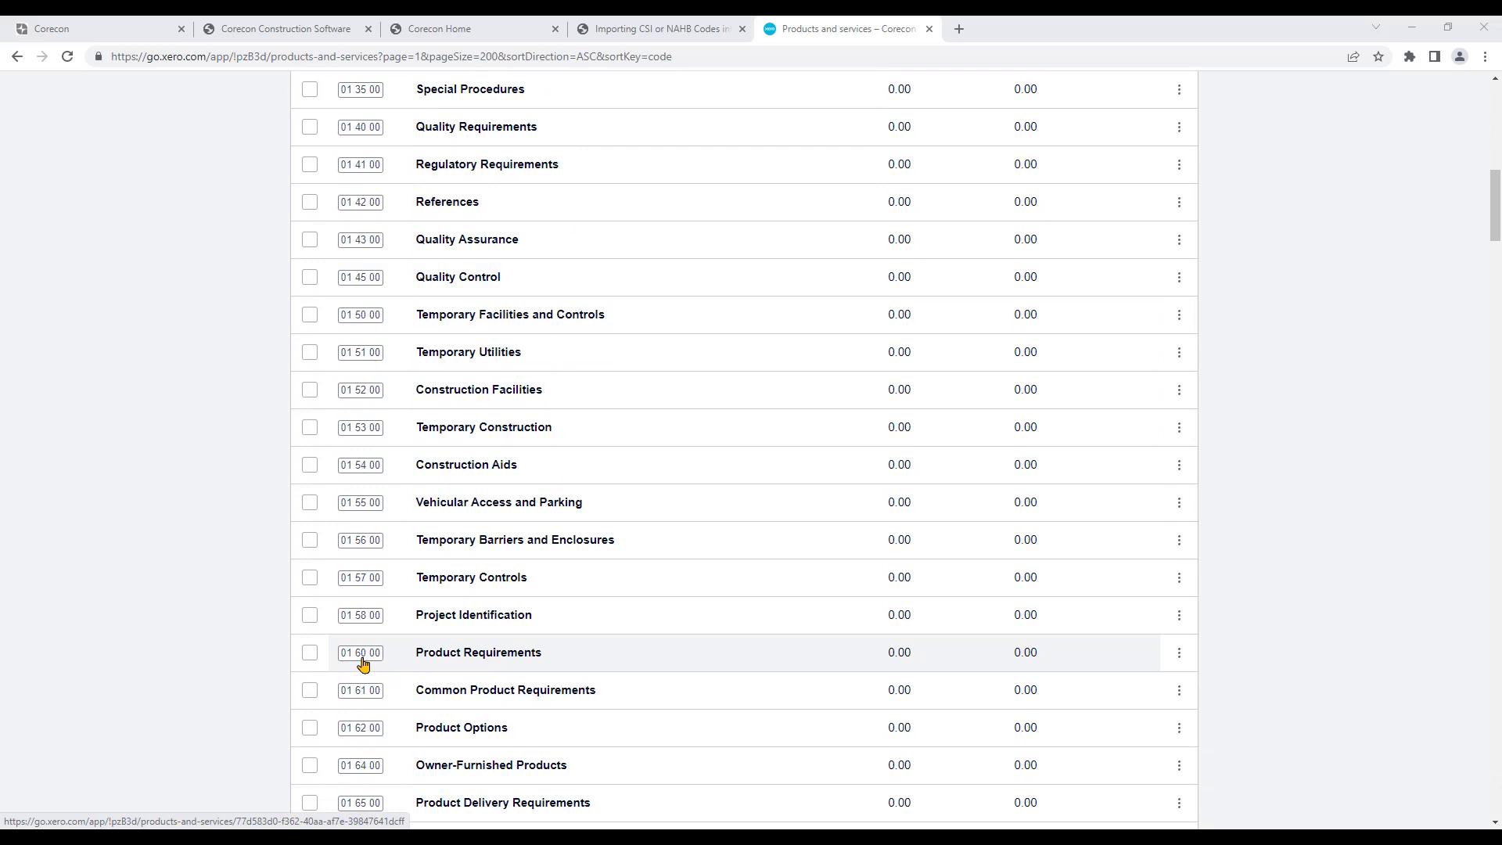
scroll(607, 621, down, 20)
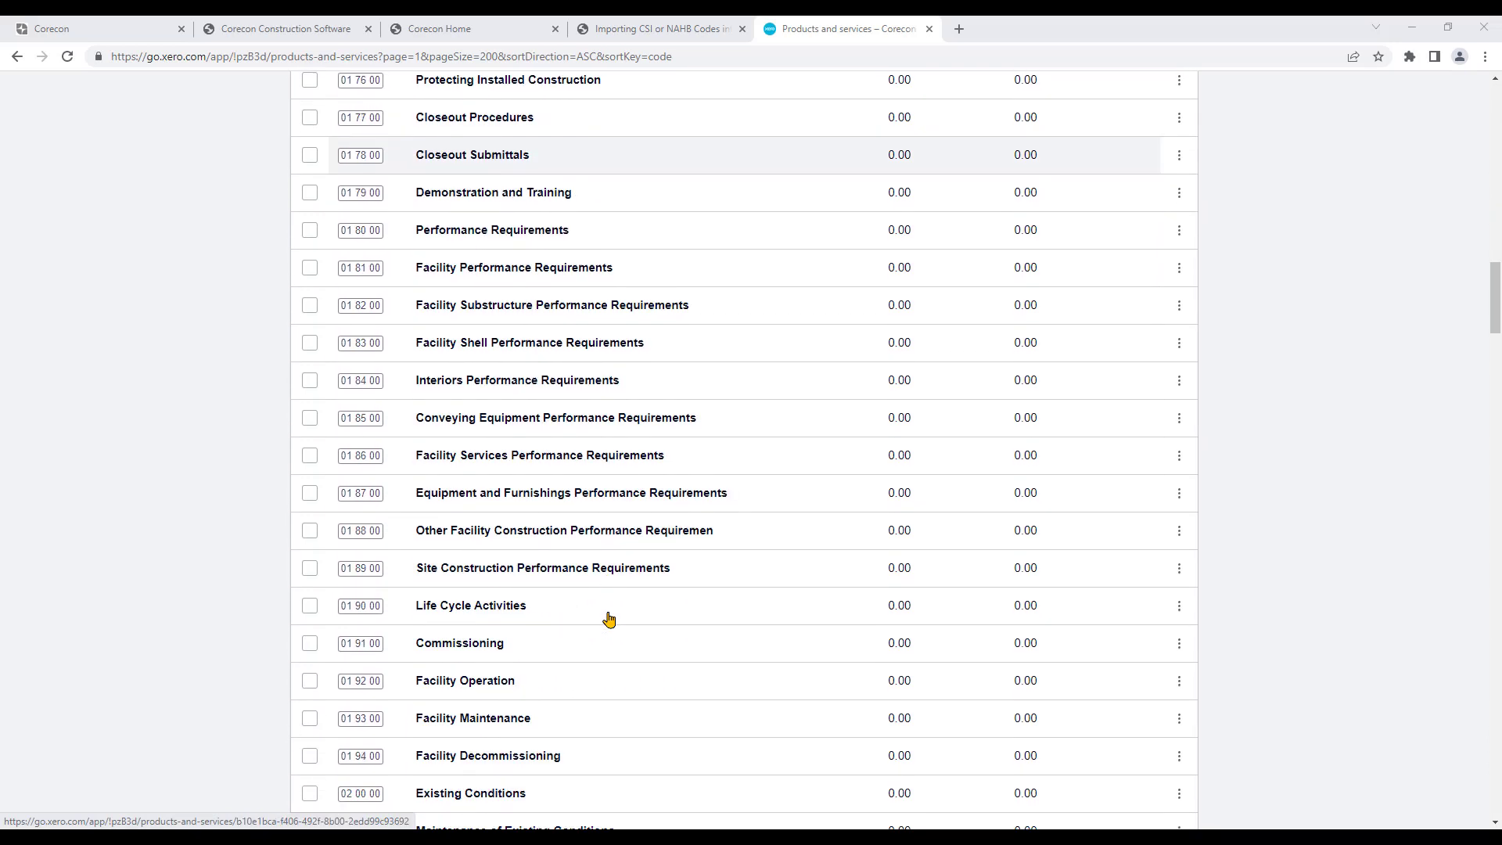
click(357, 296)
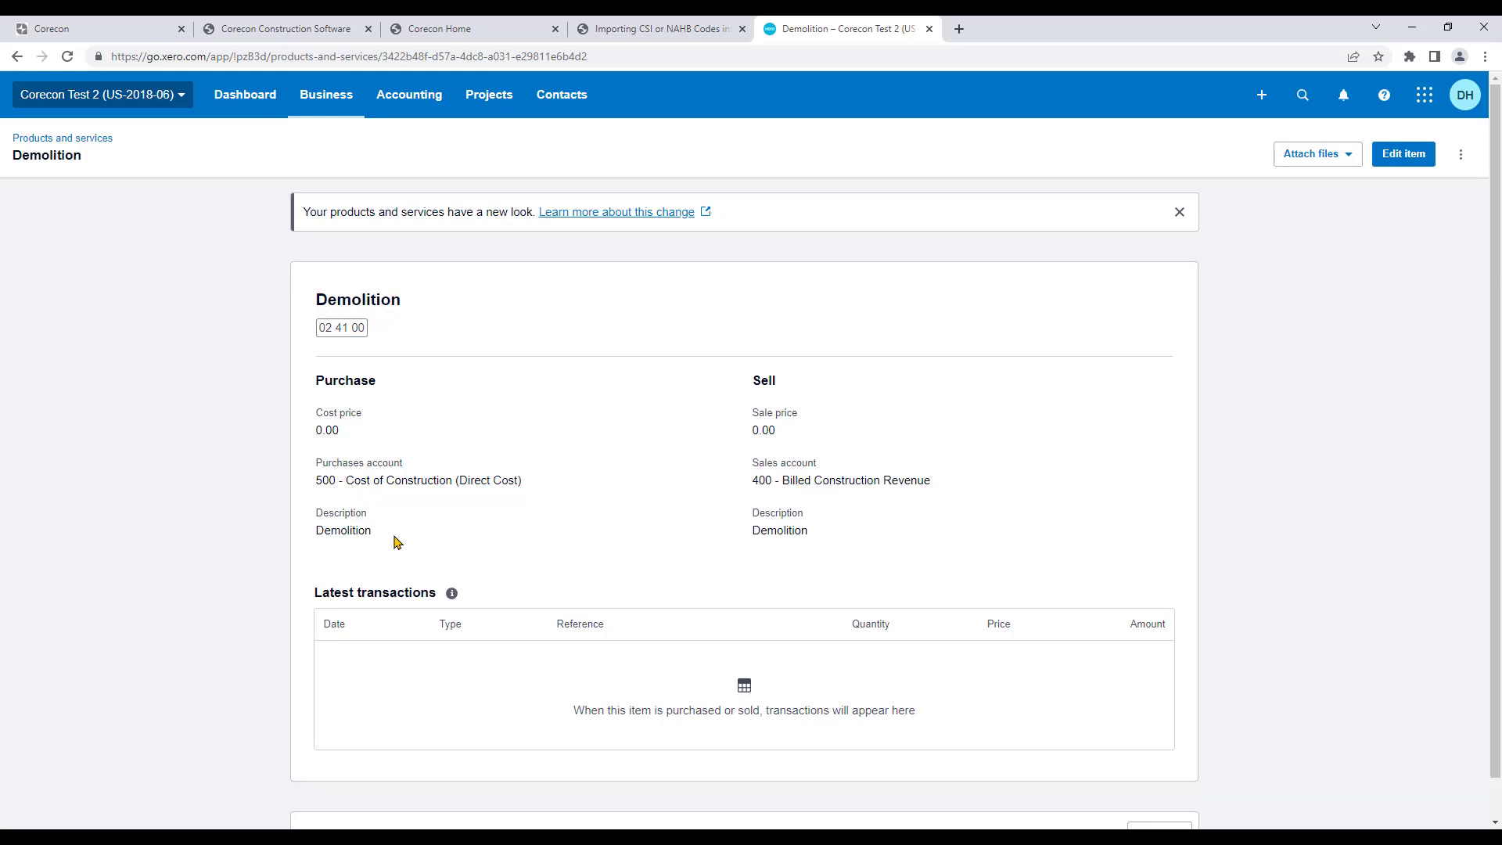
click(1179, 212)
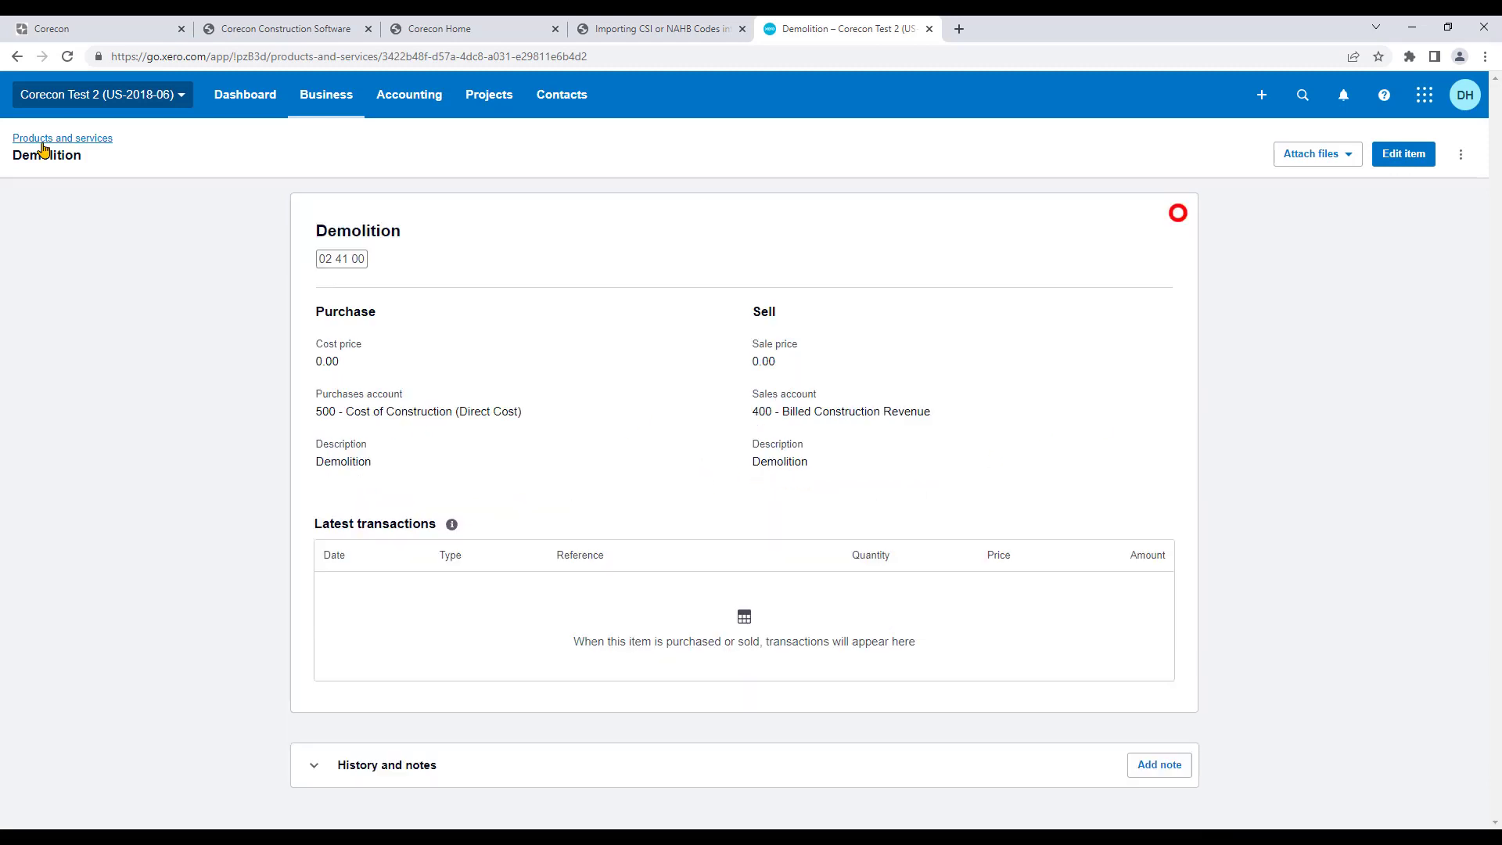
click(41, 138)
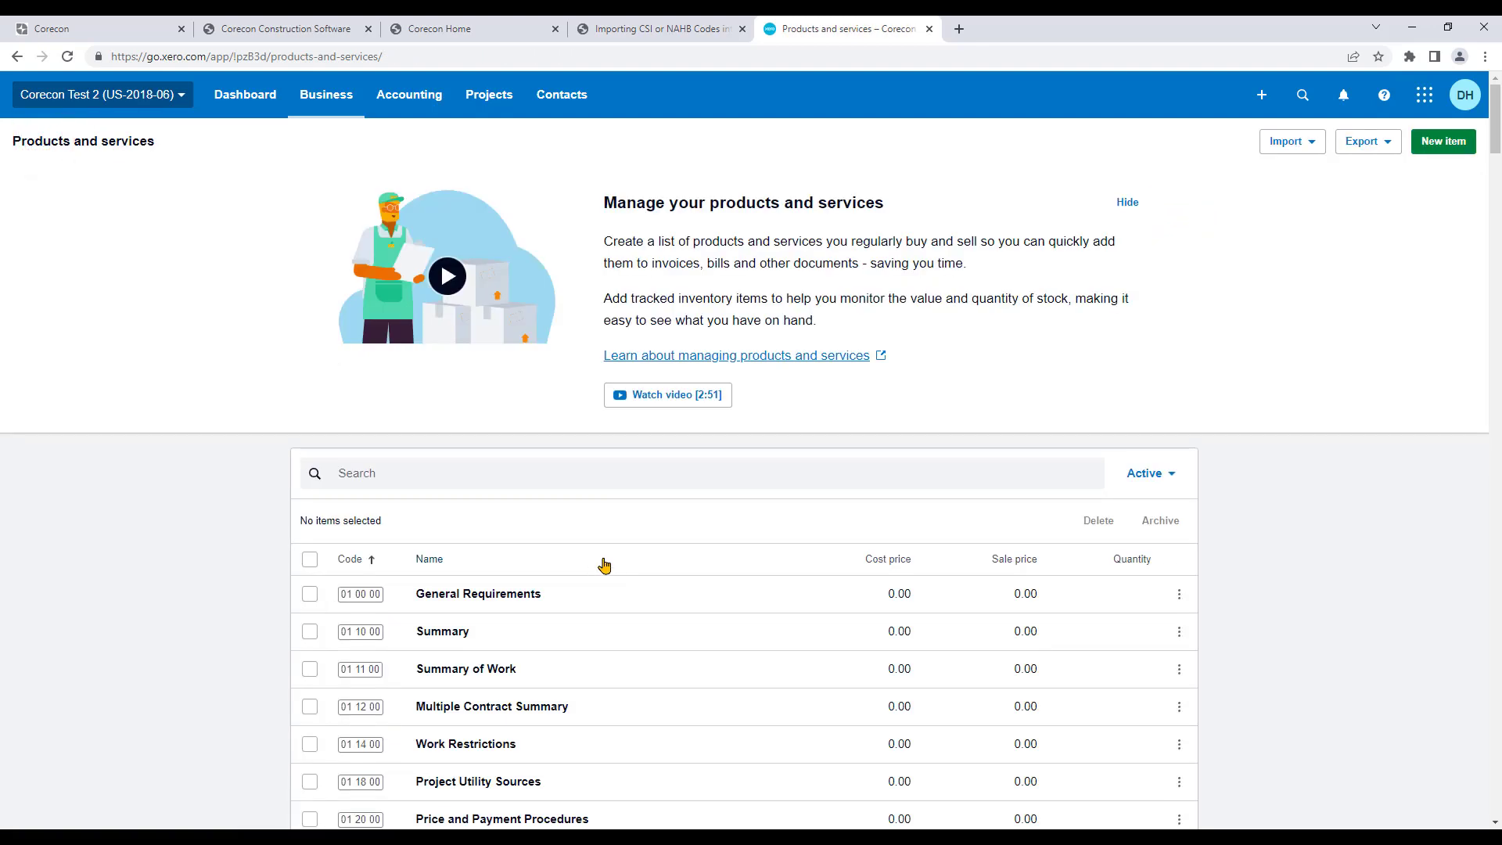
Go to page 5 of the items list, check the Retention item's purchases and sales accounts, and return to the list.
scroll(604, 565, down, 2)
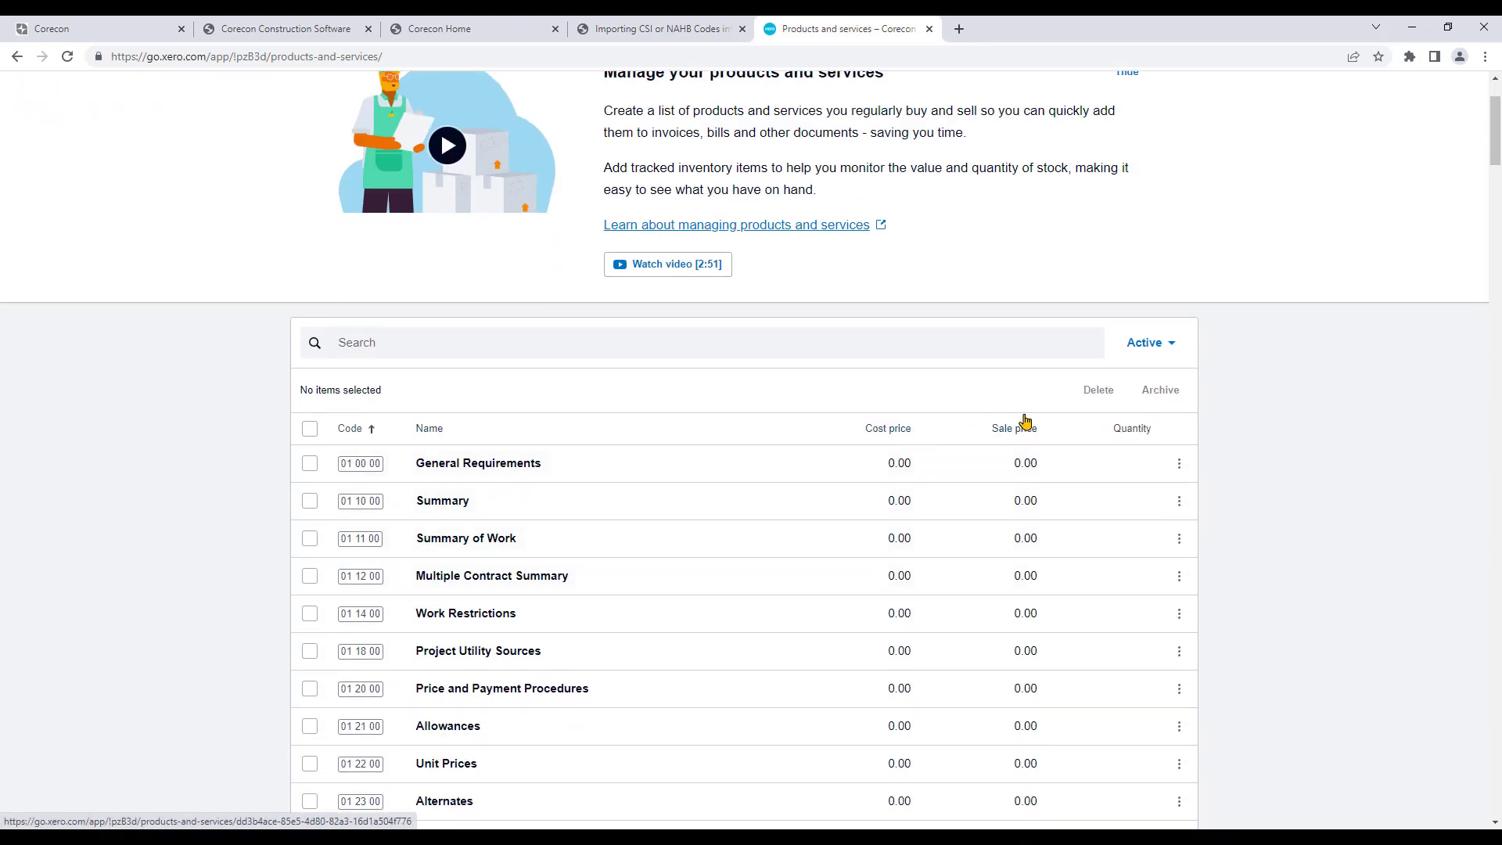
scroll(1466, 383, down, 20)
drag(1492, 304, 1492, 794)
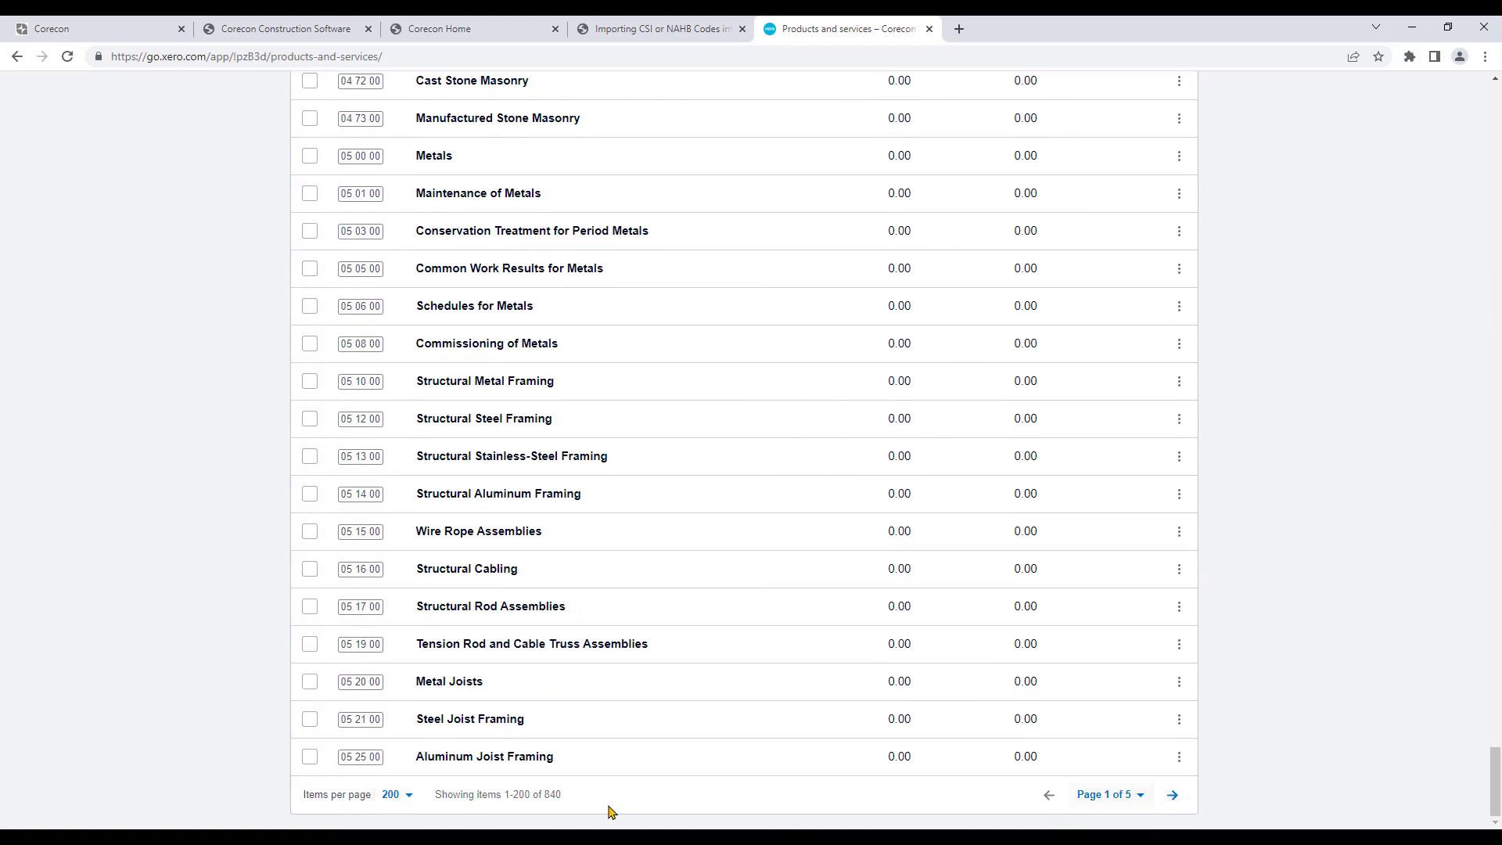
click(1142, 796)
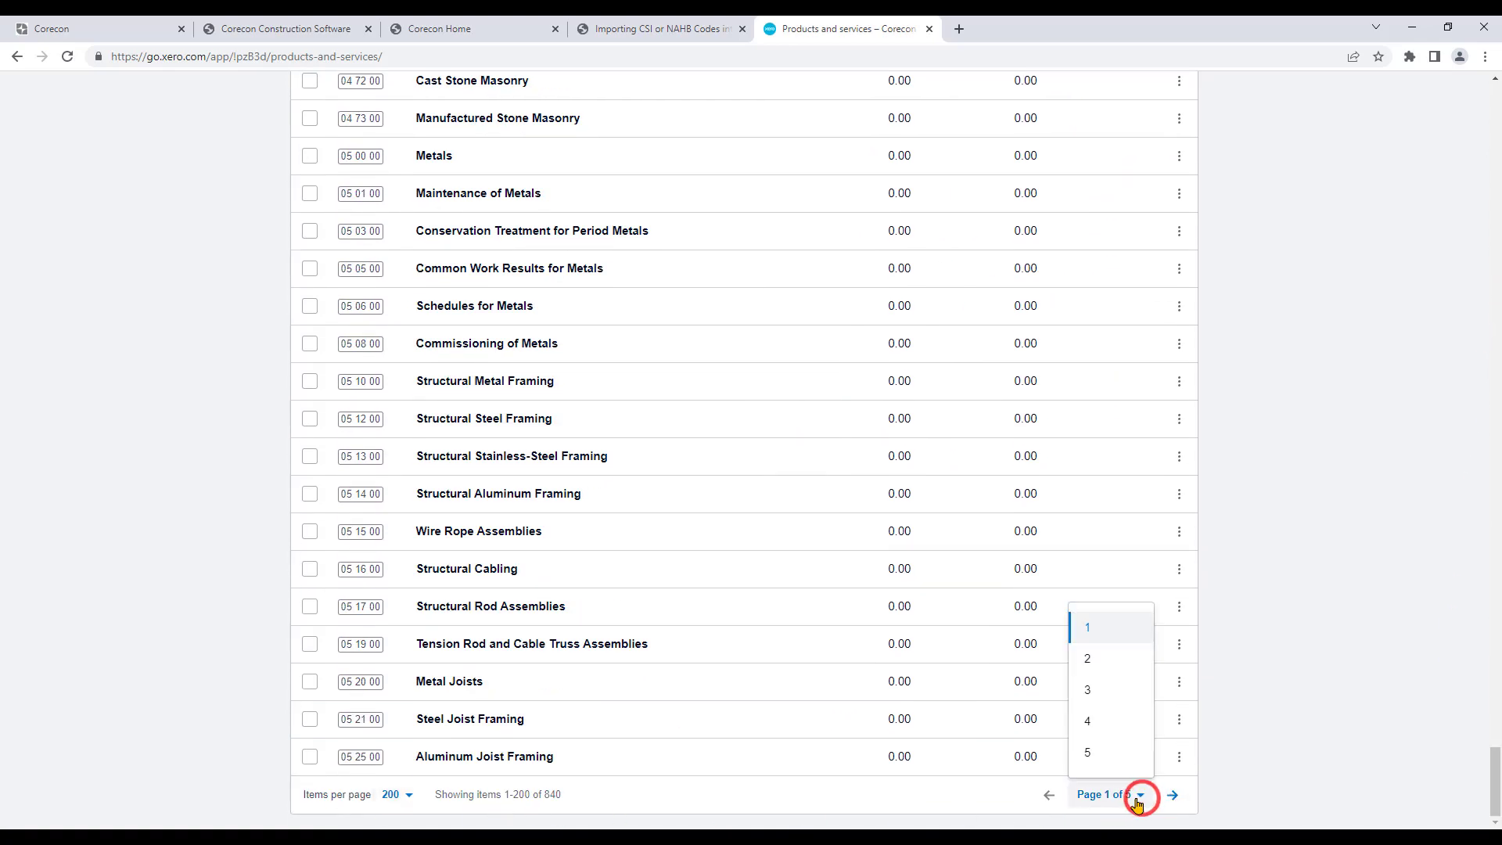
click(1093, 755)
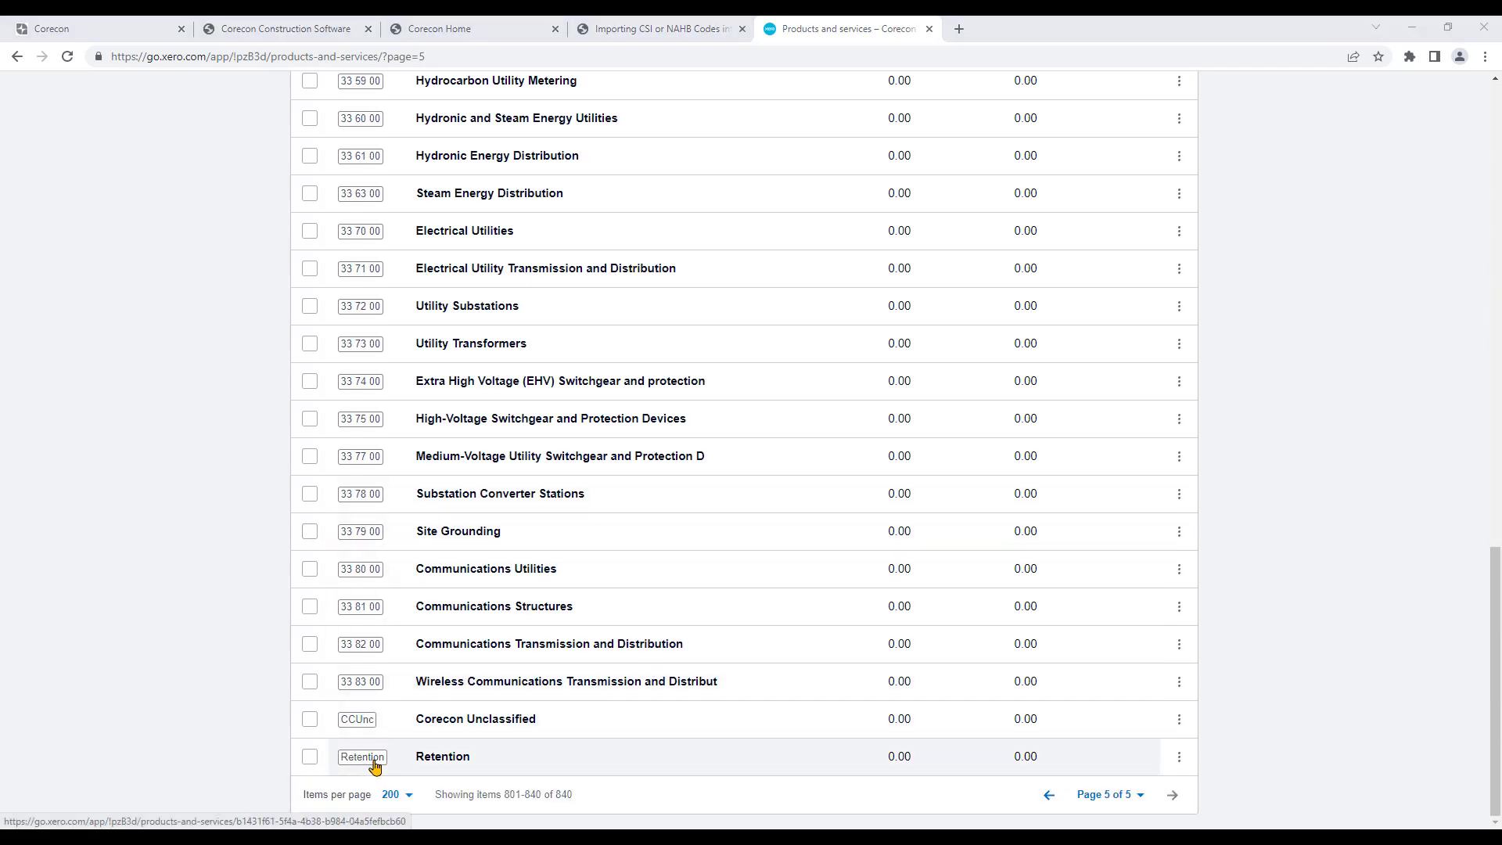
click(356, 762)
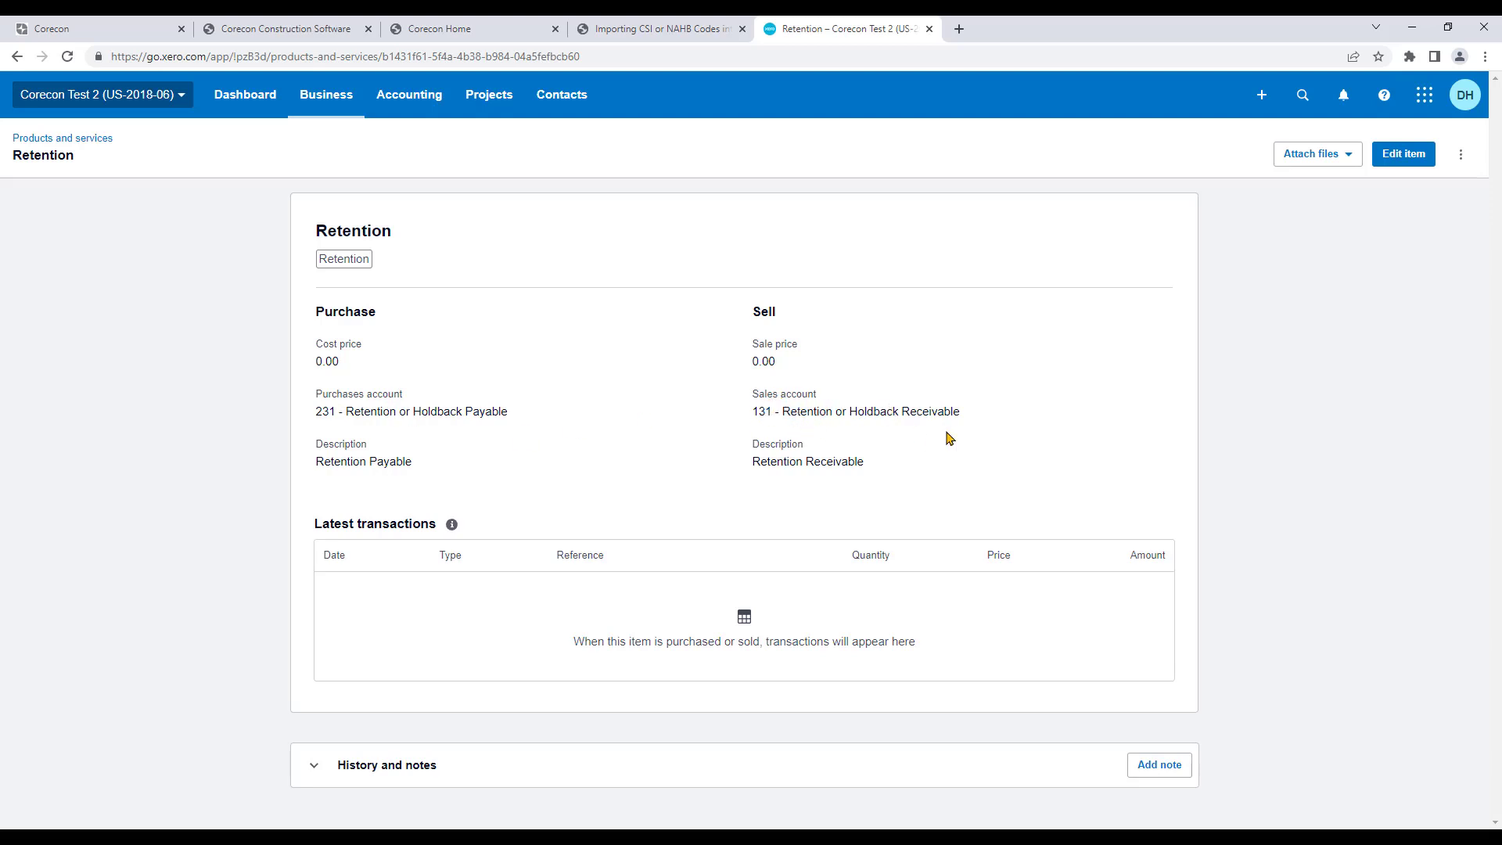
click(66, 138)
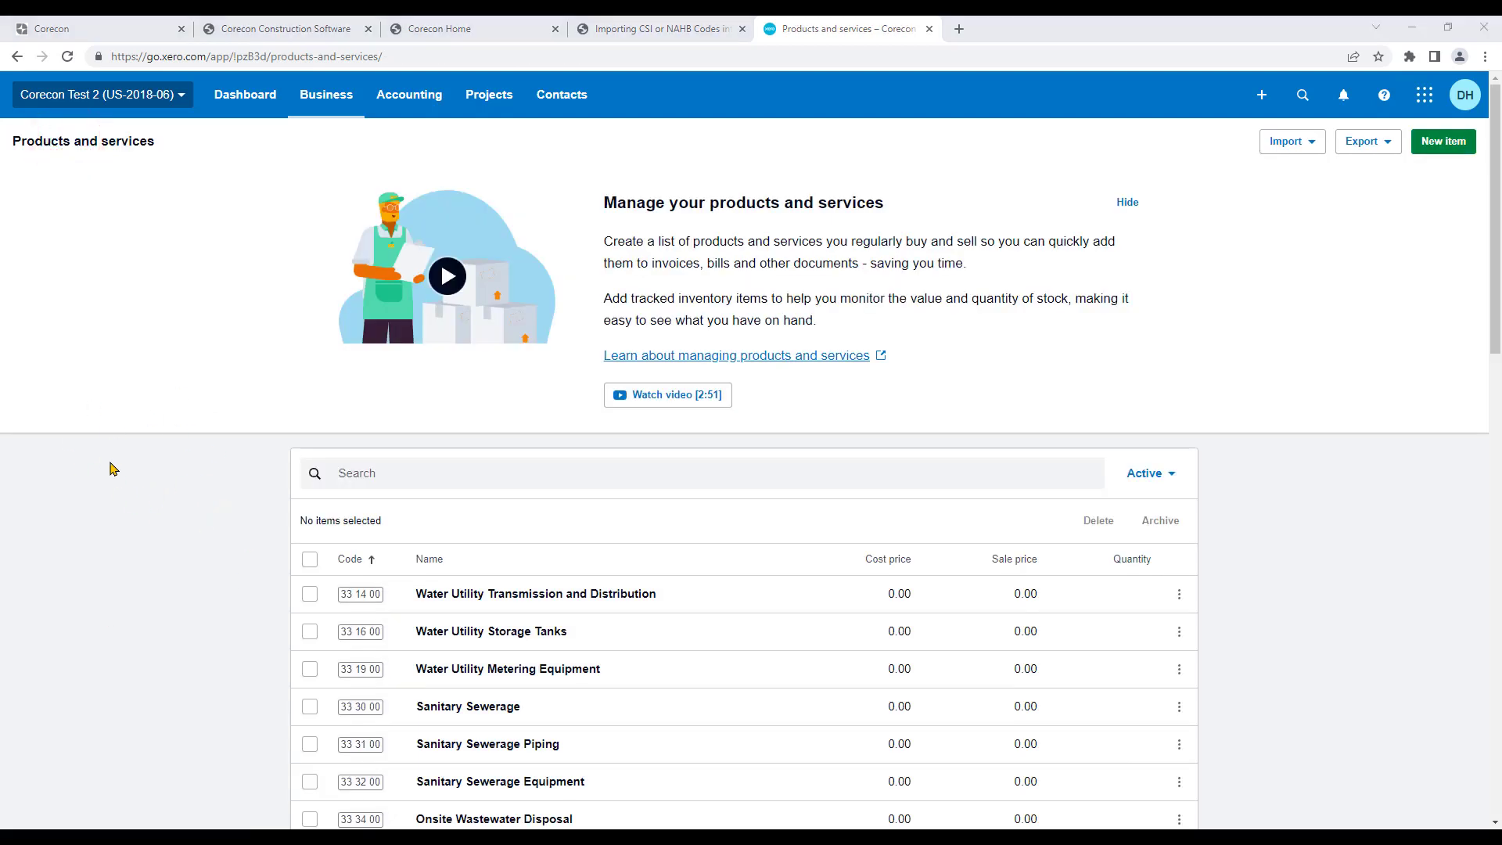
Switch to Corecon, check the accounting system in the company profile's External Applications Being Used section, and return to the home page.
click(52, 28)
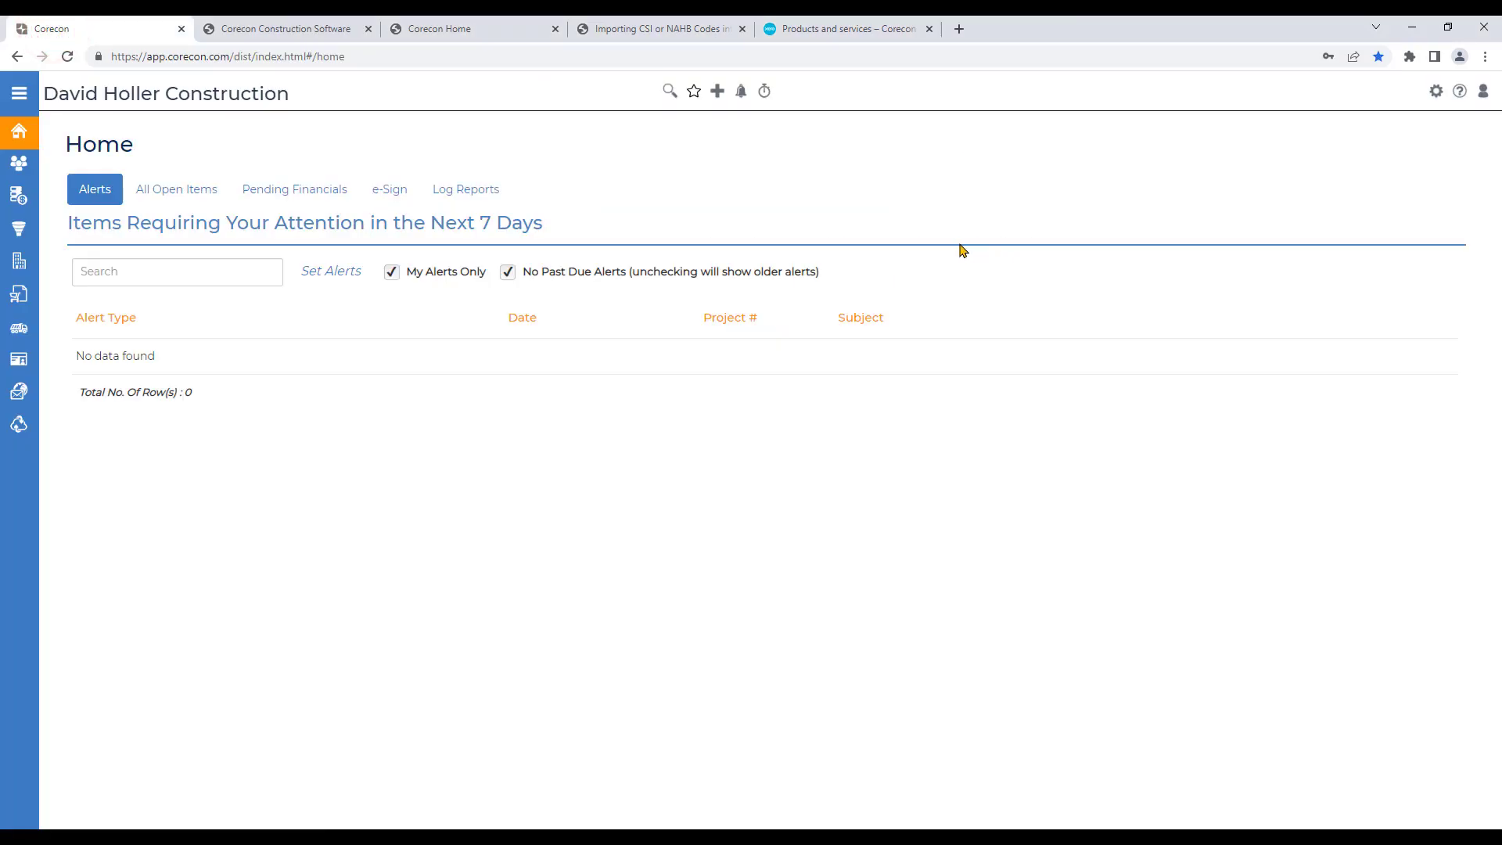
click(1437, 91)
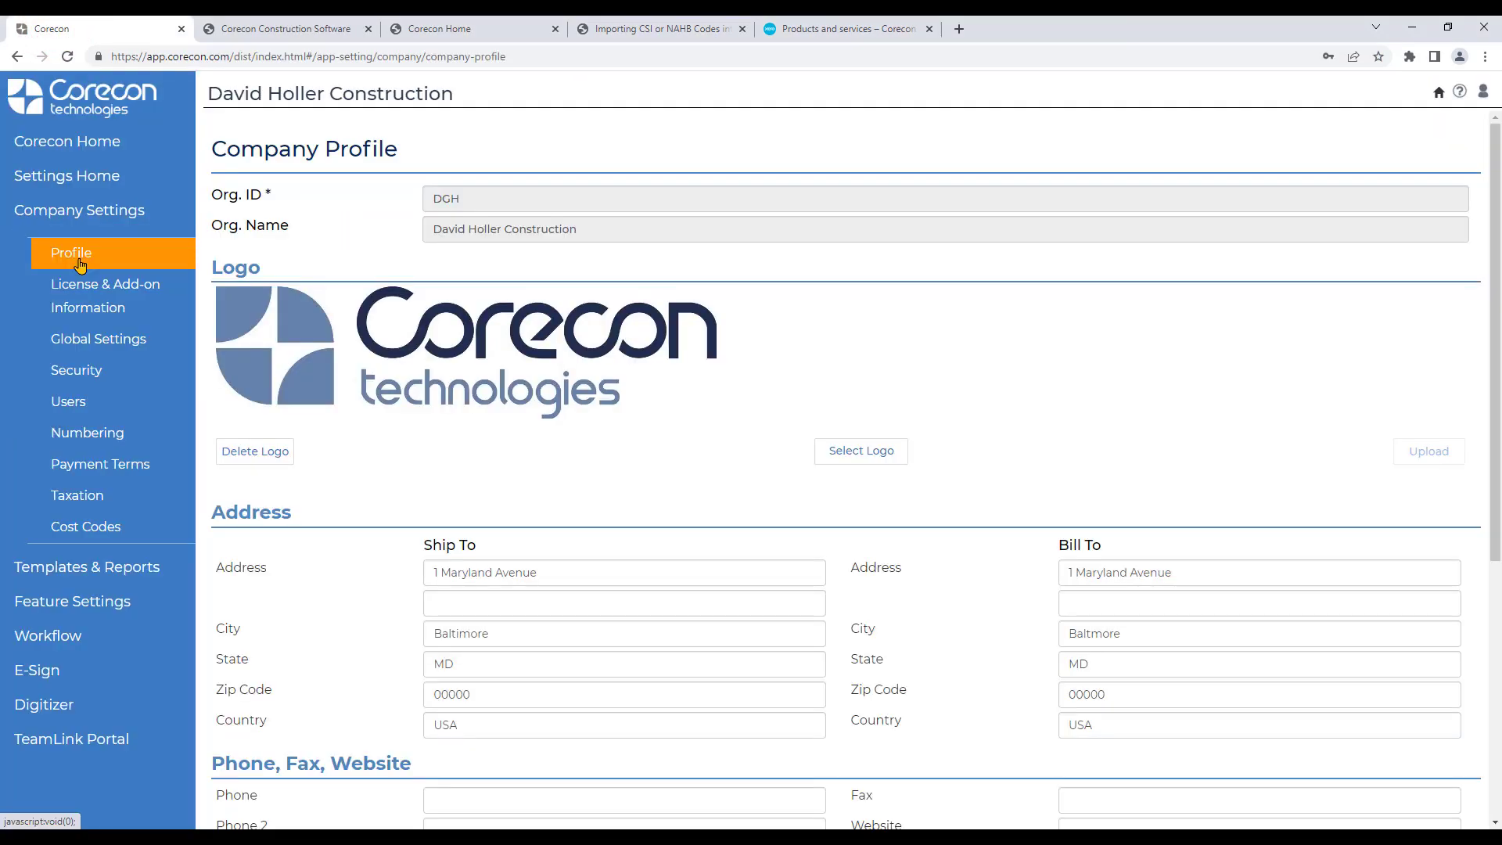
scroll(481, 556, down, 5)
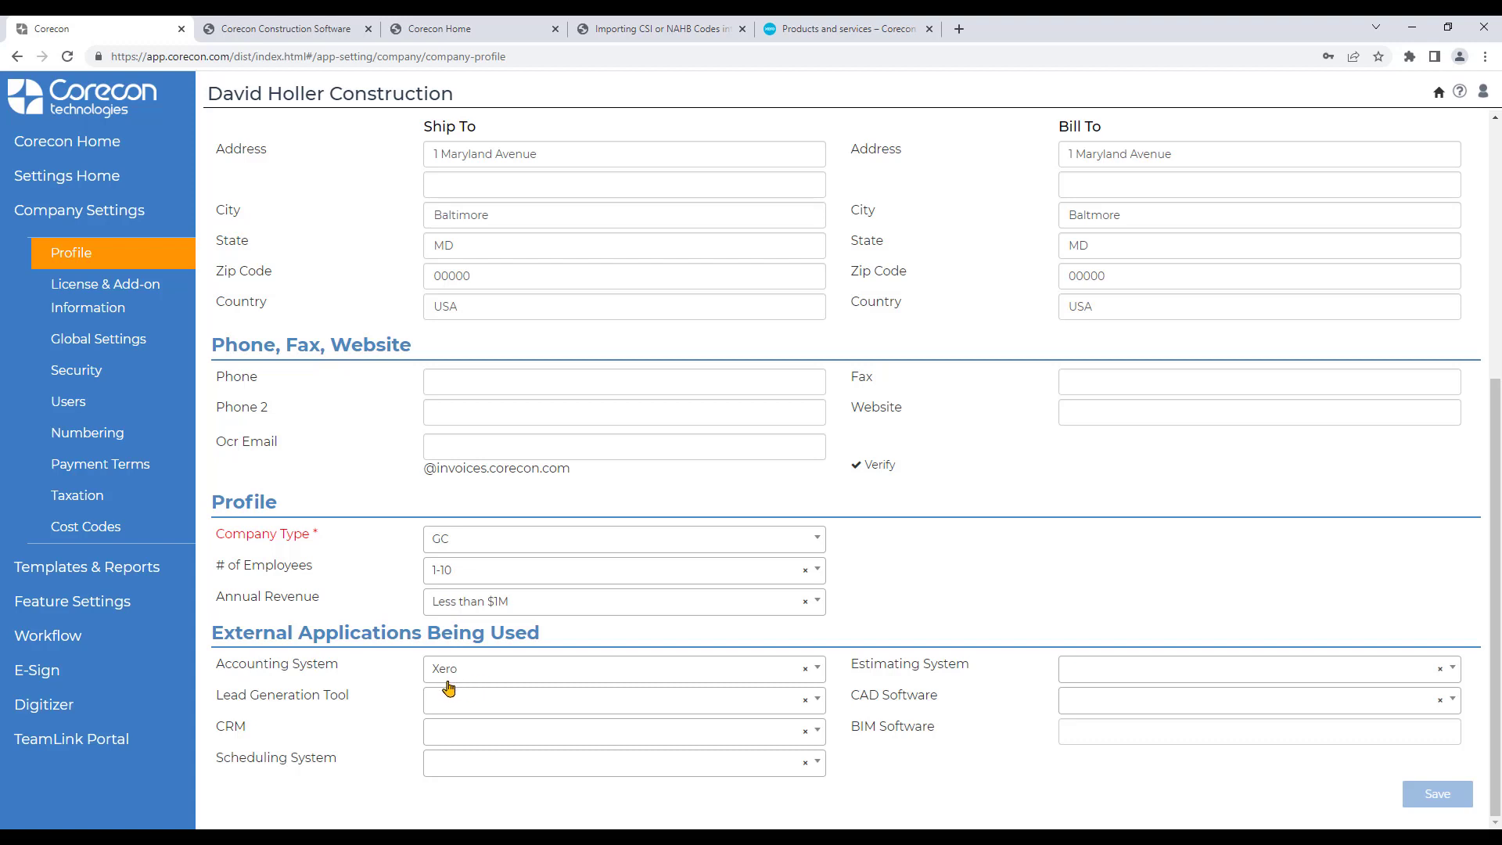
click(43, 147)
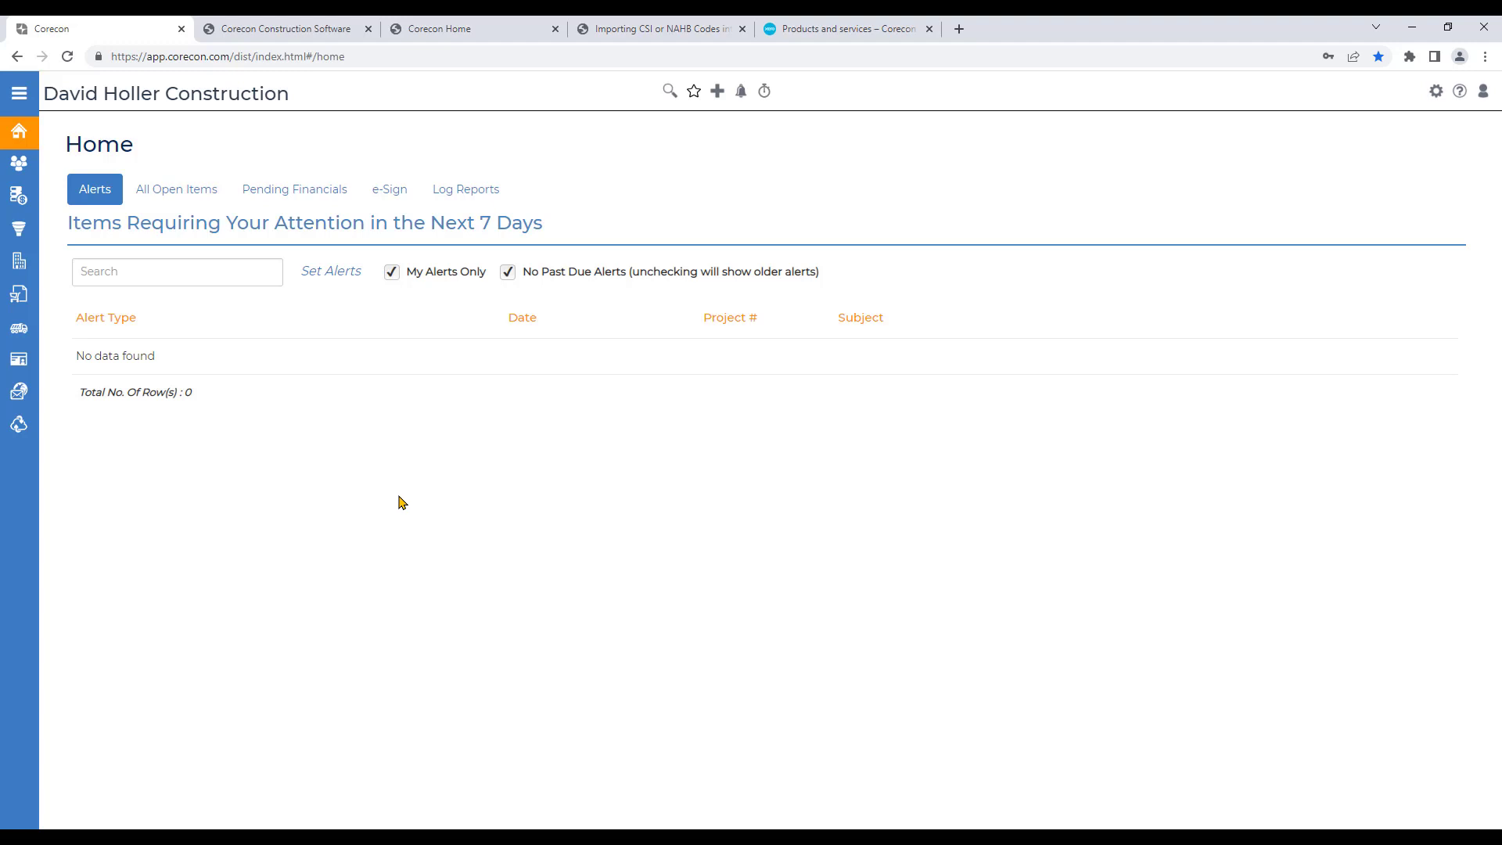
Open CoreconLink for Xero, connect to Xero, and allow access to the Corecon Test 2 (US-2018-06) organisation.
mouse_move(19, 434)
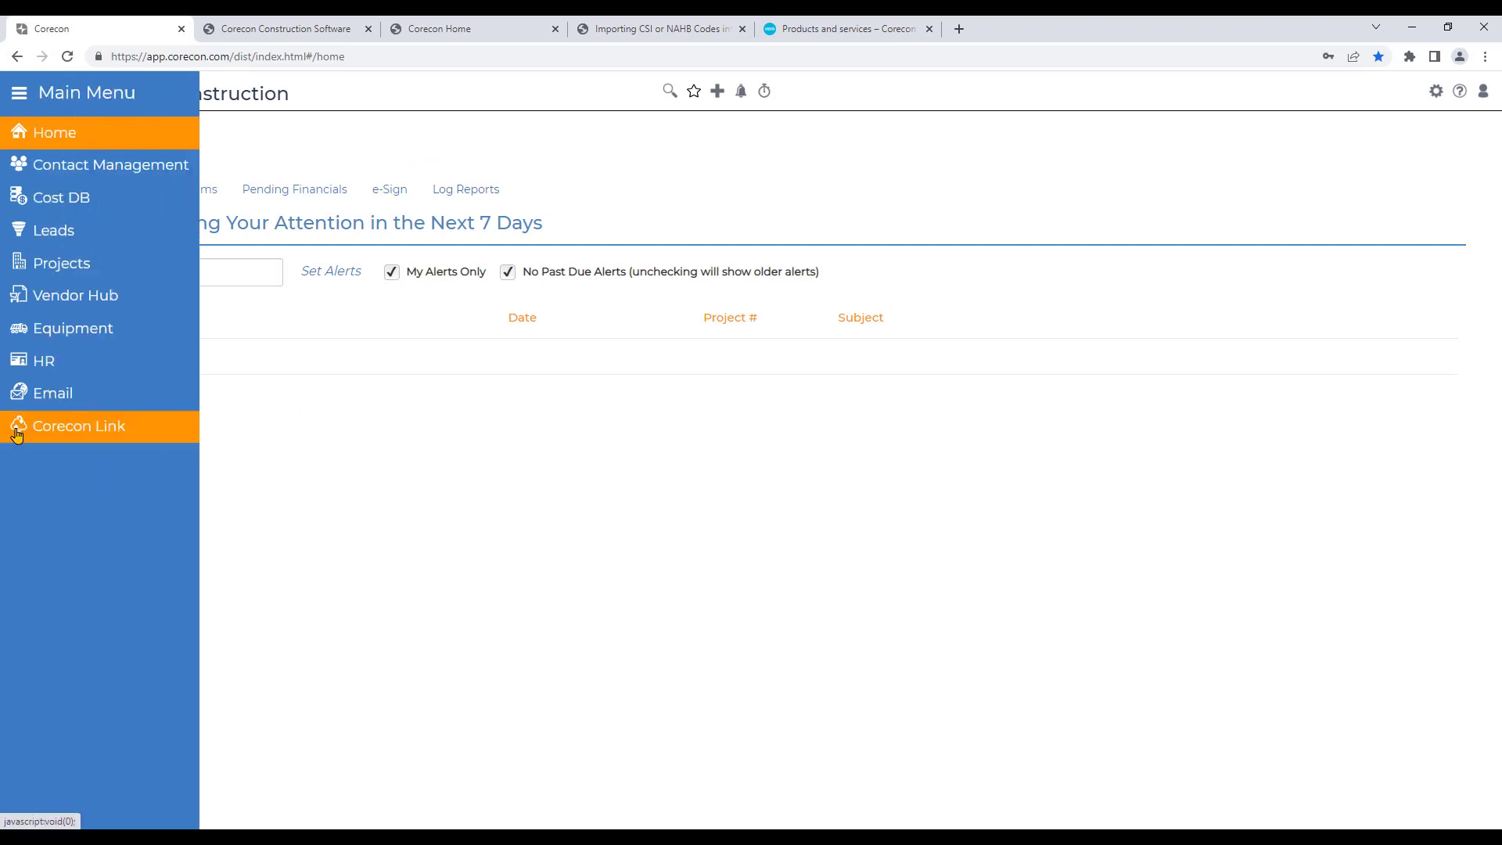
click(61, 431)
click(826, 147)
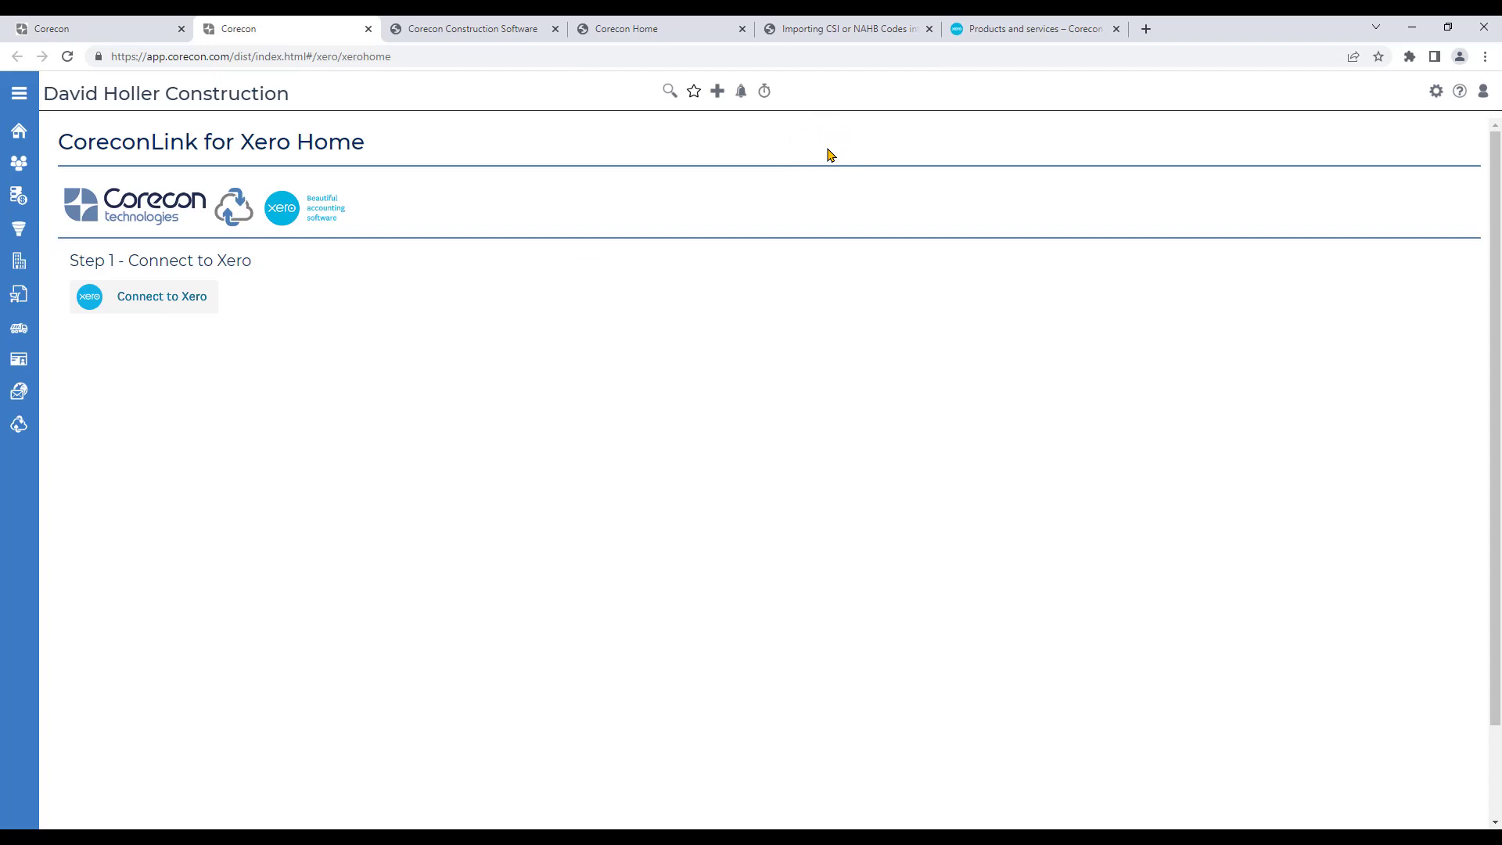
click(162, 302)
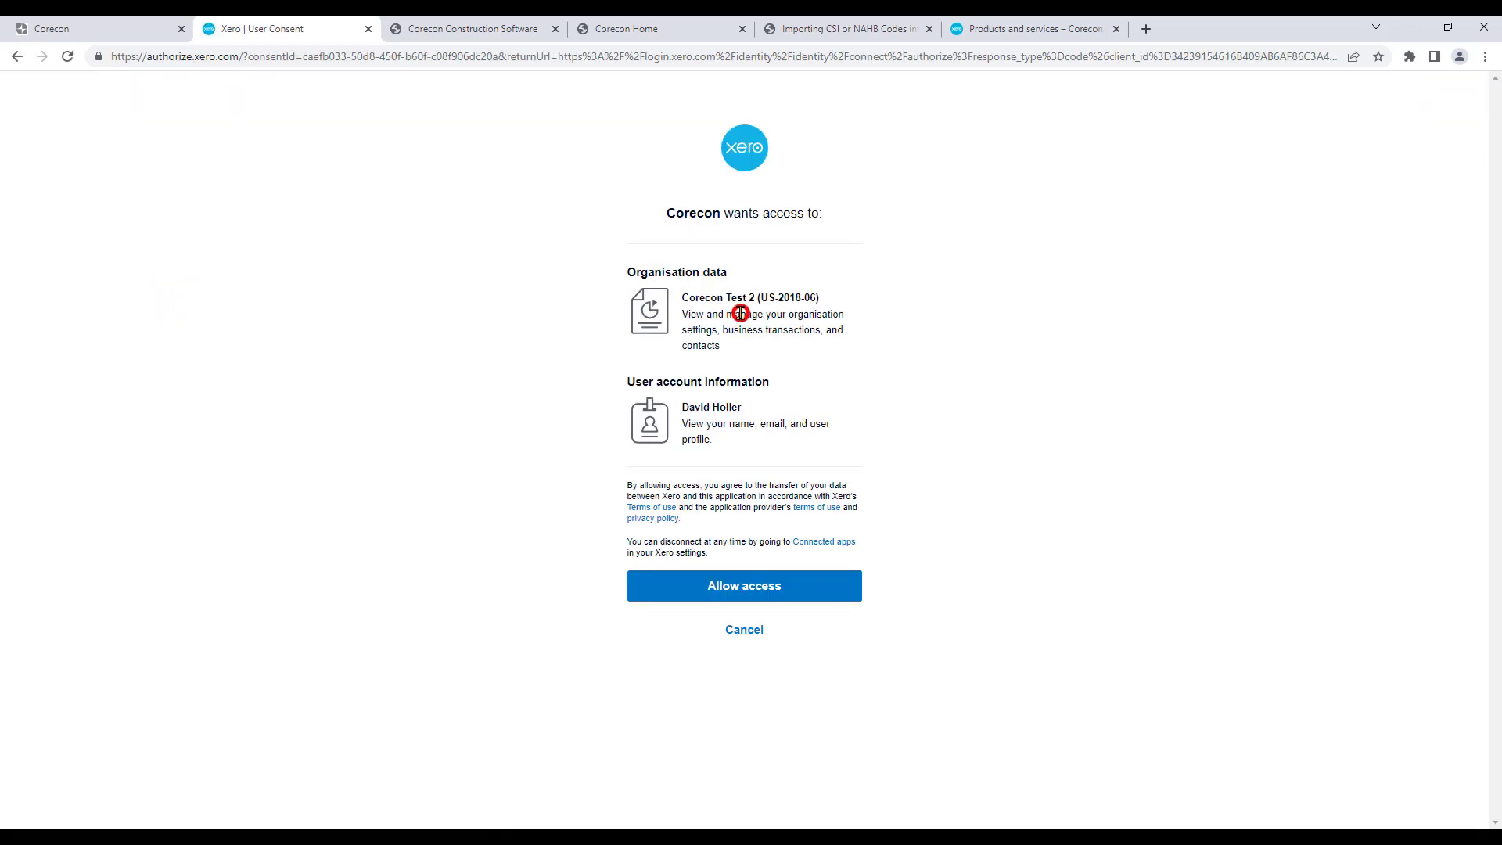
click(742, 586)
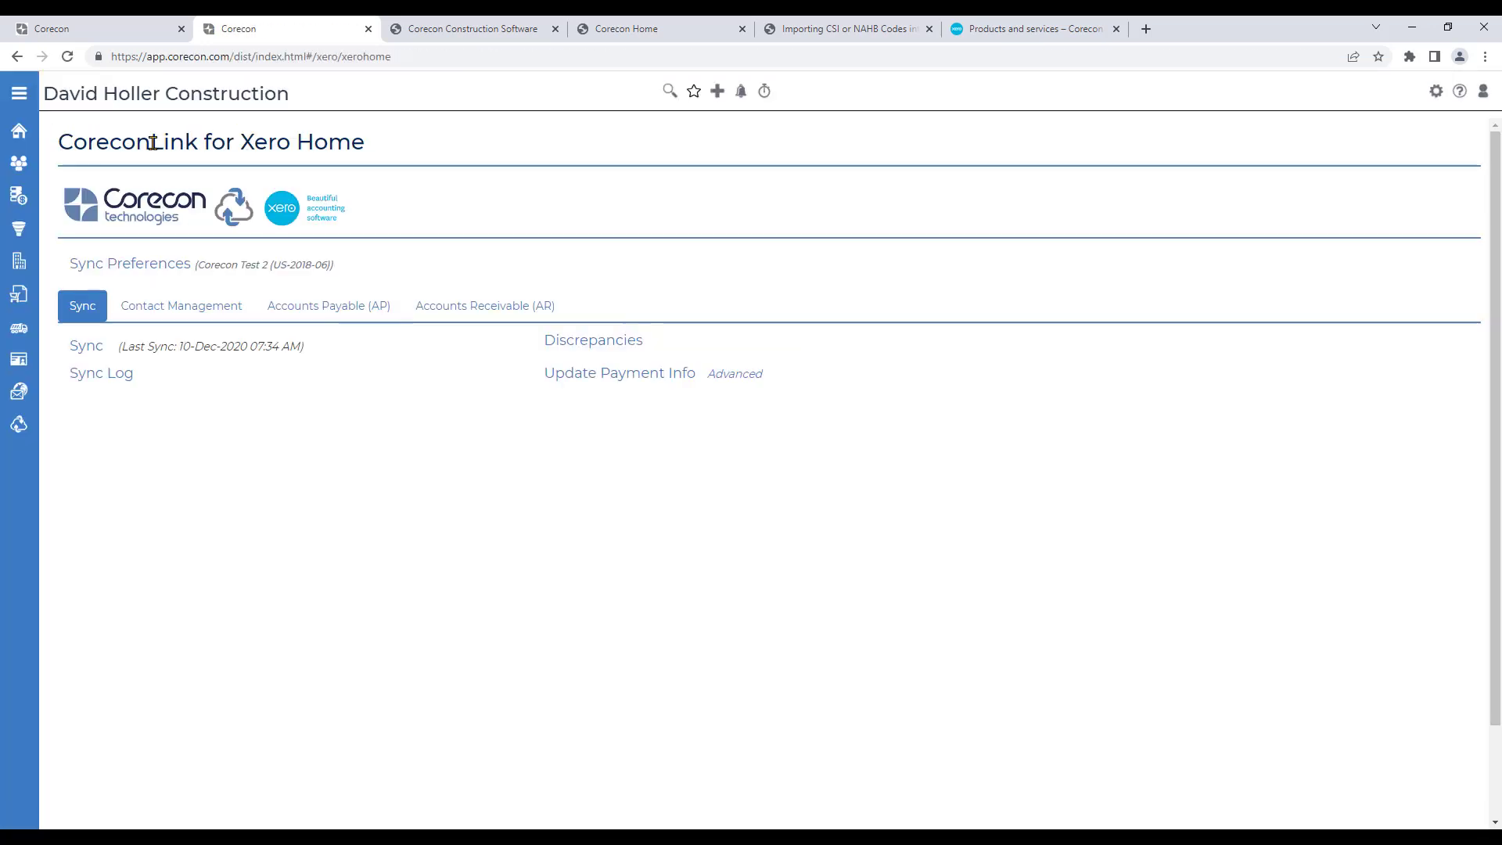
Open the Xero Sync Preferences and review the company sync options under Contact Management.
click(133, 269)
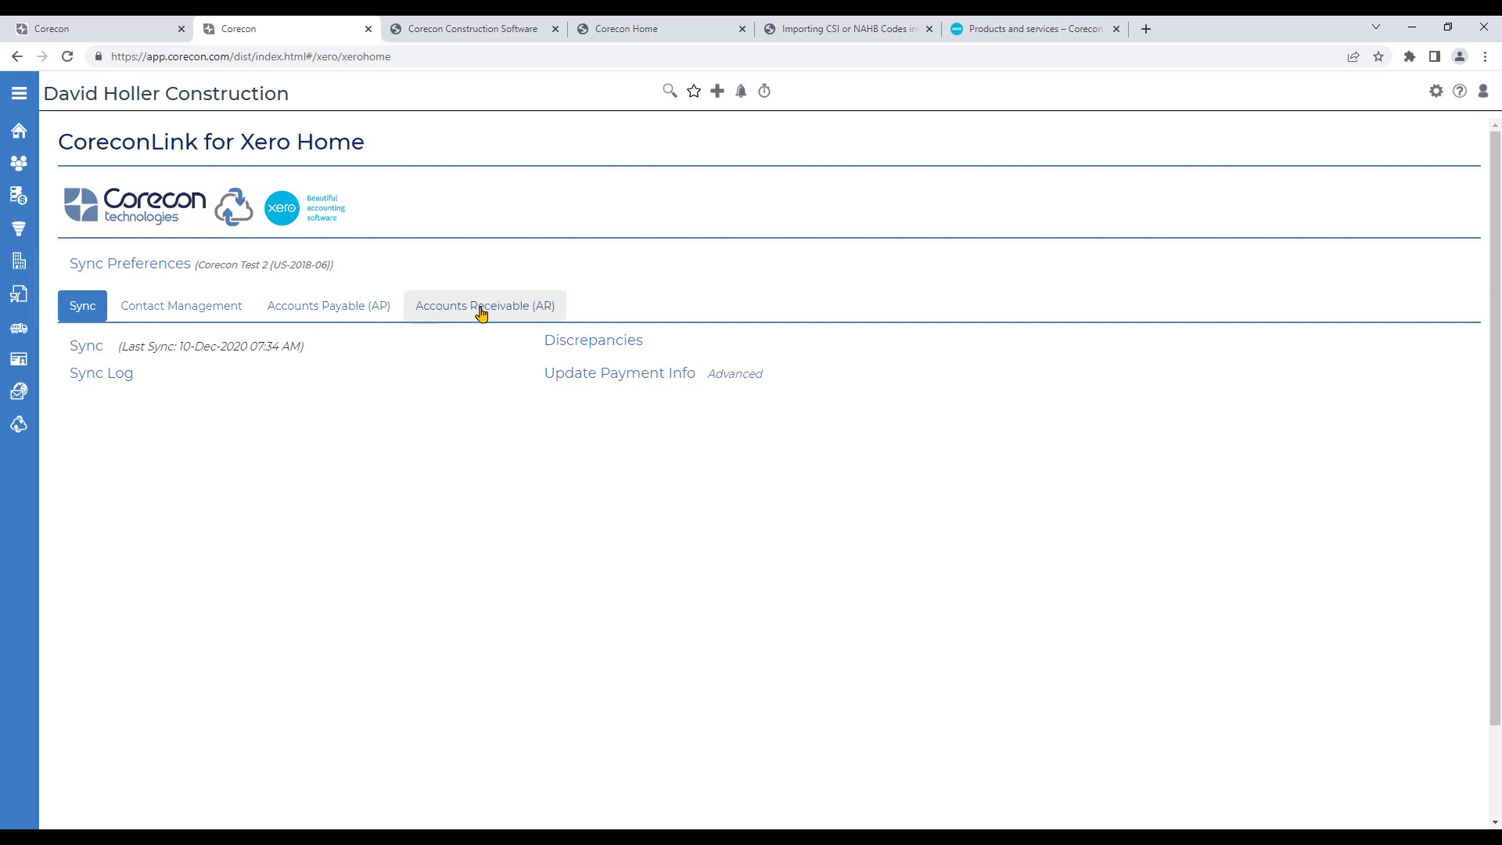
click(118, 264)
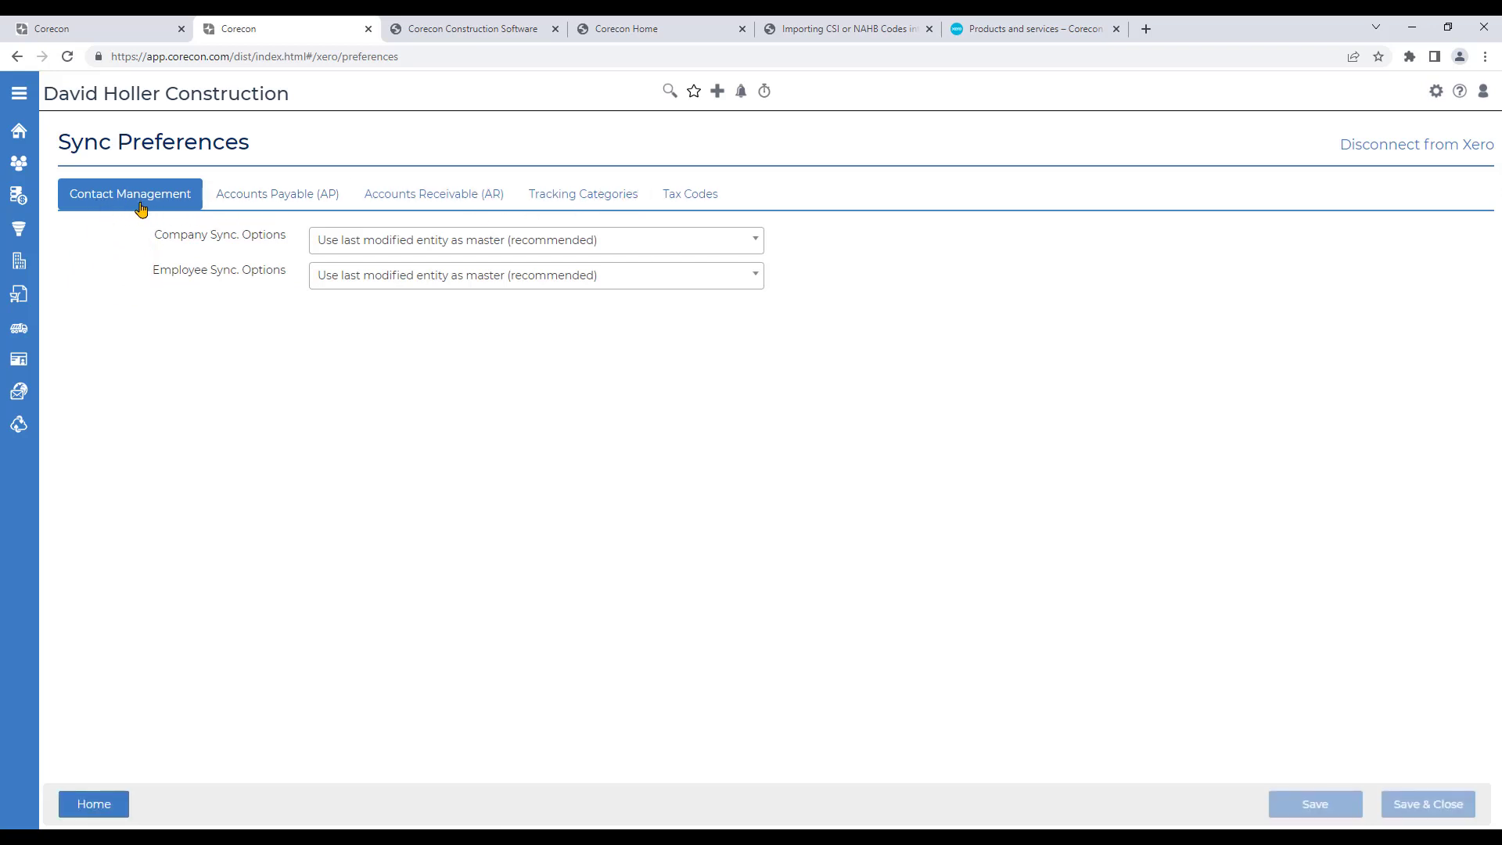
click(381, 251)
In the Accounts Payable preferences, review the default bank account choices and set Job Cost Code Link Options to auto link by exact Job Cost Code.
click(263, 200)
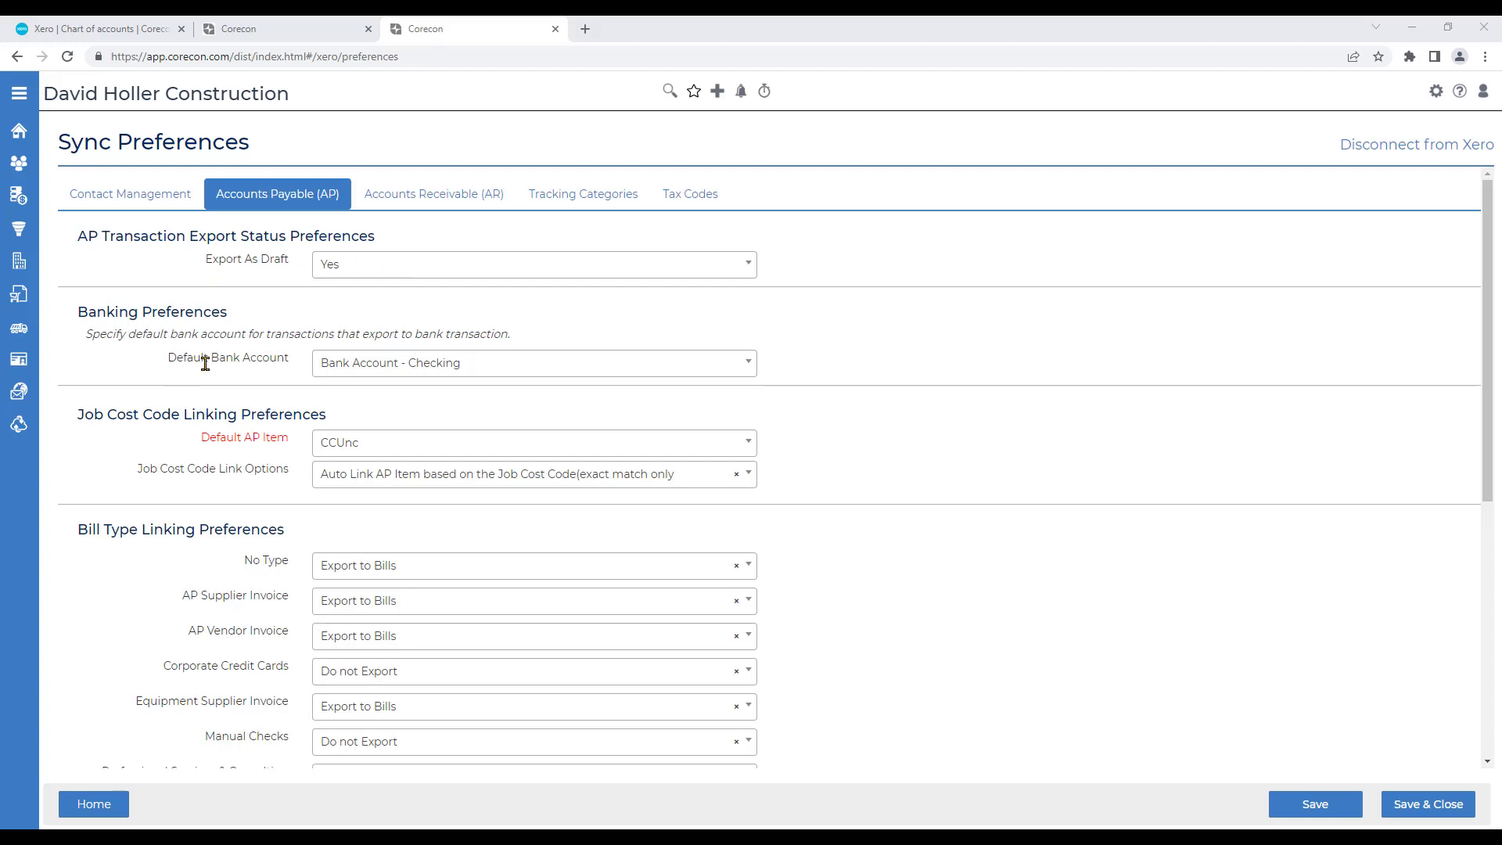
click(365, 371)
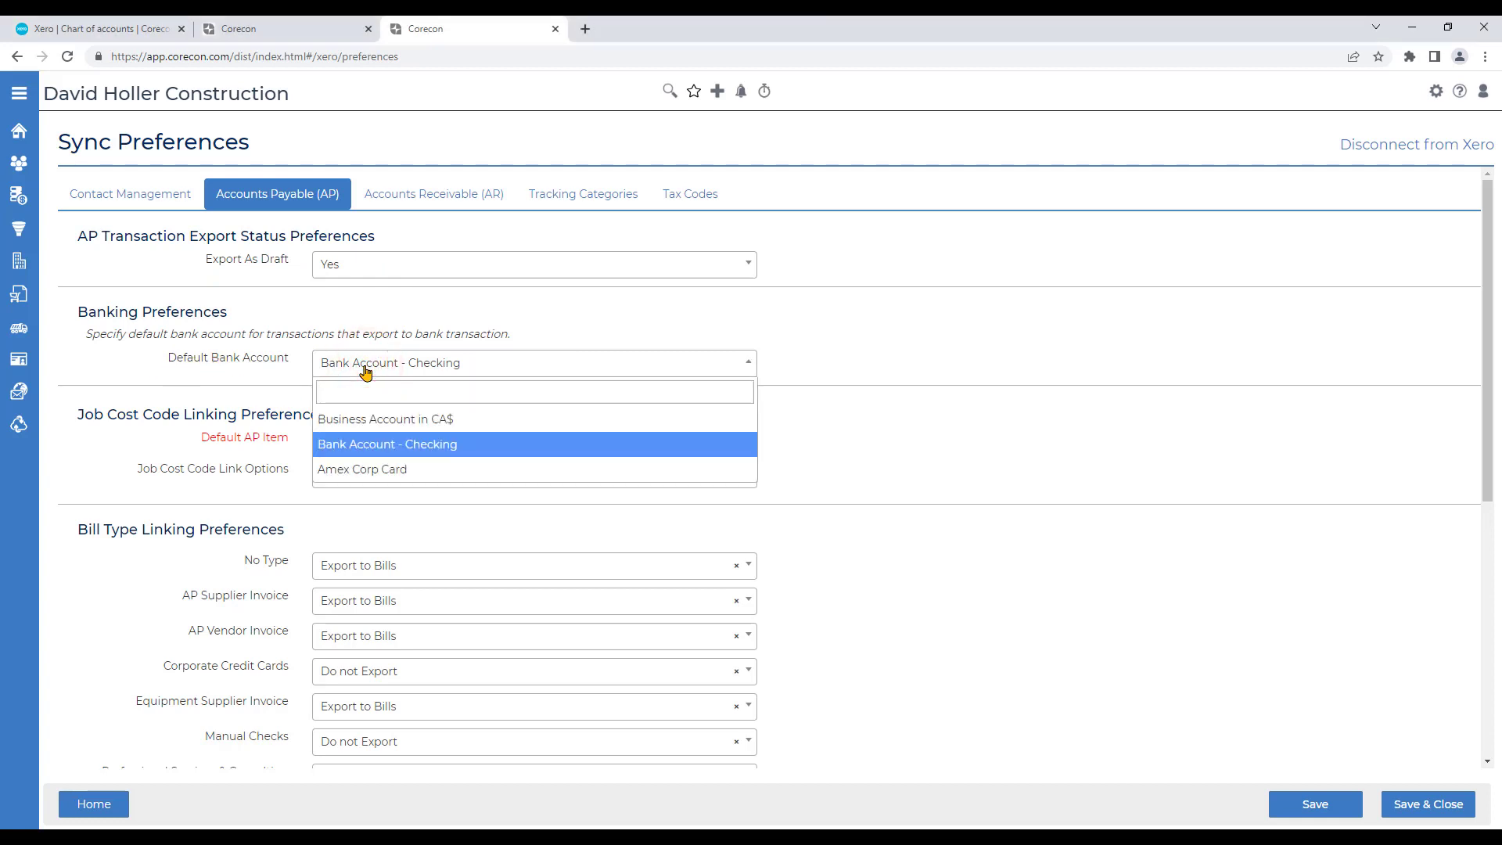
click(364, 371)
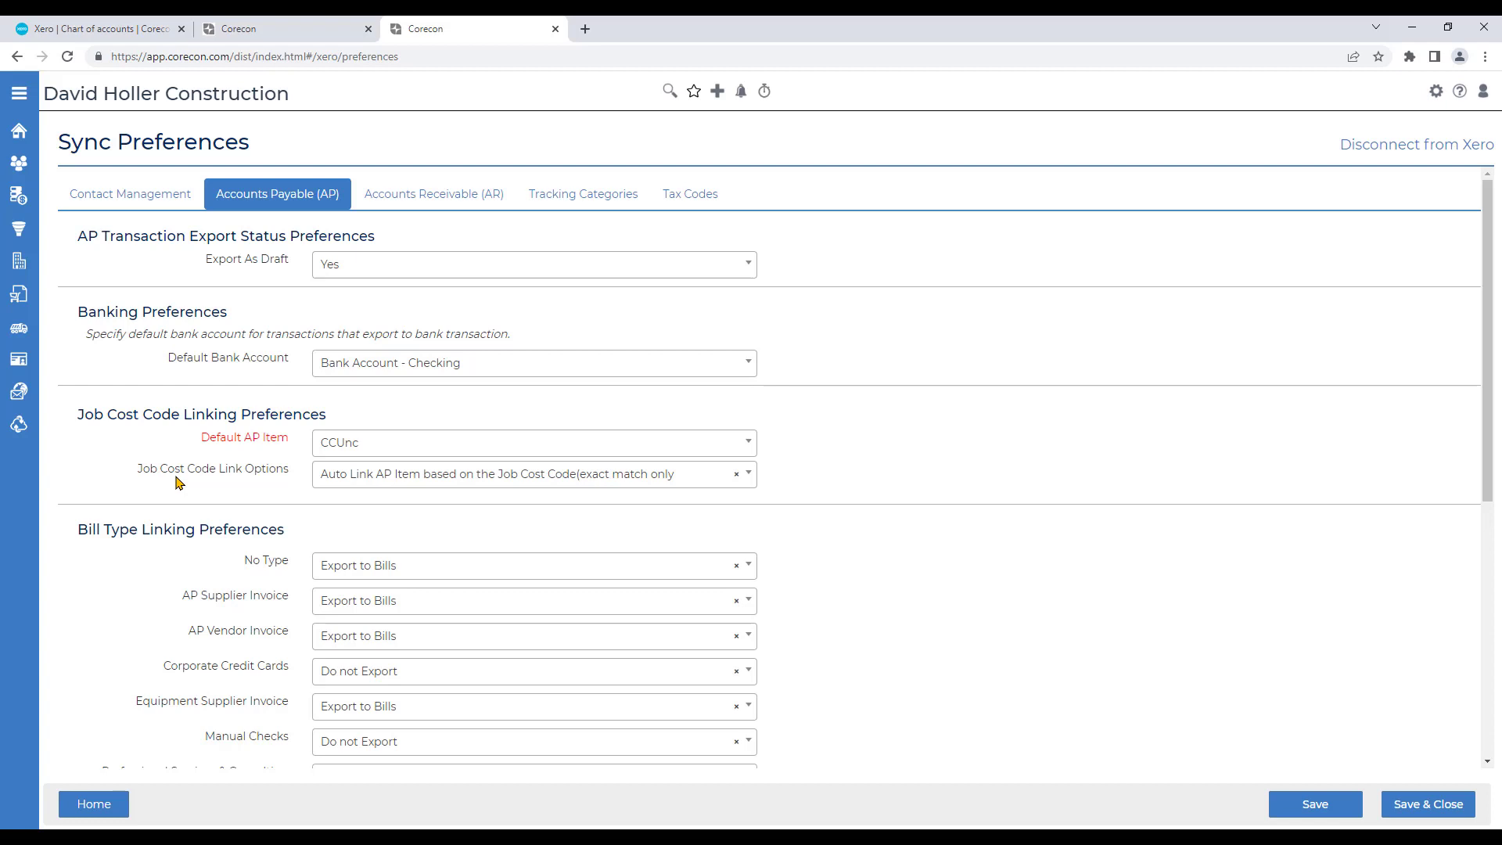
click(381, 476)
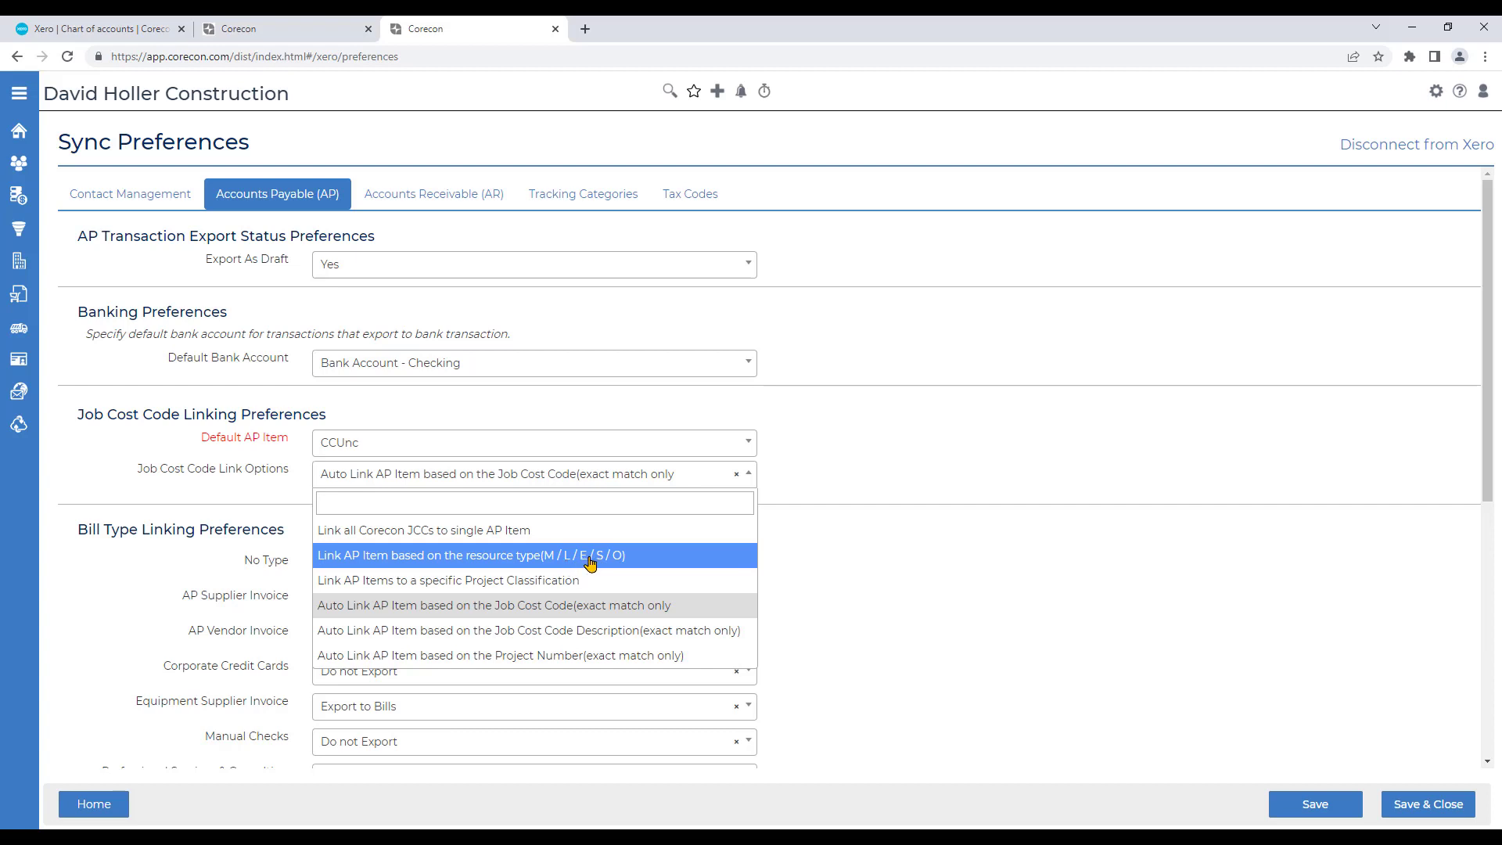
click(563, 605)
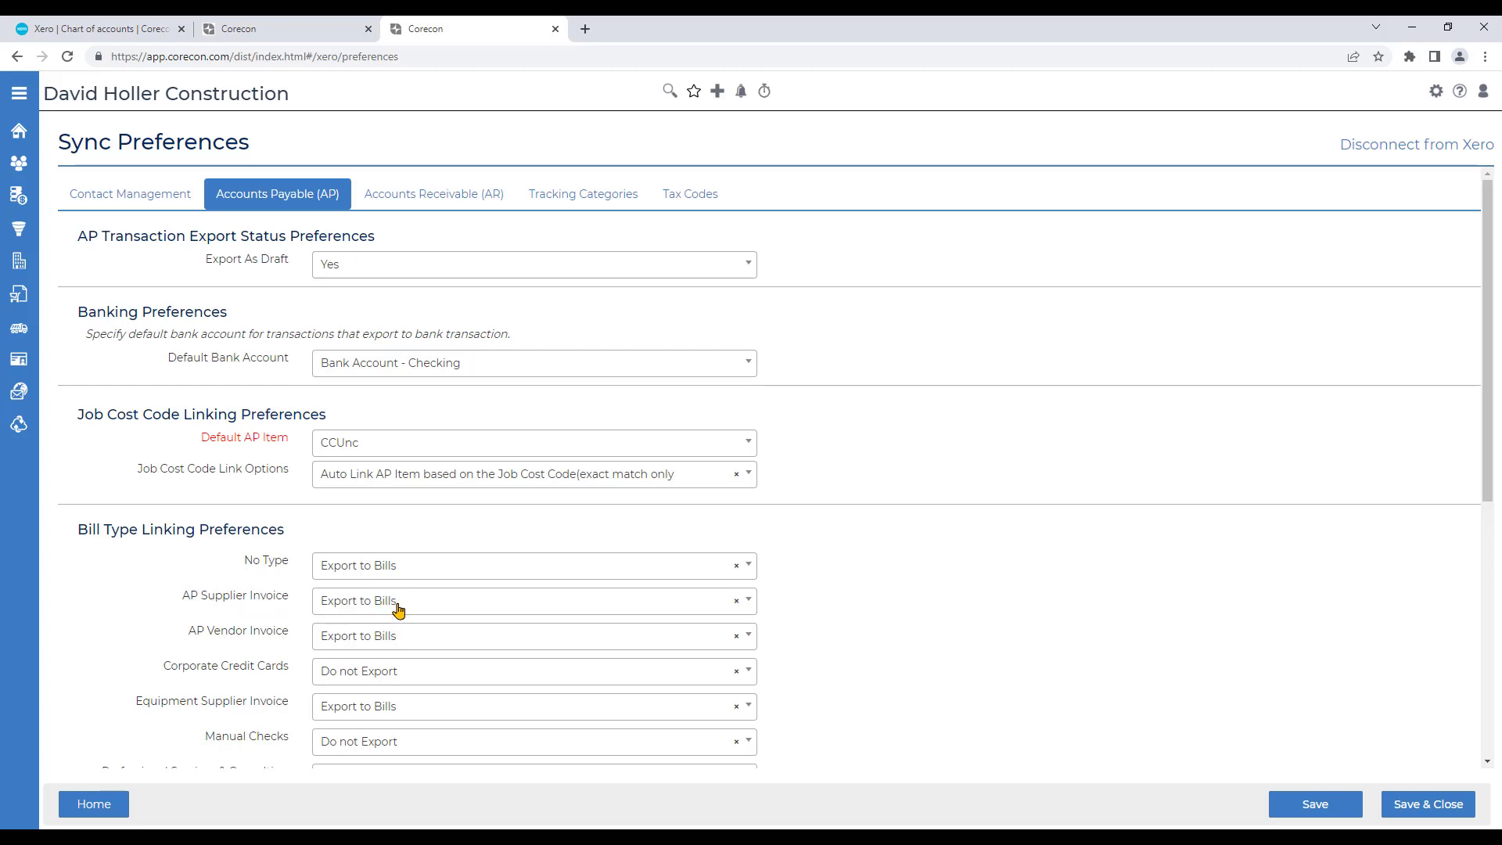
Set the Corporate Credit Cards bill type to Export as a Bank Transaction, using Amex Corp Card as its bank account.
click(340, 681)
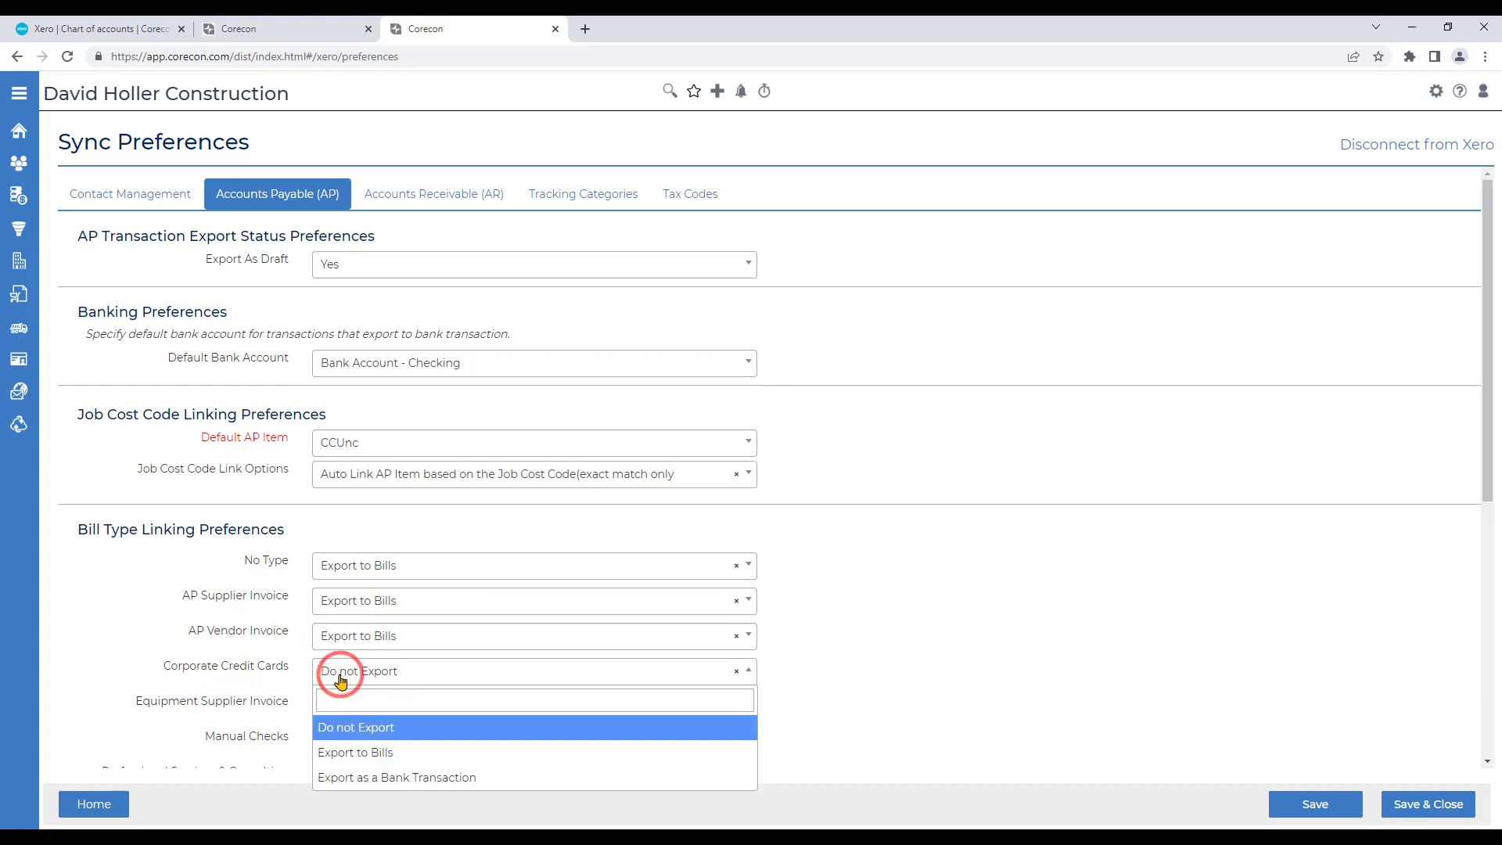
click(353, 778)
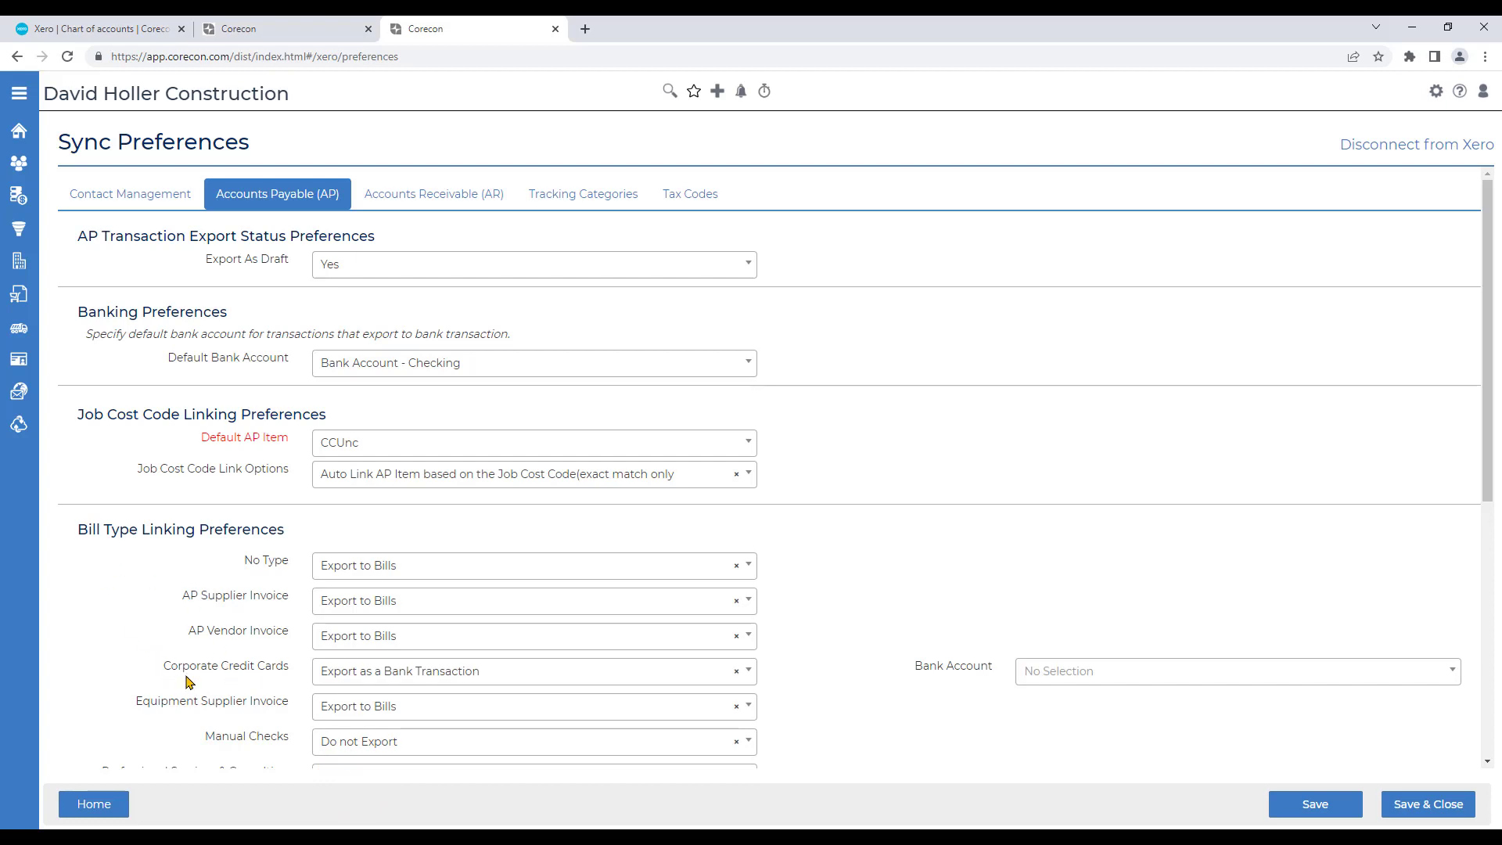
click(1069, 675)
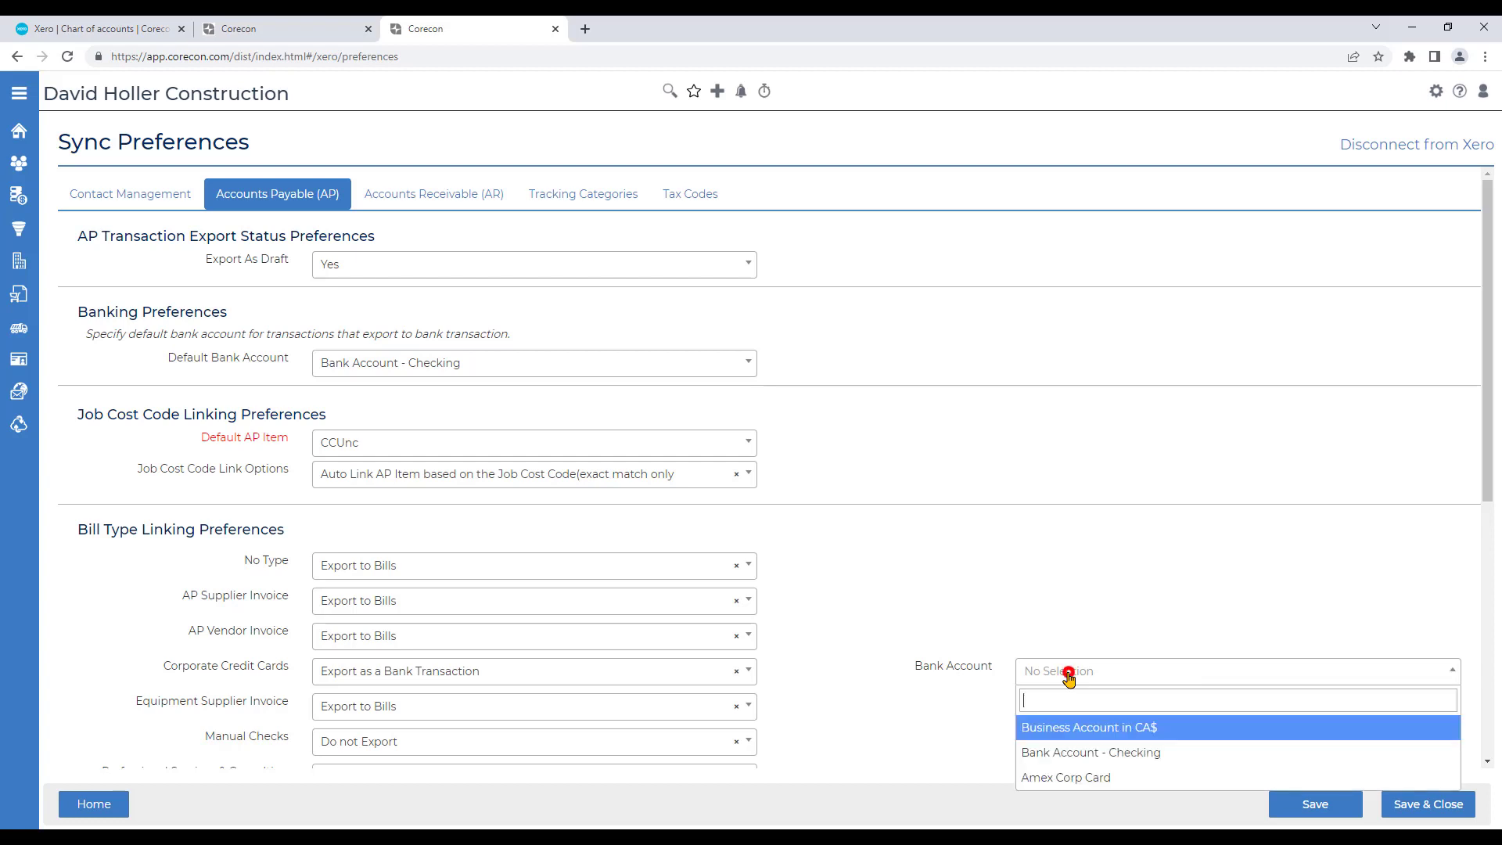
click(1052, 780)
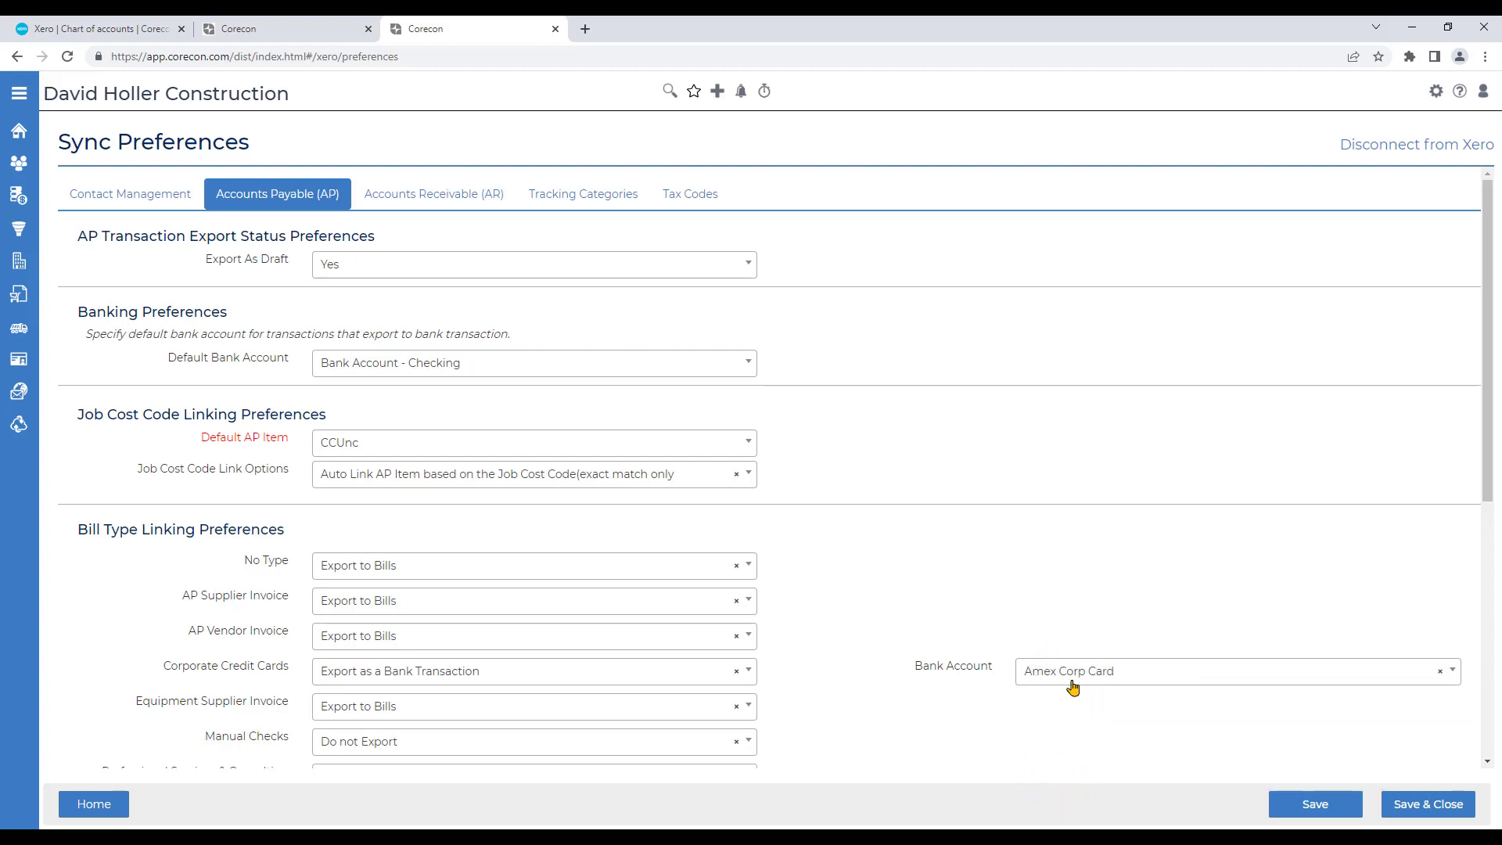
Set the Manual Checks bill type to Export as a Bank Transaction, using Bank Account - Checking as its bank account.
scroll(148, 706, down, 1)
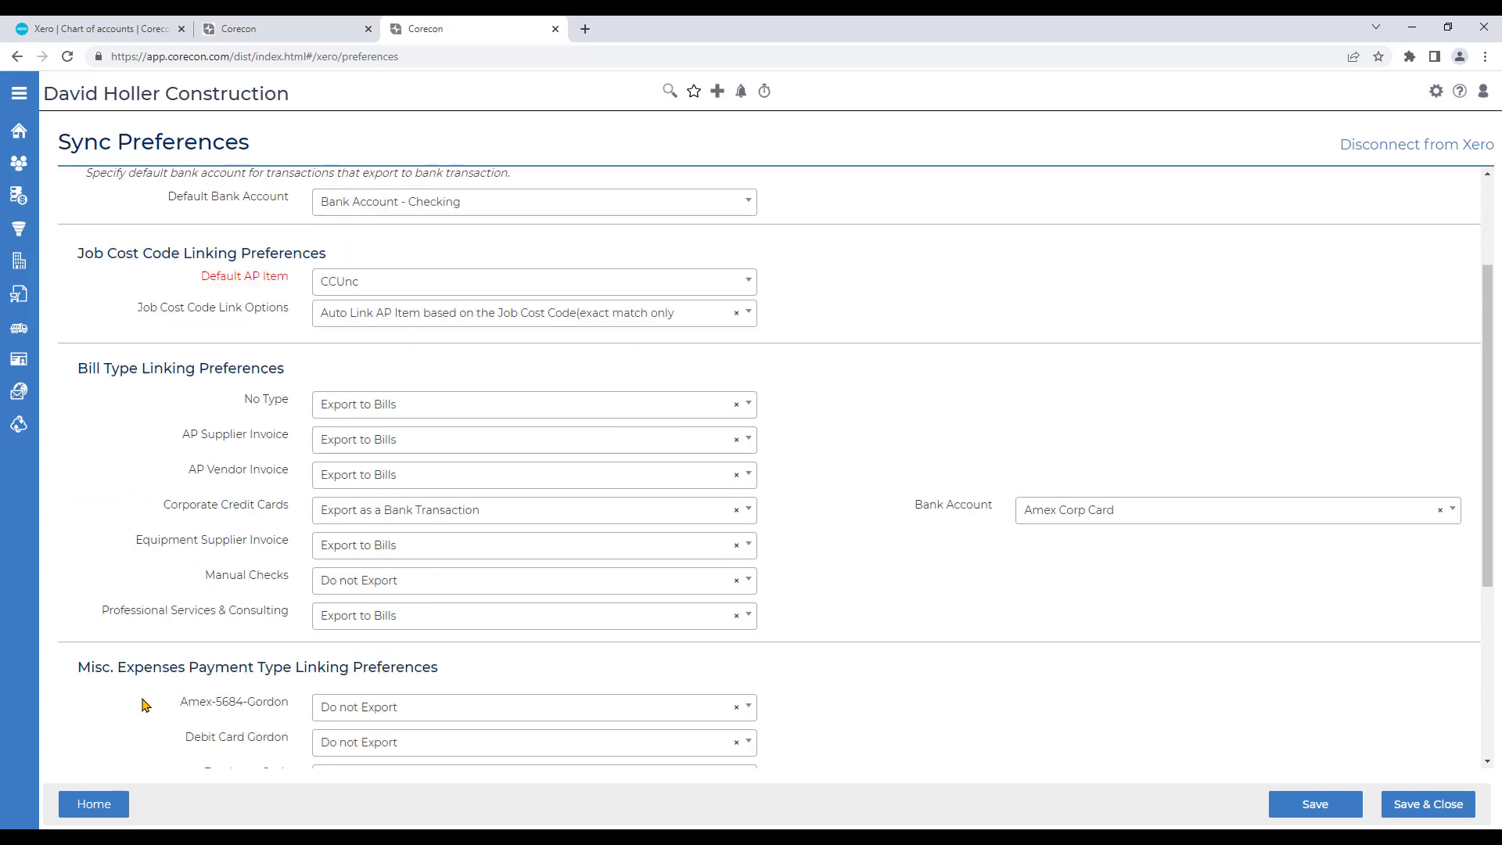
scroll(145, 708, down, 2)
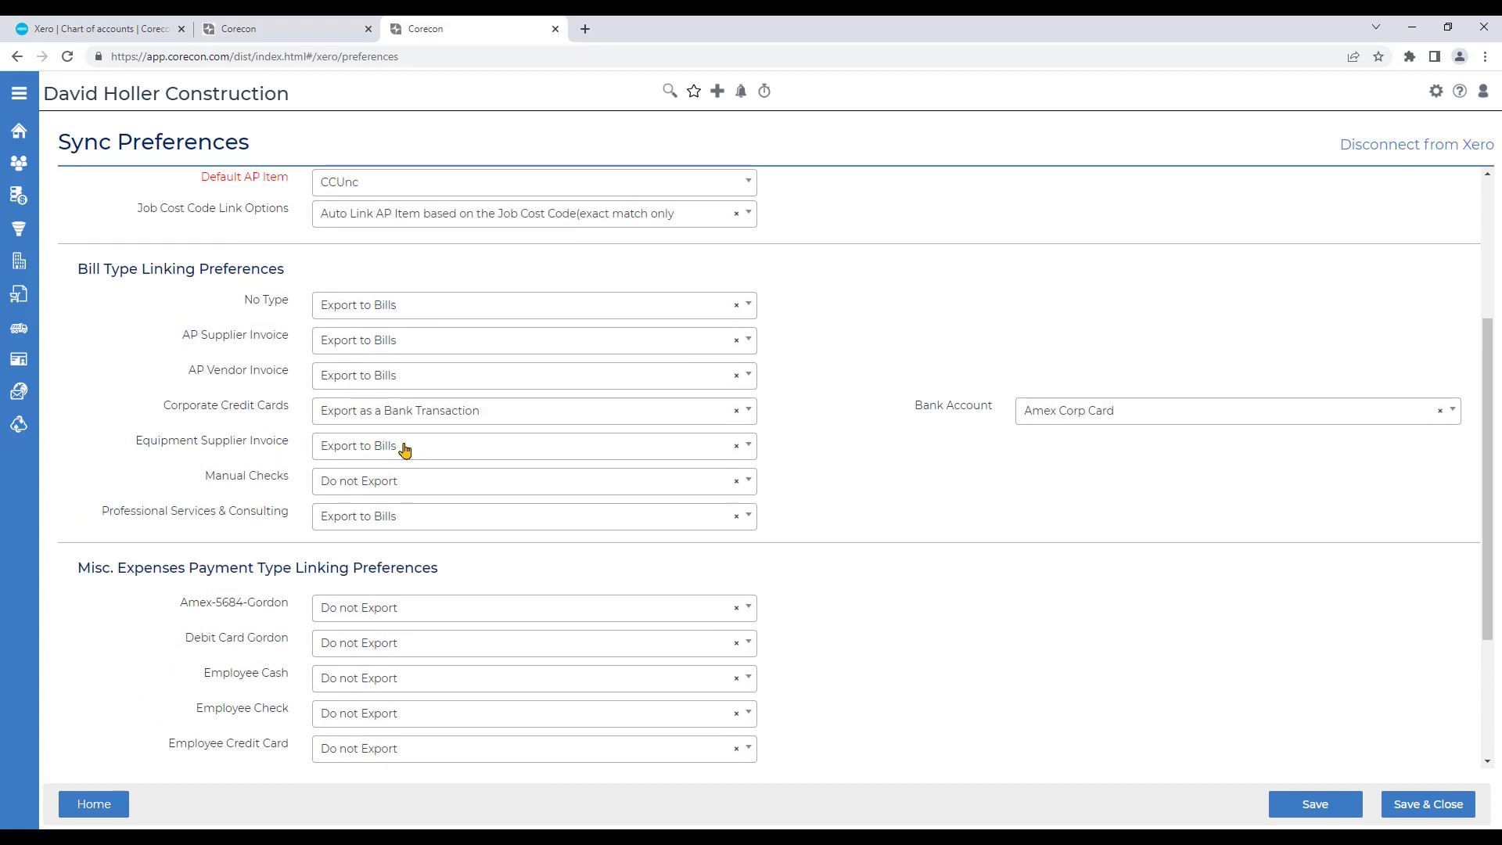
click(362, 486)
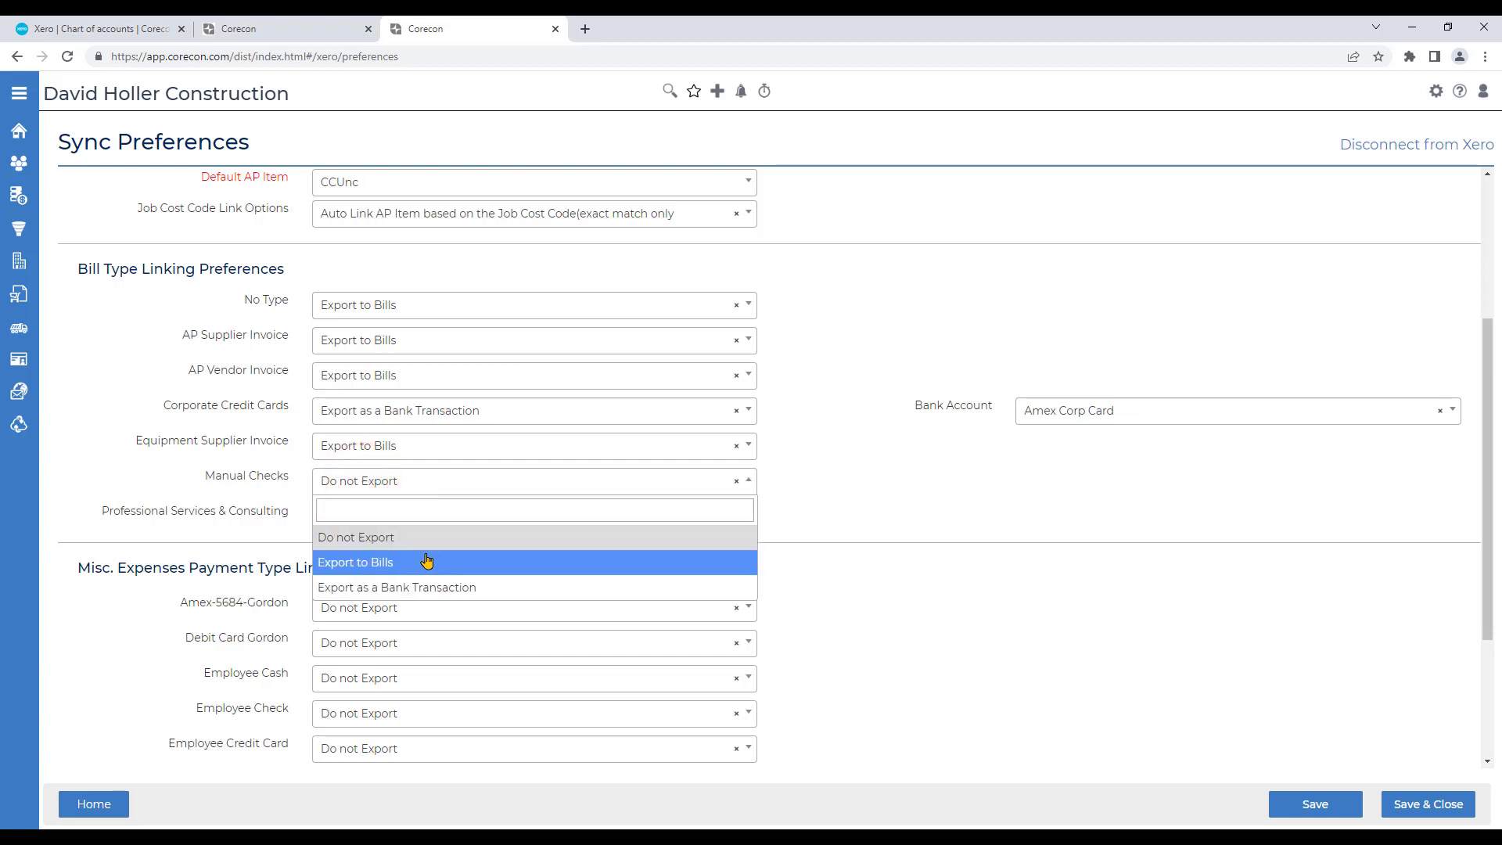
click(347, 593)
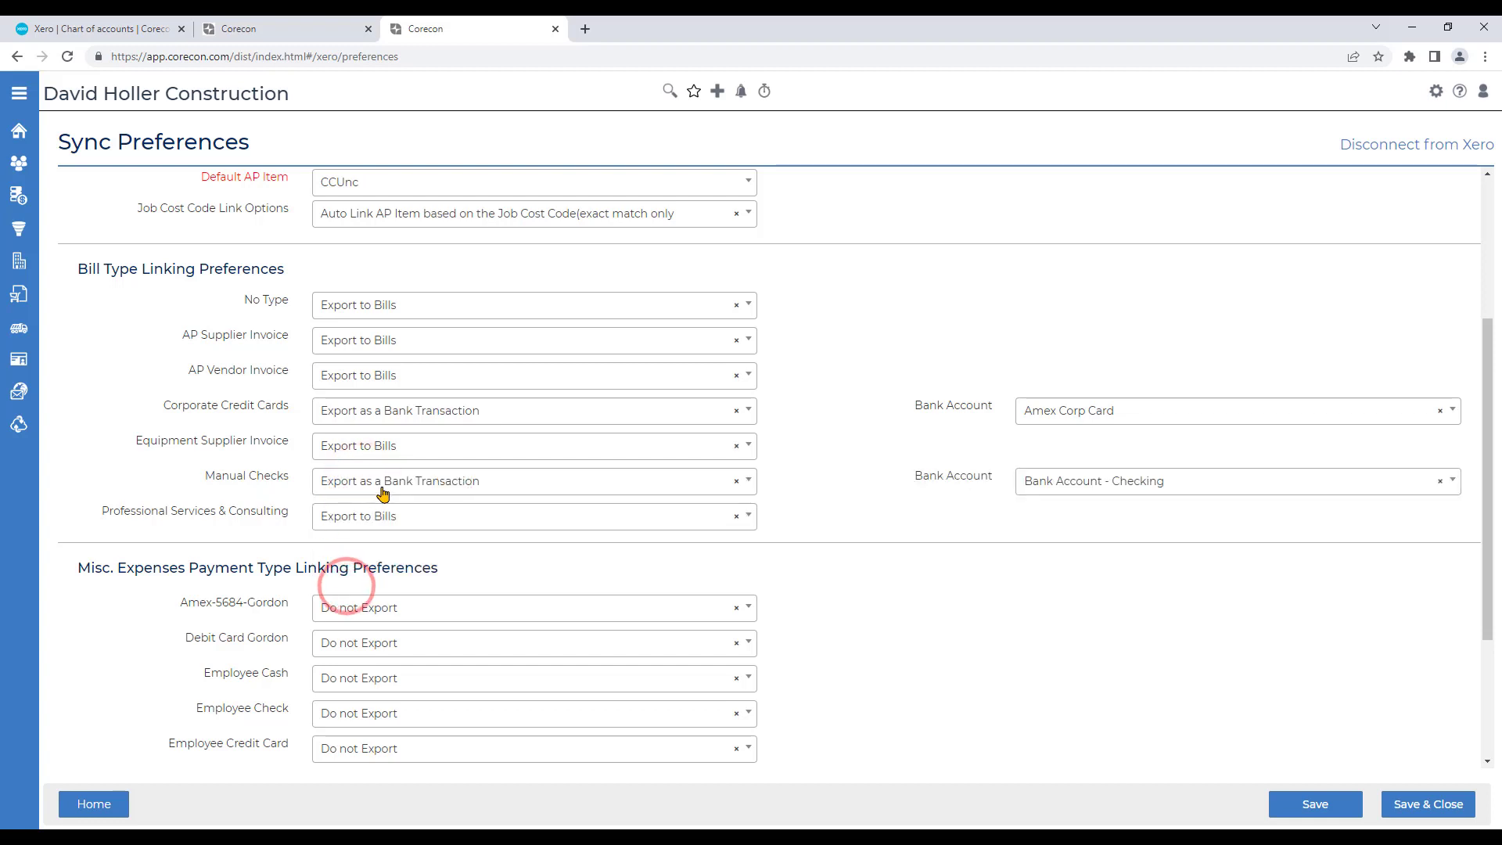
click(1127, 490)
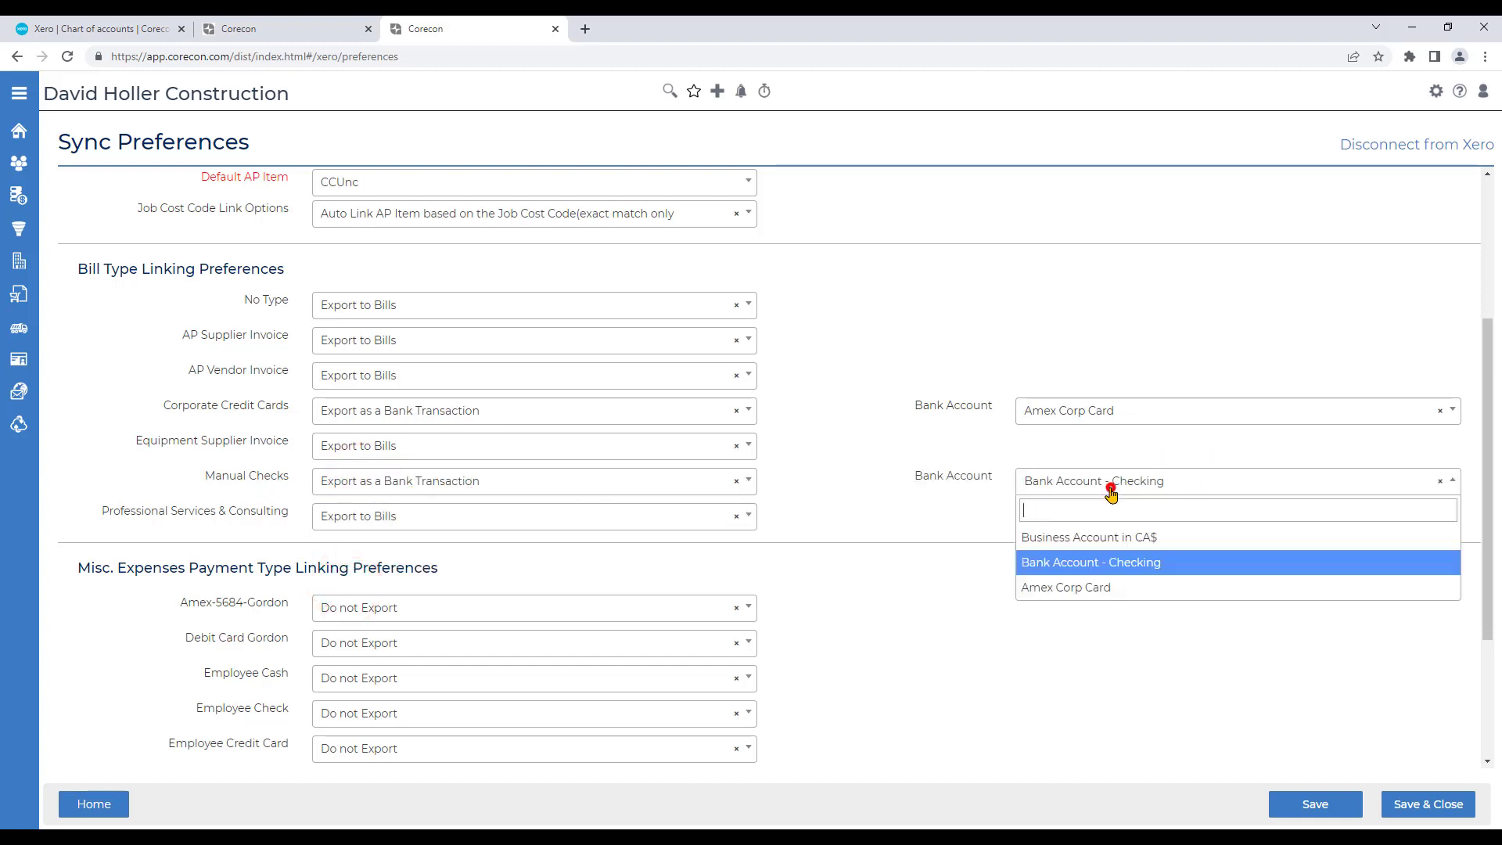
click(1109, 571)
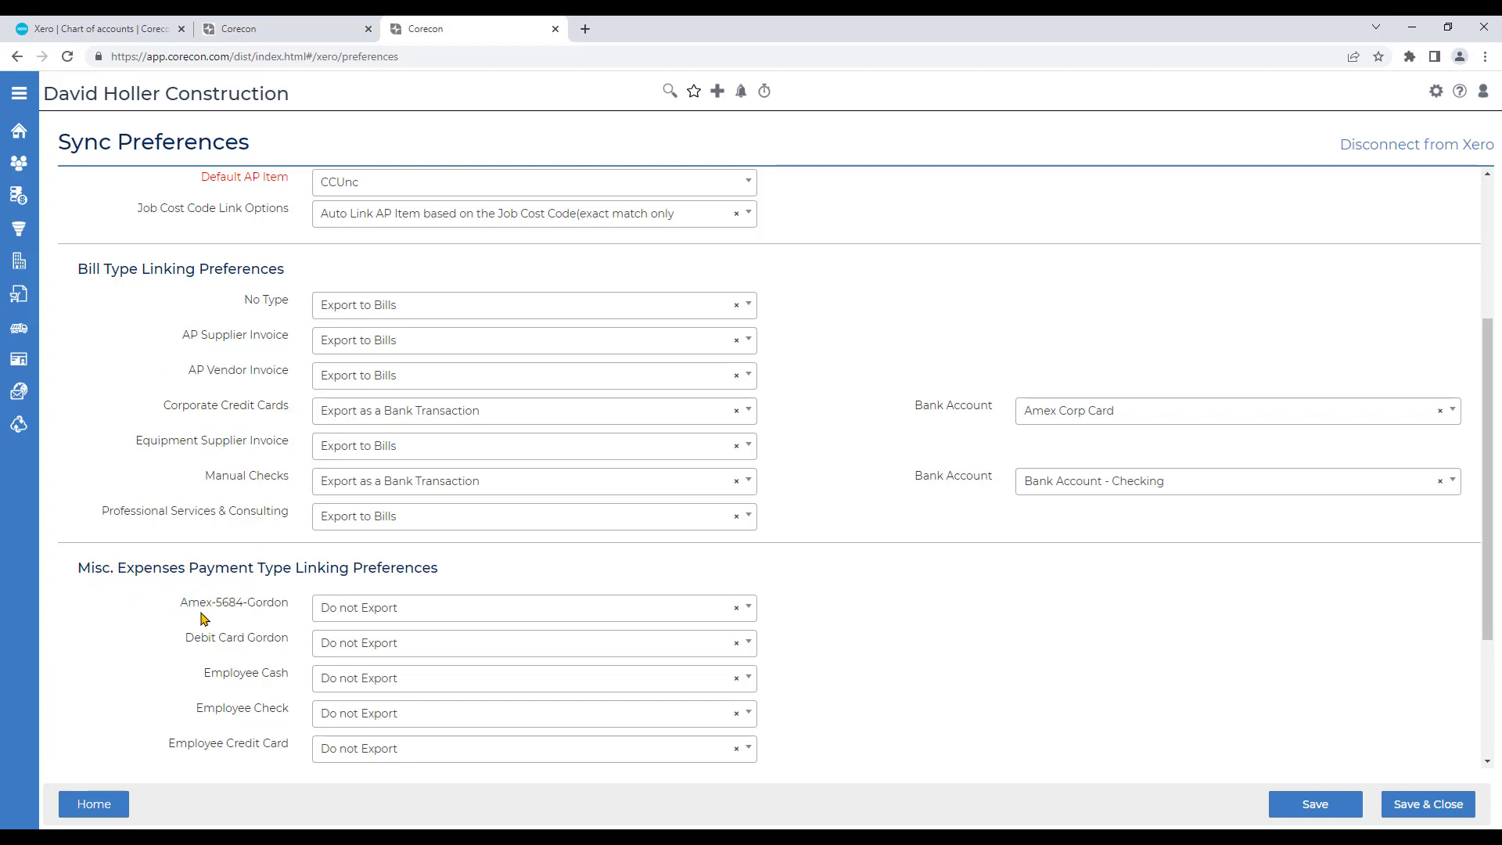
Set the Amex and debit card expense payment types to Export as a Bank Transaction, with Amex Corp Card as the Amex type's bank account.
click(431, 608)
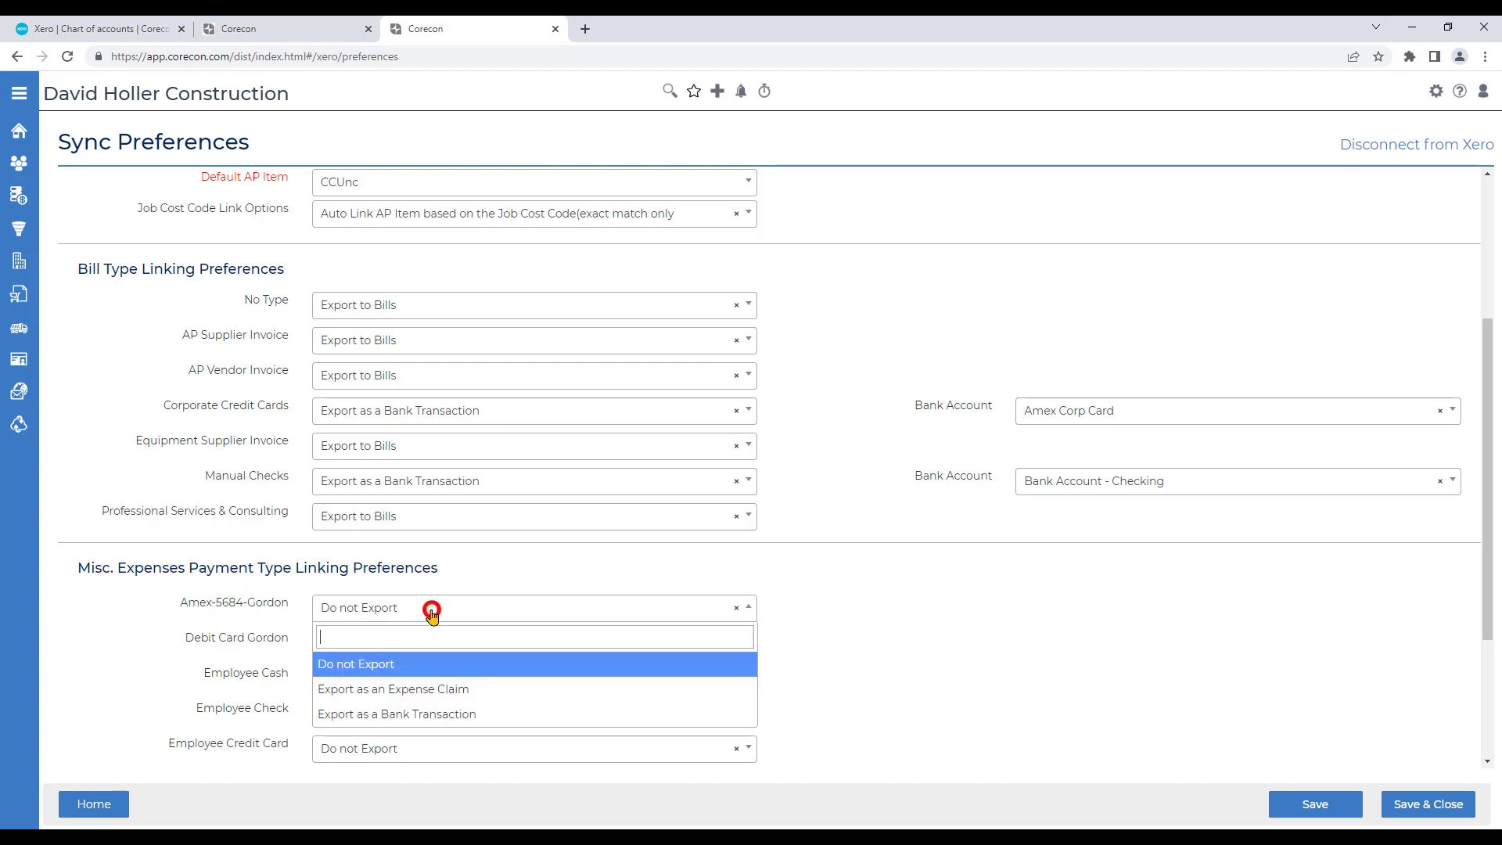
click(381, 713)
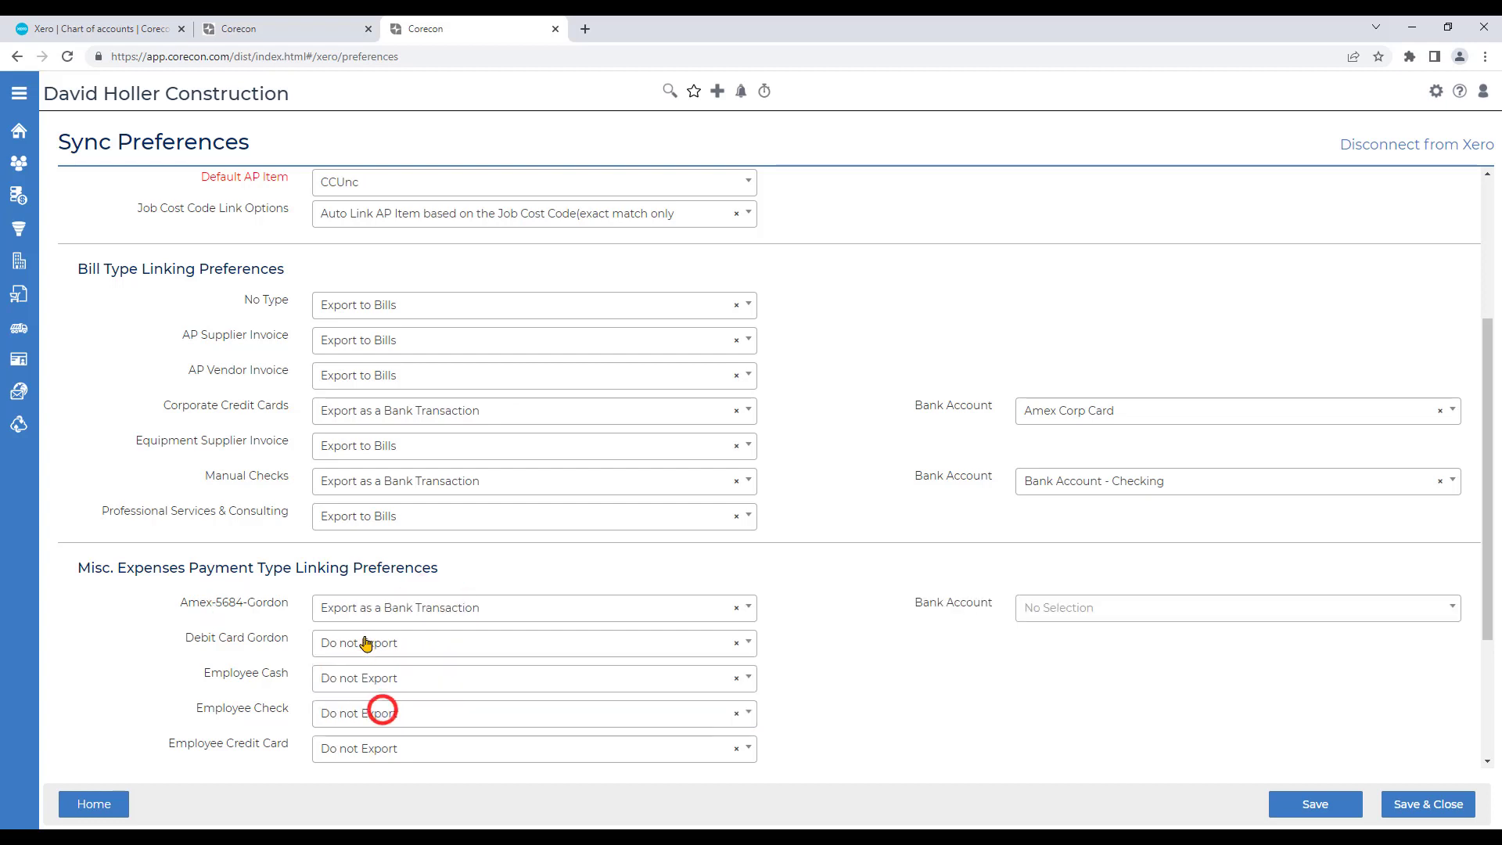
click(1077, 610)
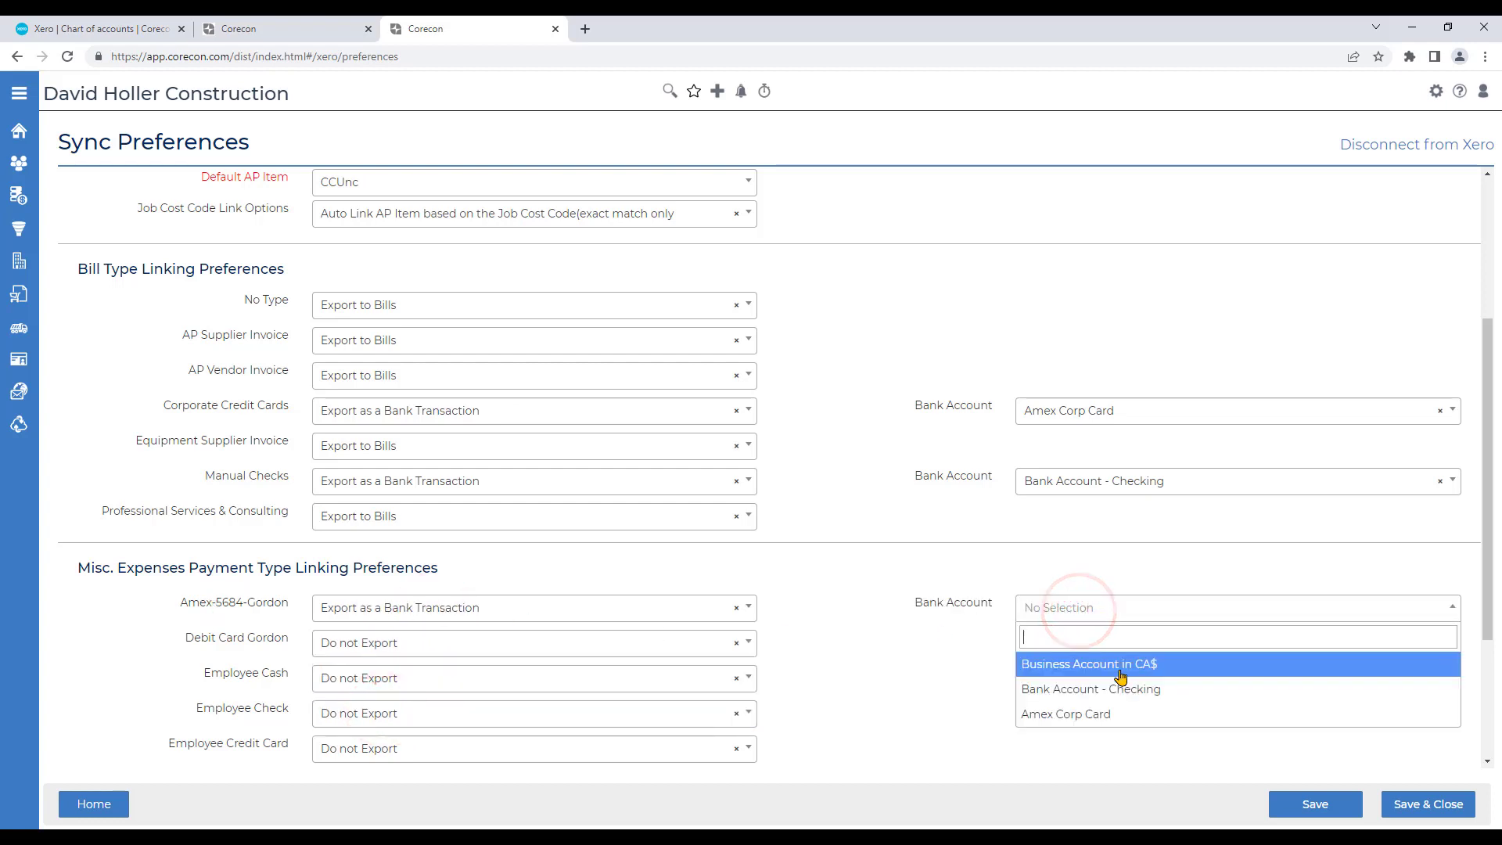
click(1050, 714)
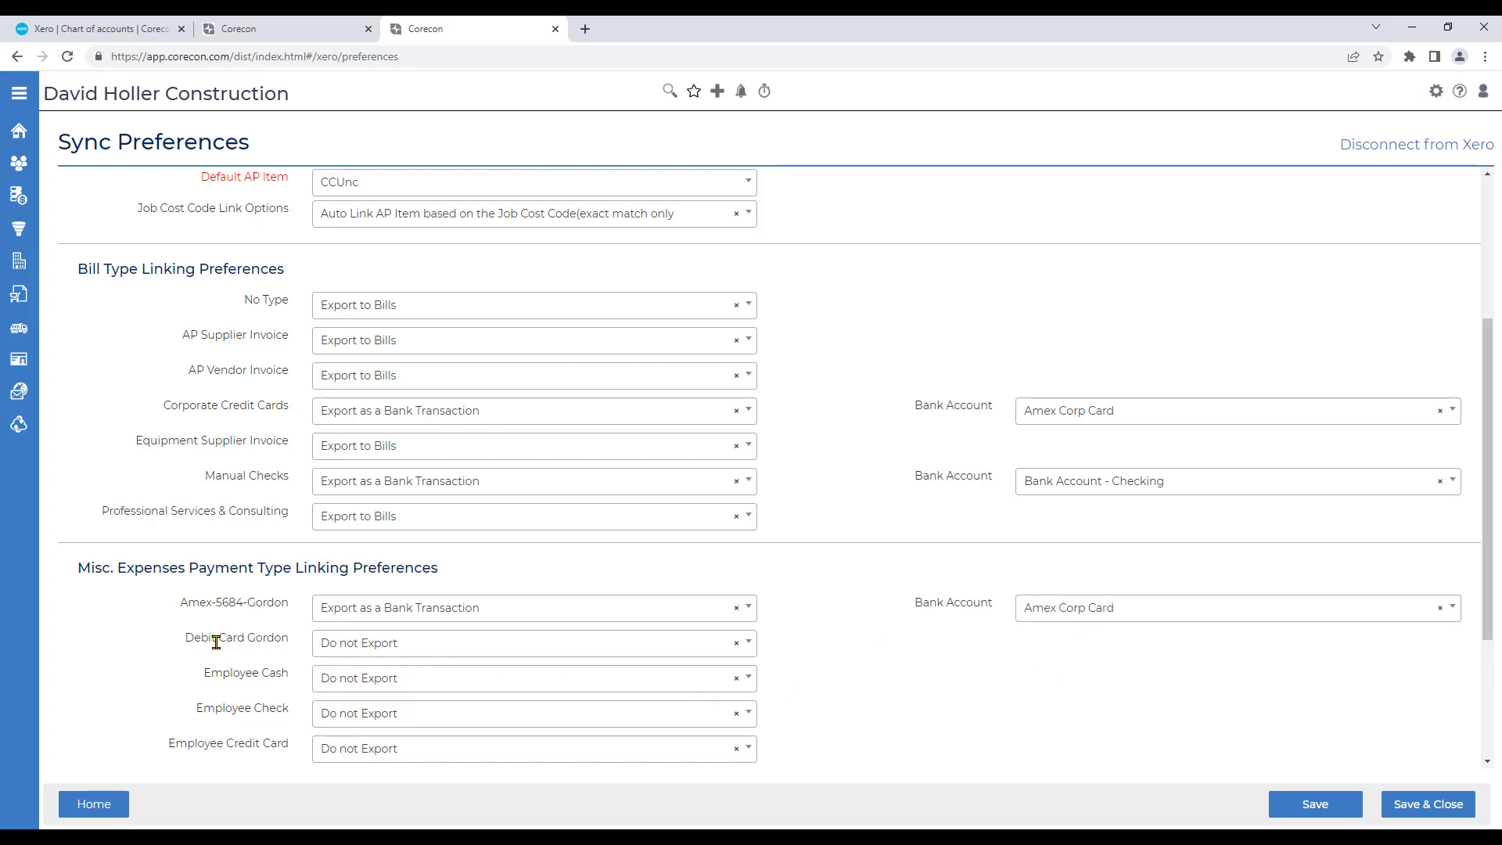
click(356, 648)
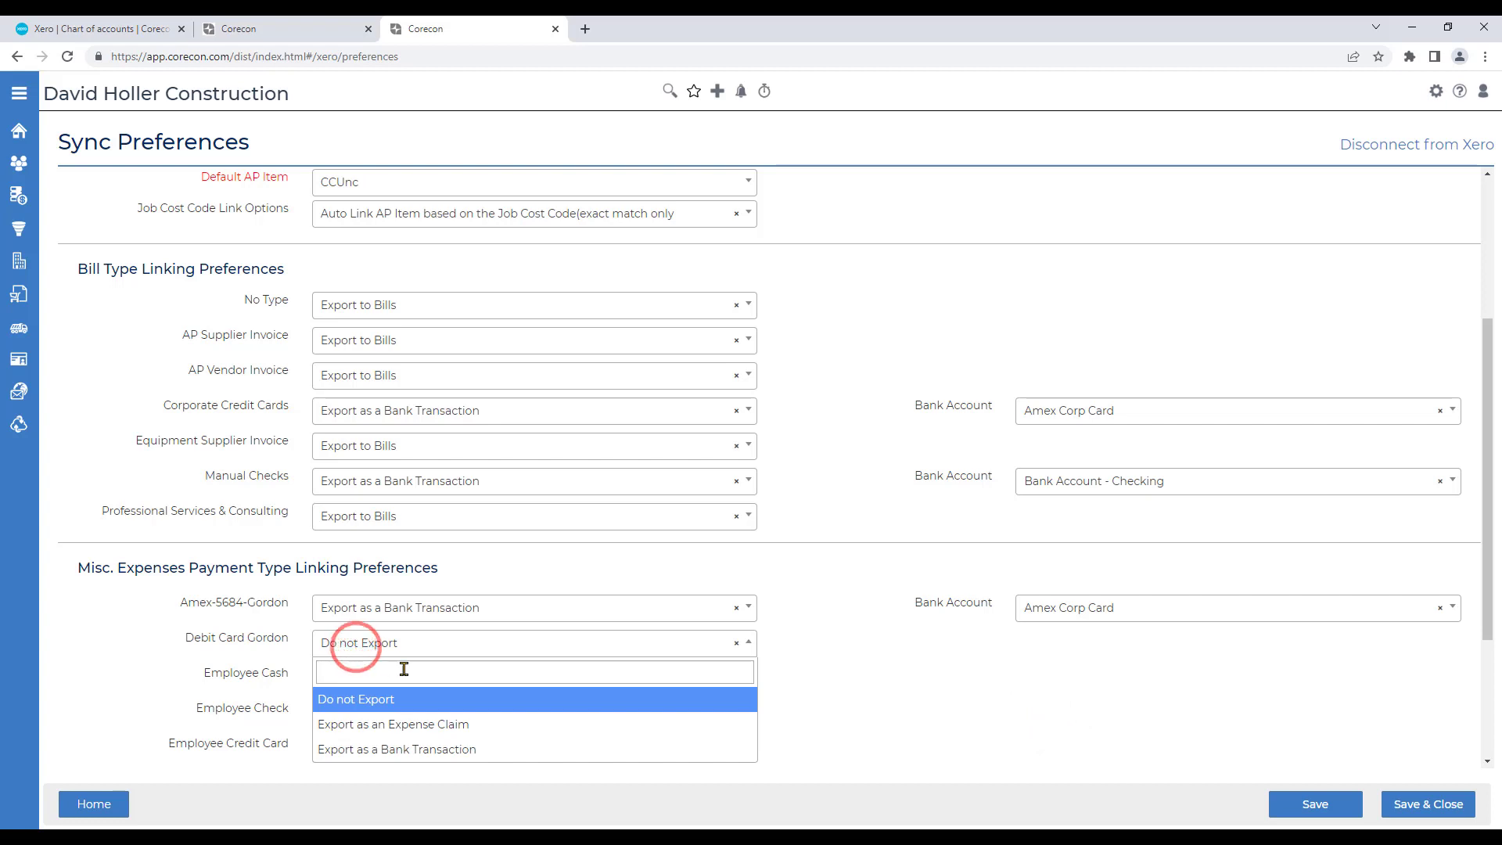
click(353, 749)
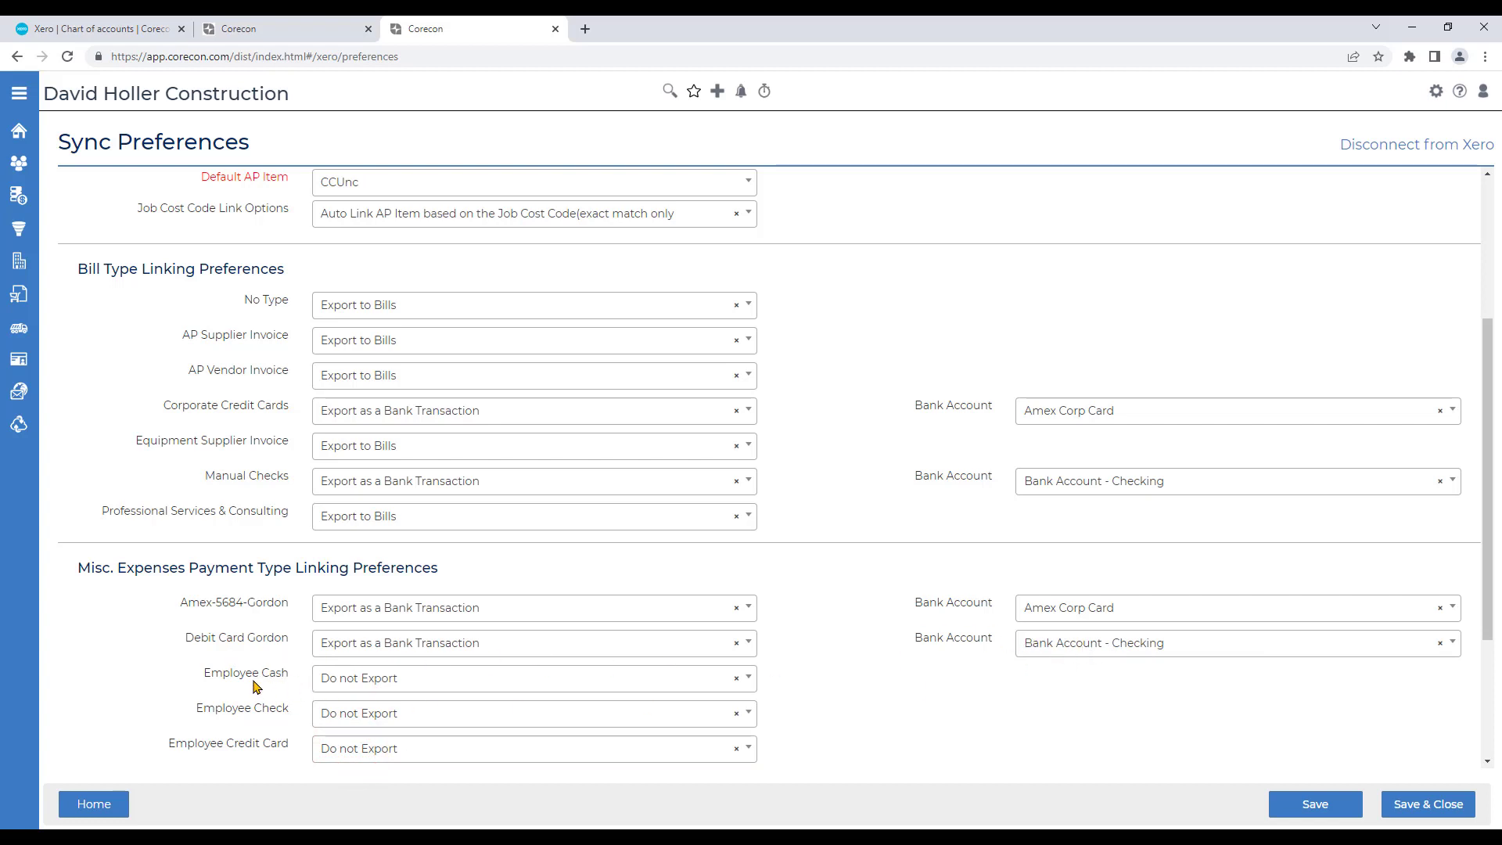
Set the Employee Cash, Employee Check, Employee Credit Card and Employee Other payment types to Export as a Bank Transaction.
scroll(208, 707, down, 2)
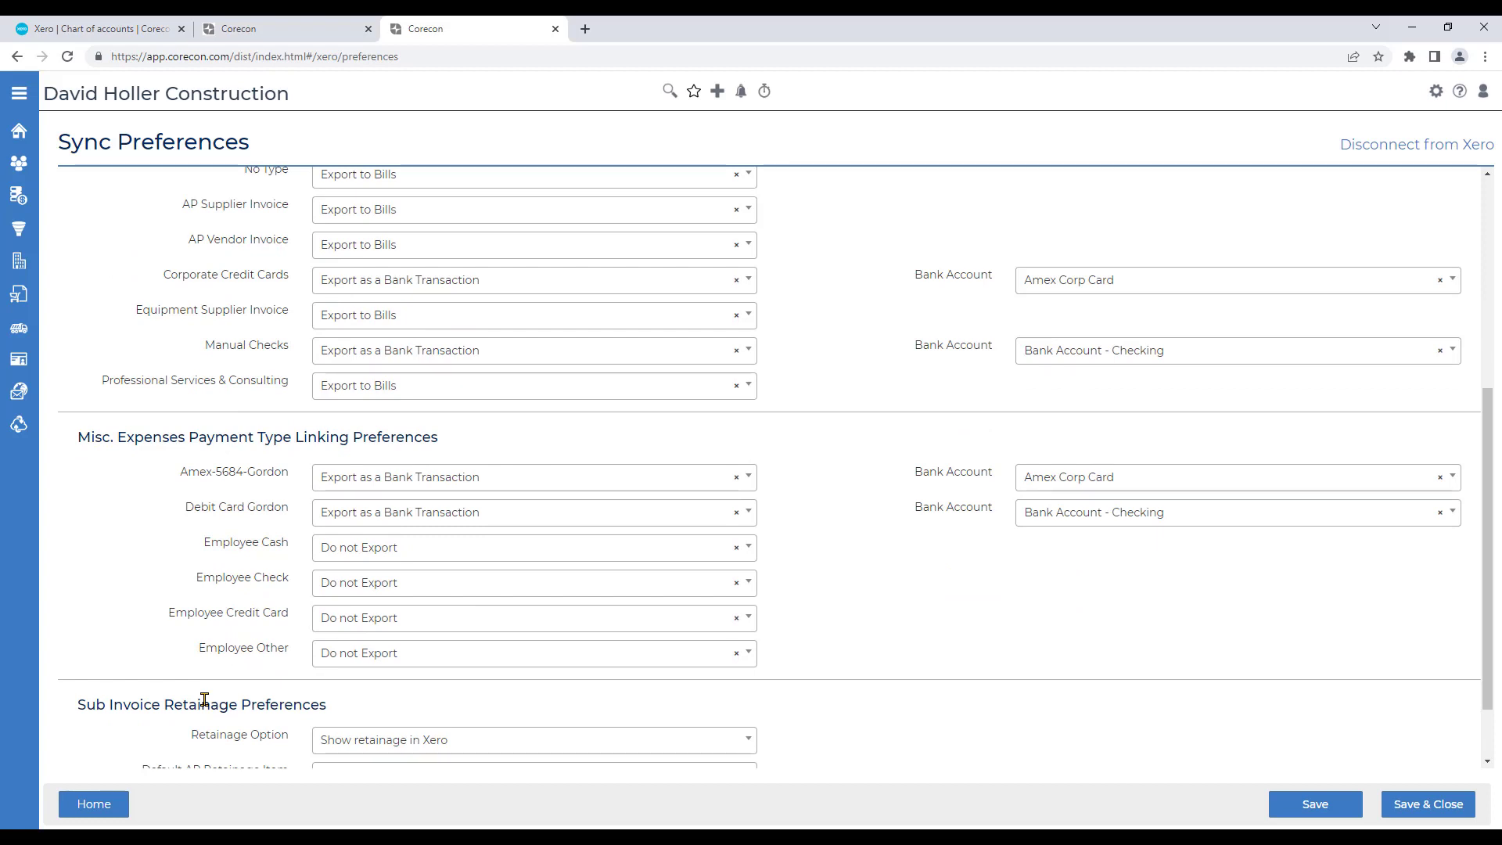
click(360, 550)
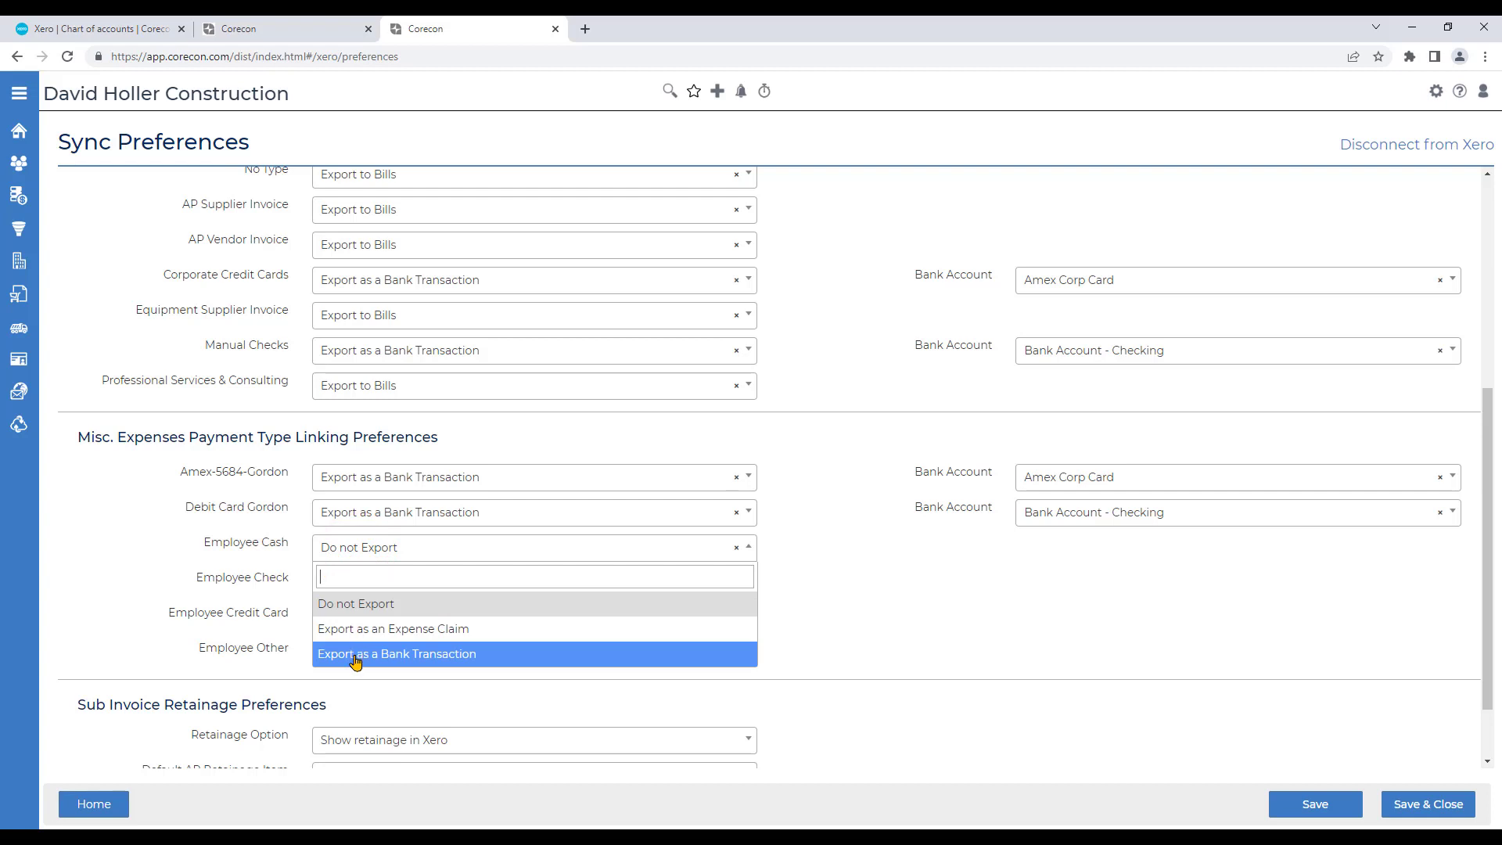
click(355, 662)
click(342, 583)
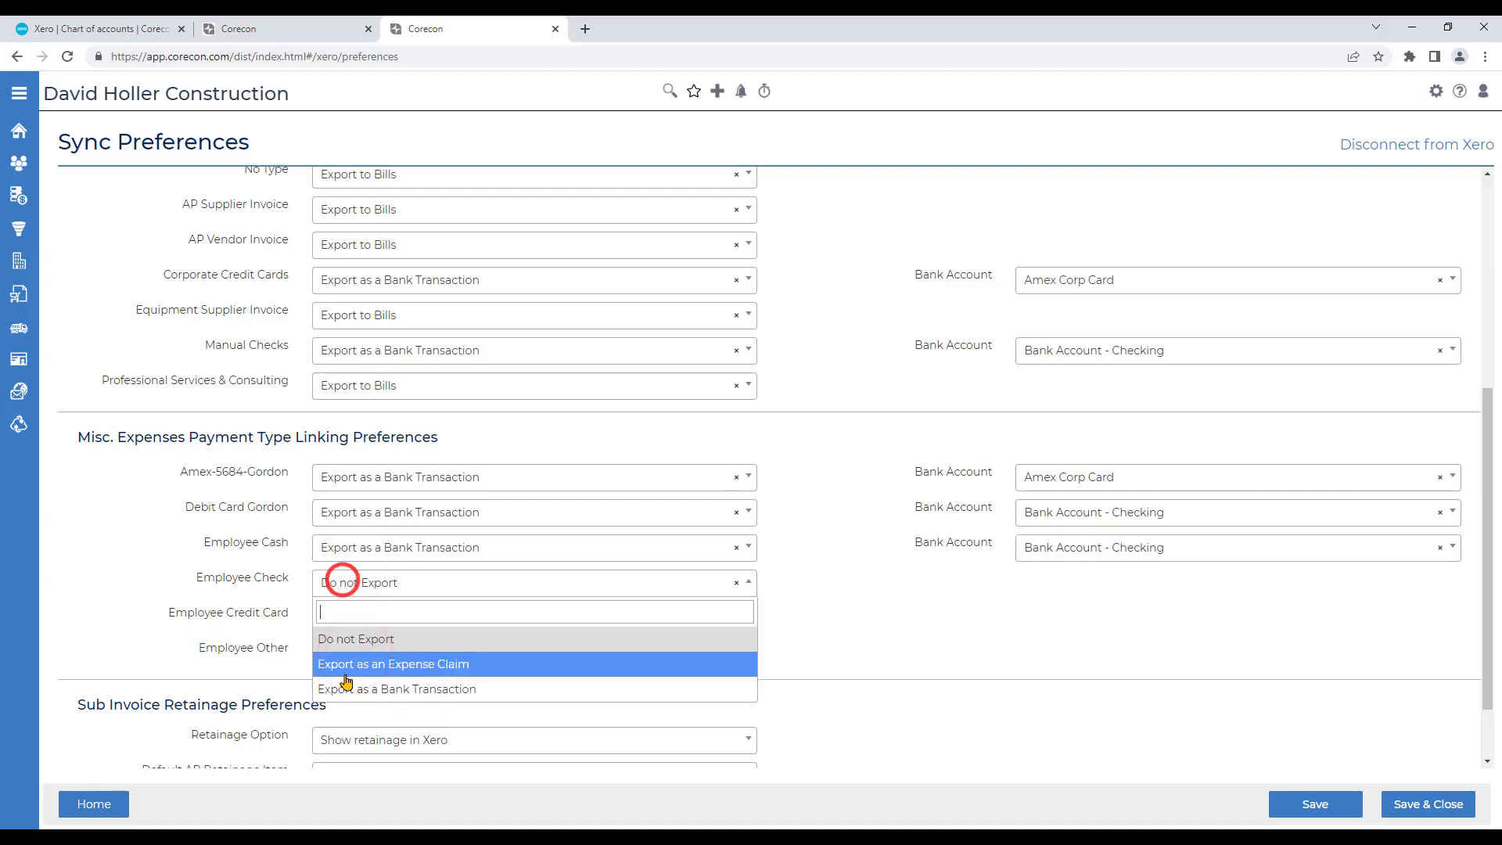
click(349, 688)
click(345, 616)
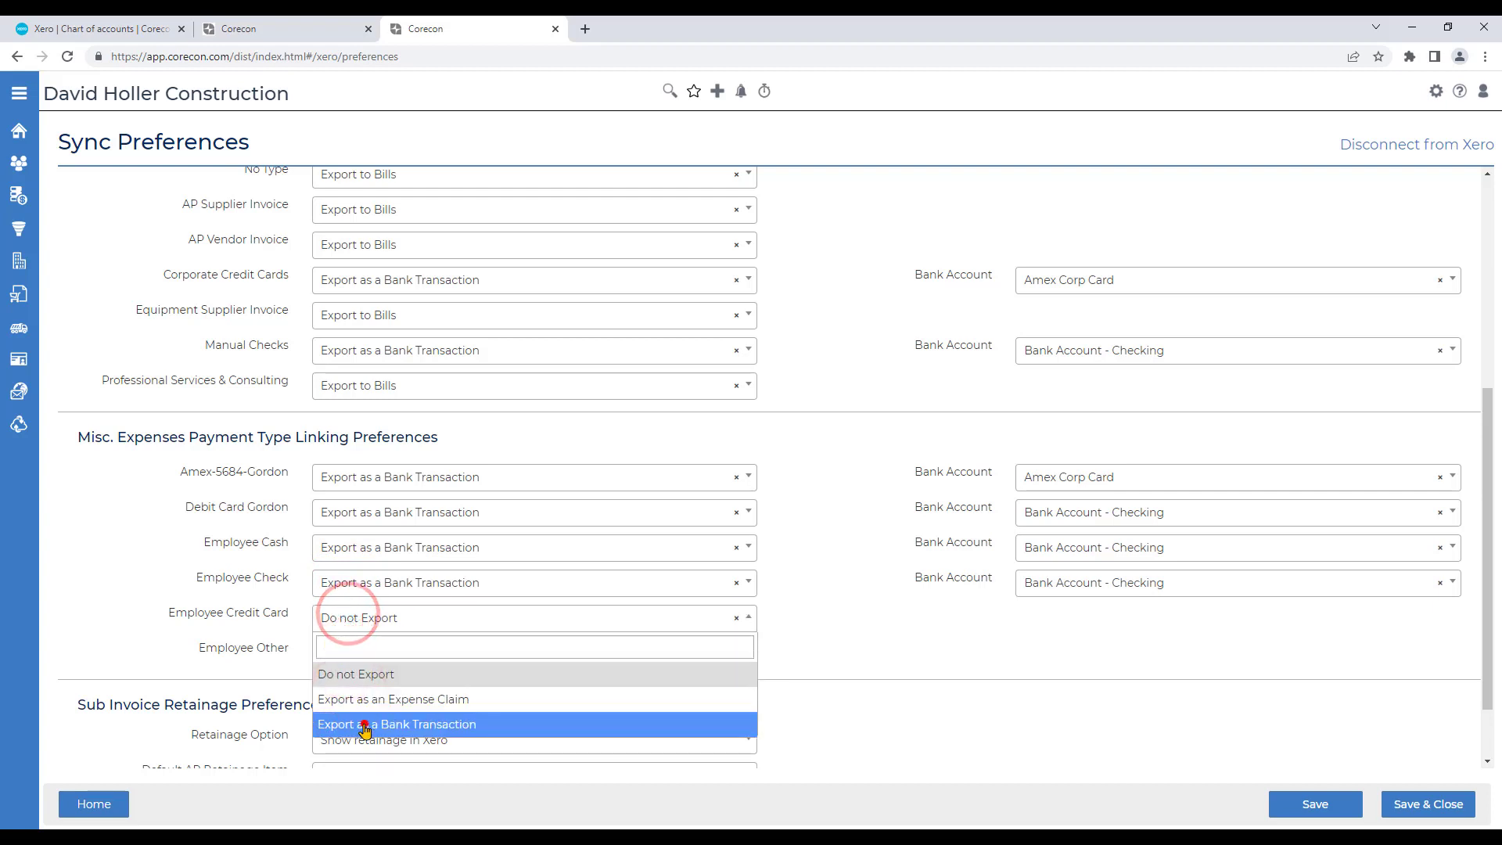
click(364, 724)
click(349, 654)
click(368, 759)
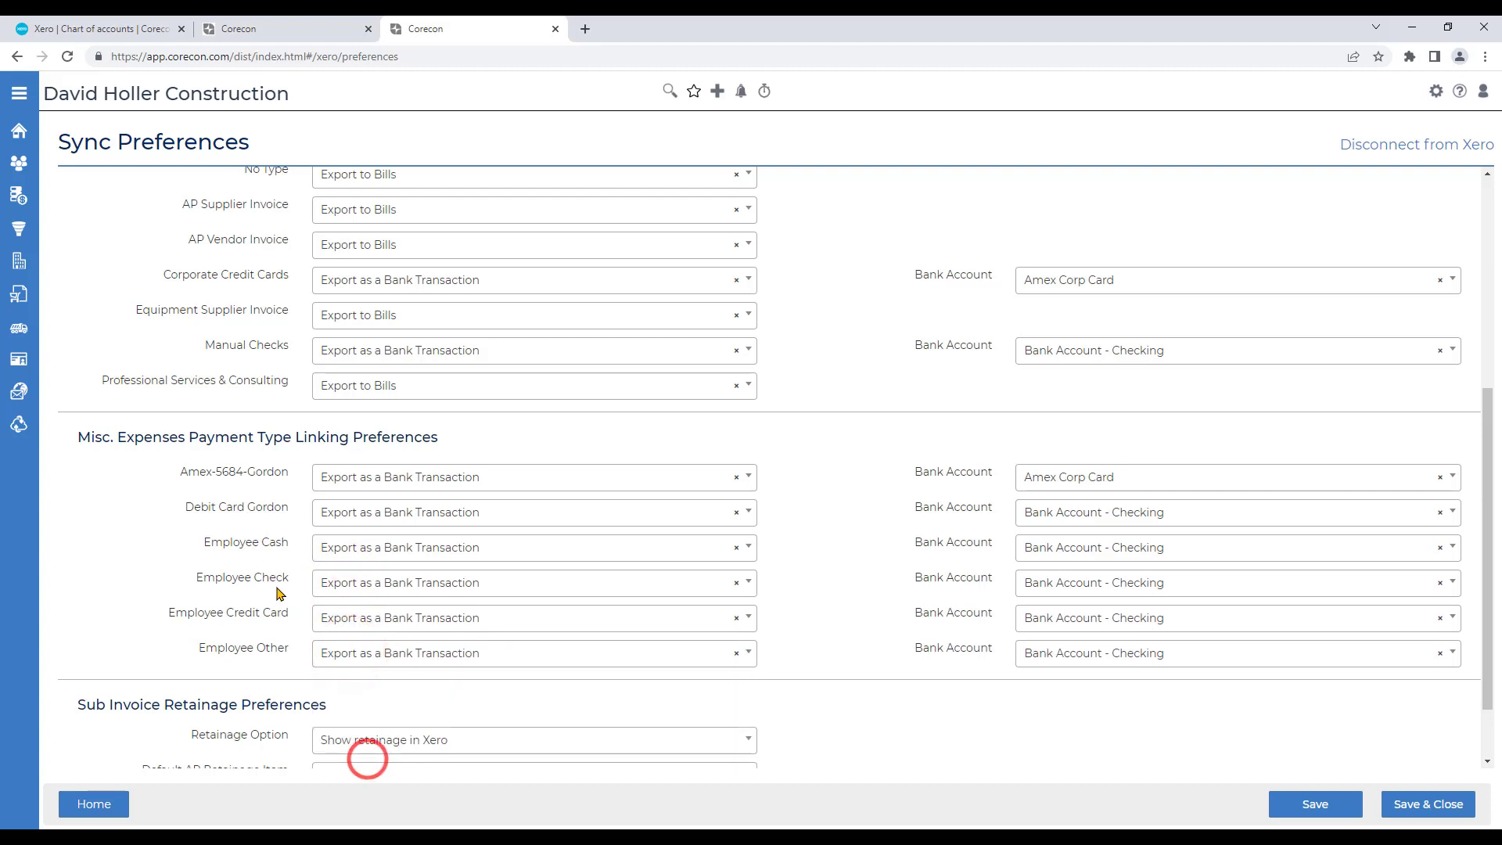
Set both the Default AP Retainage Item and the Default AP Billed Retainage Item to Retention, and save the preferences.
scroll(984, 730, down, 2)
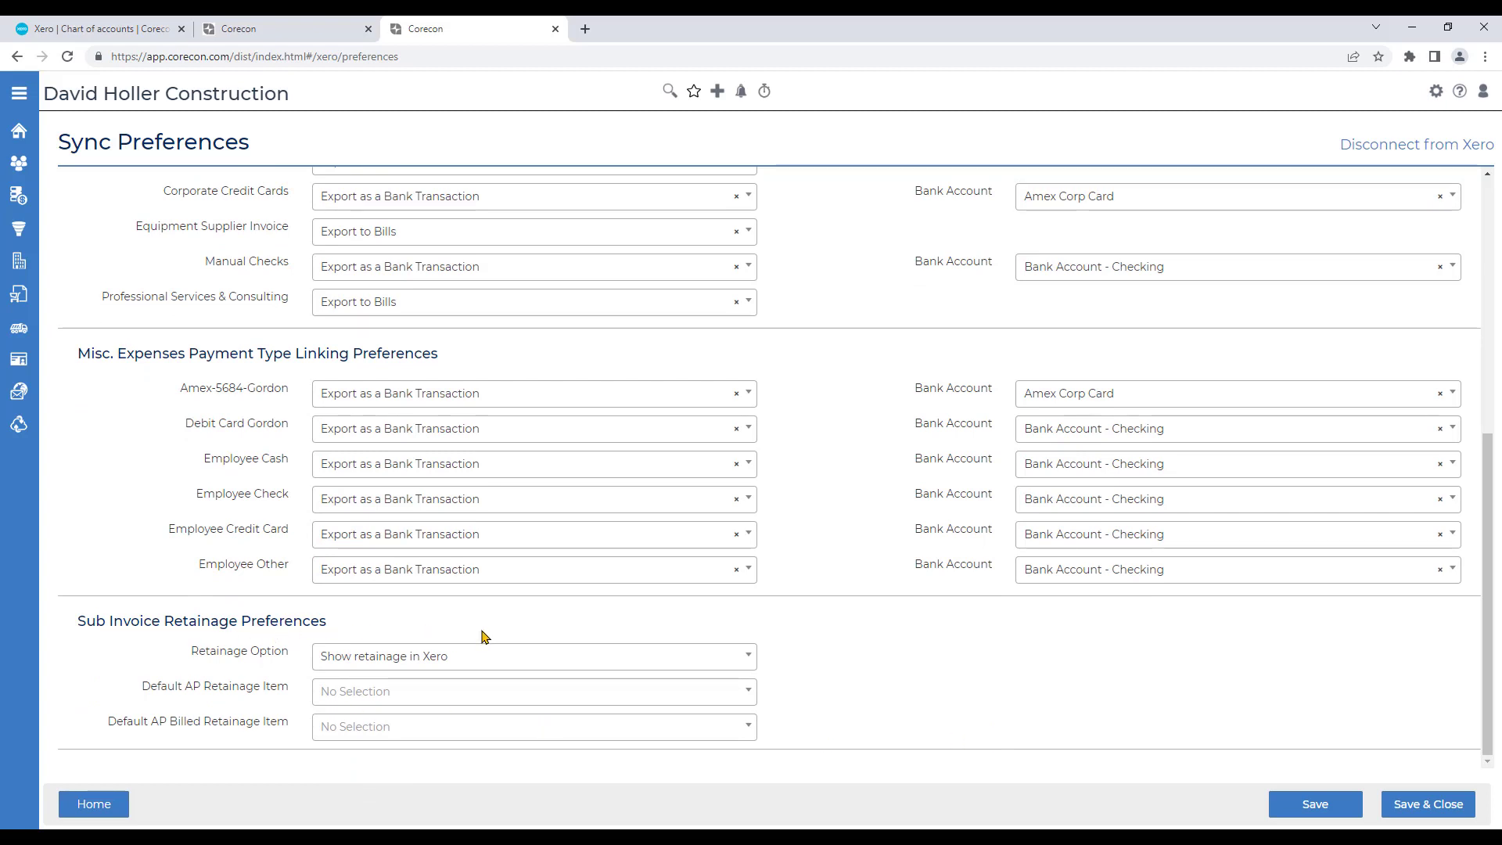
click(370, 692)
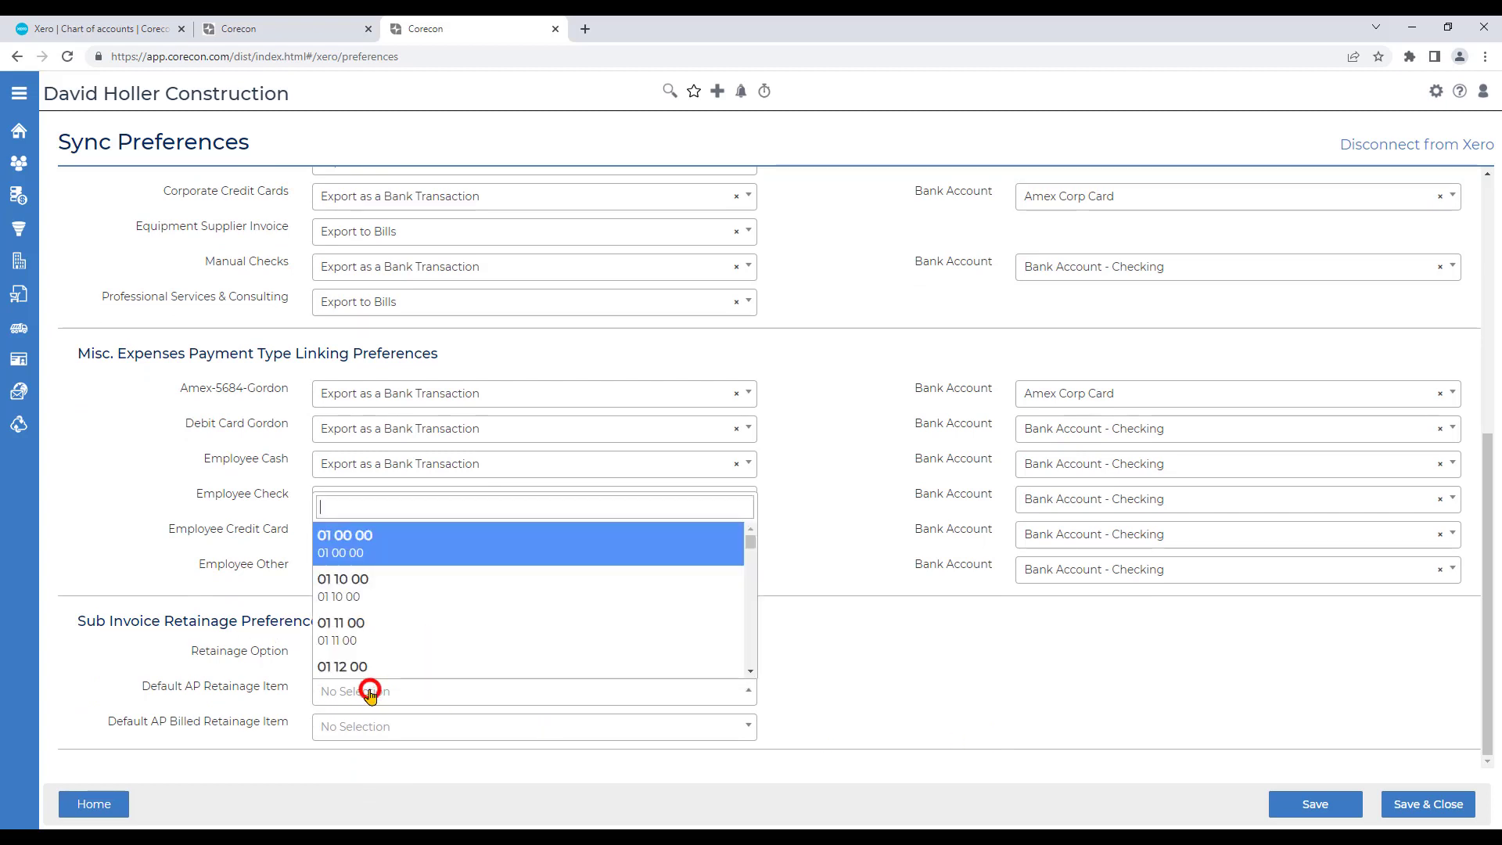
text(ret)
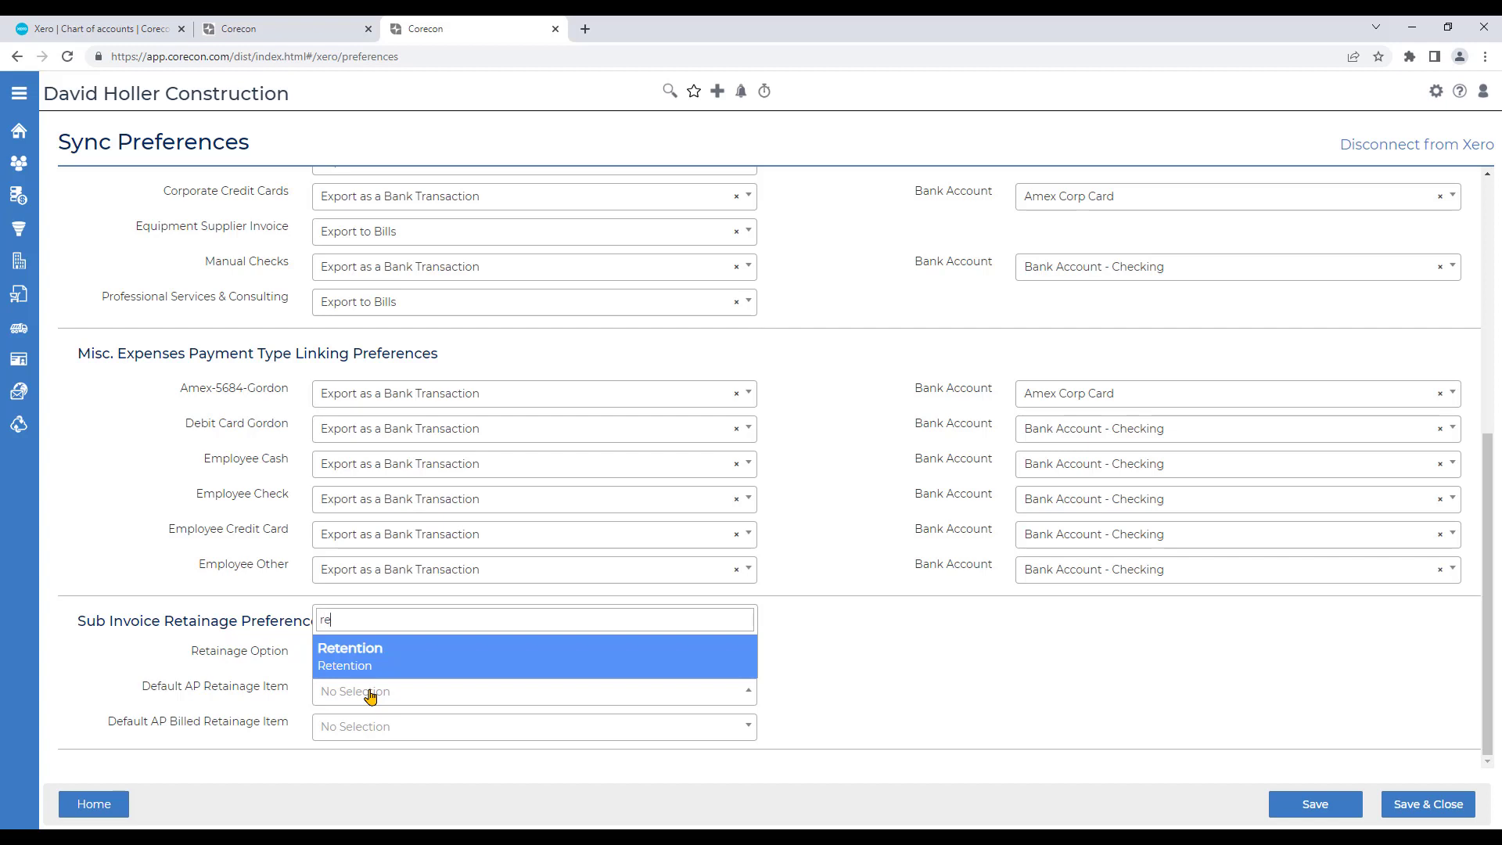
click(348, 656)
click(353, 730)
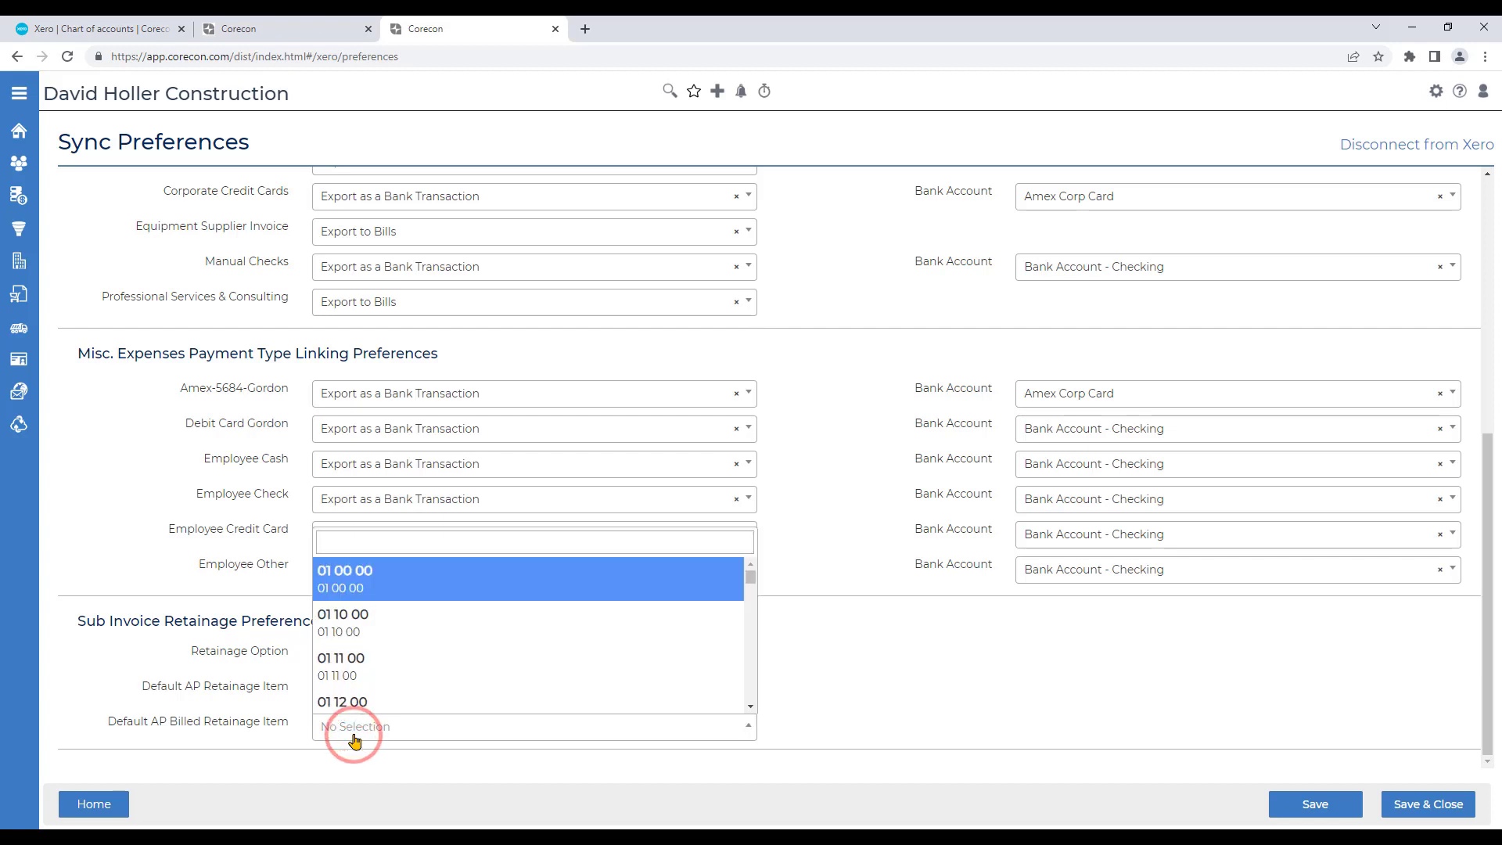
text(ret)
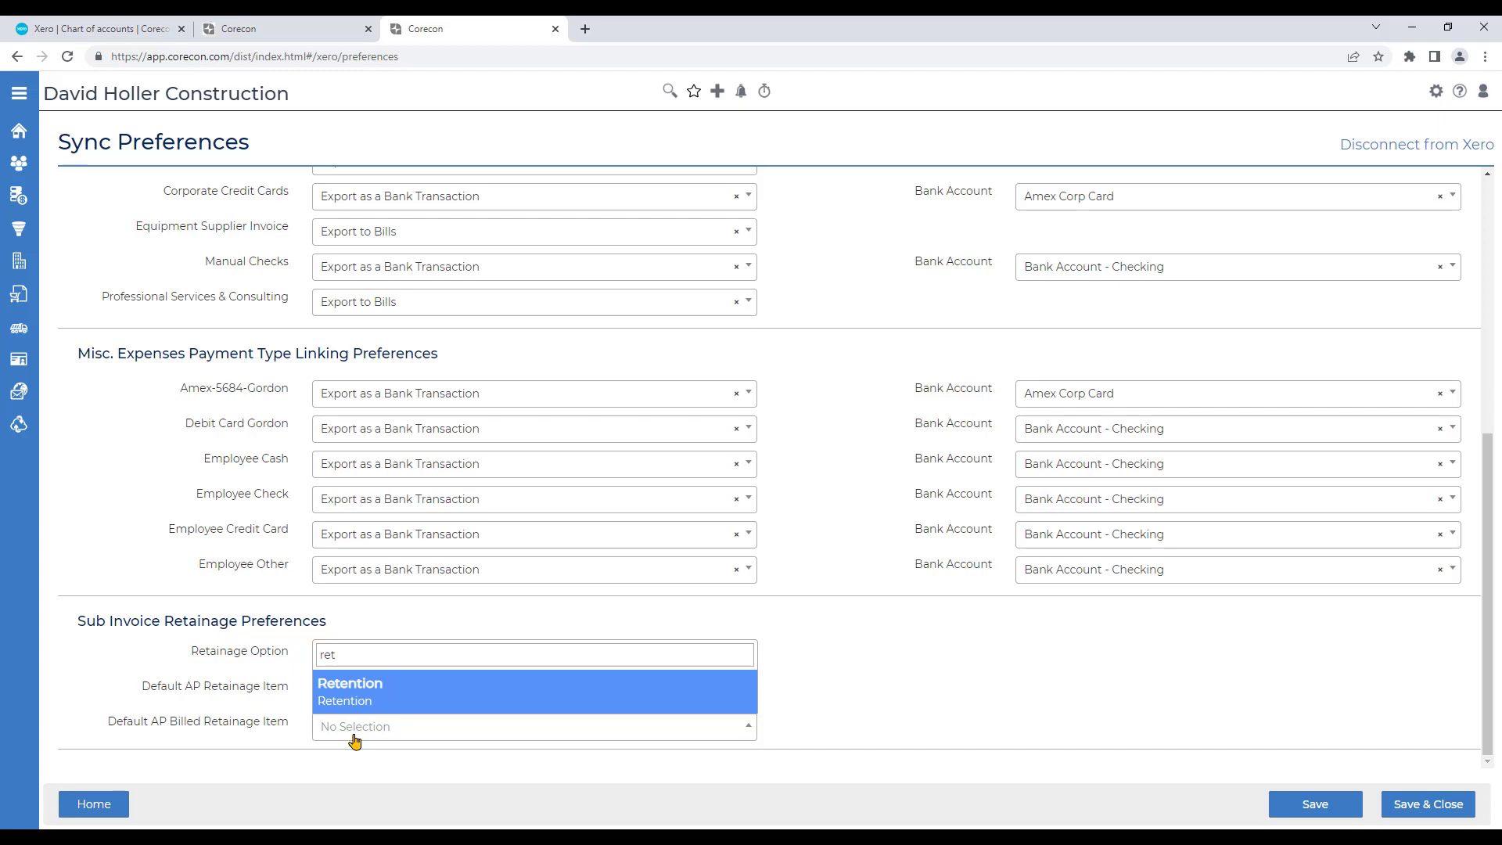
click(380, 692)
click(1308, 816)
click(938, 207)
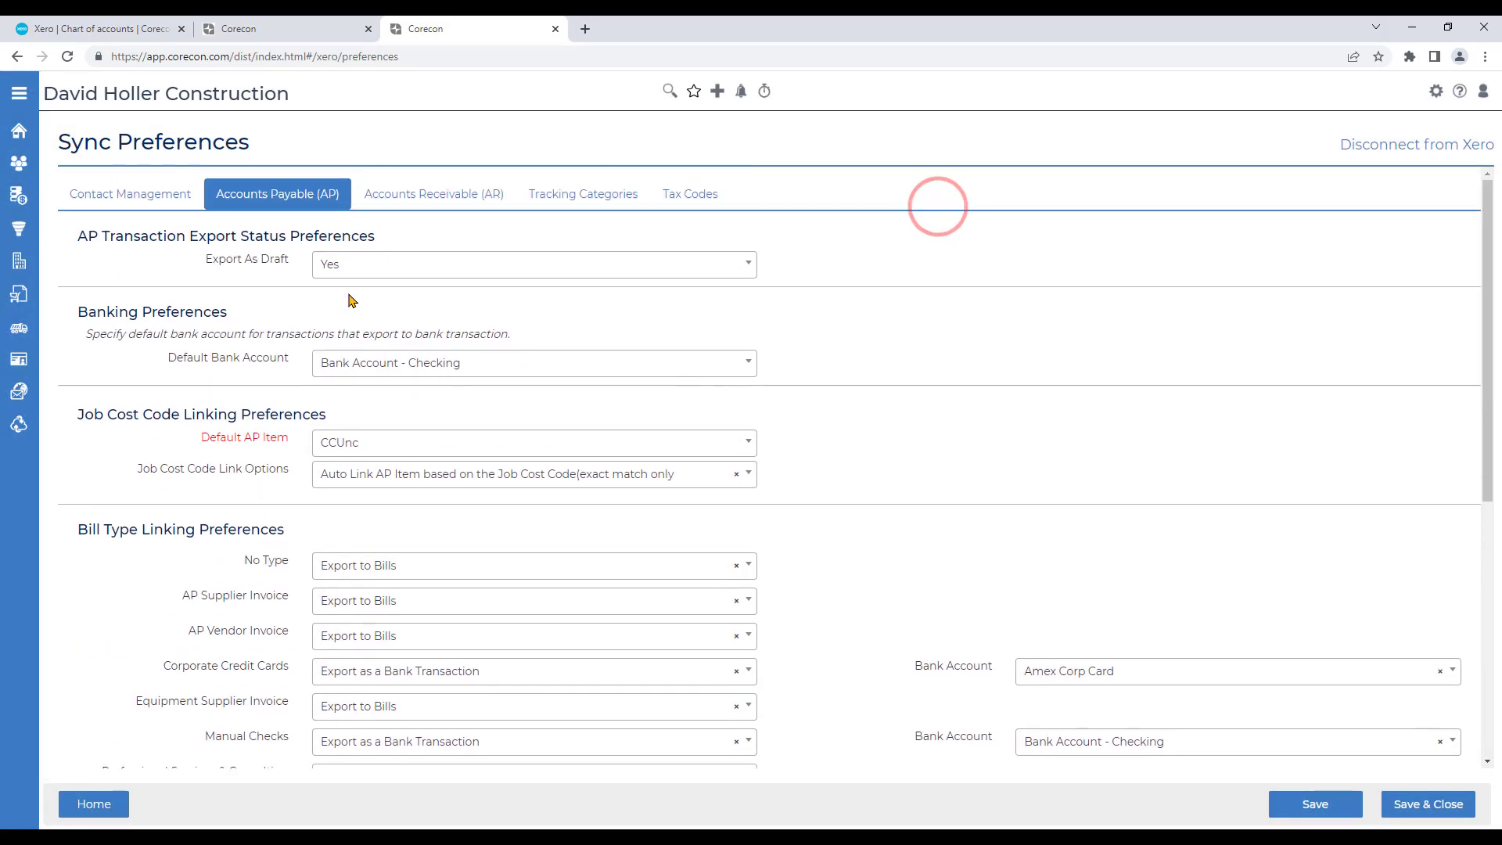
In the Accounts Receivable preferences, choose CCUnc as Default AR Item and auto link AR items by exact Job Cost Code.
click(397, 193)
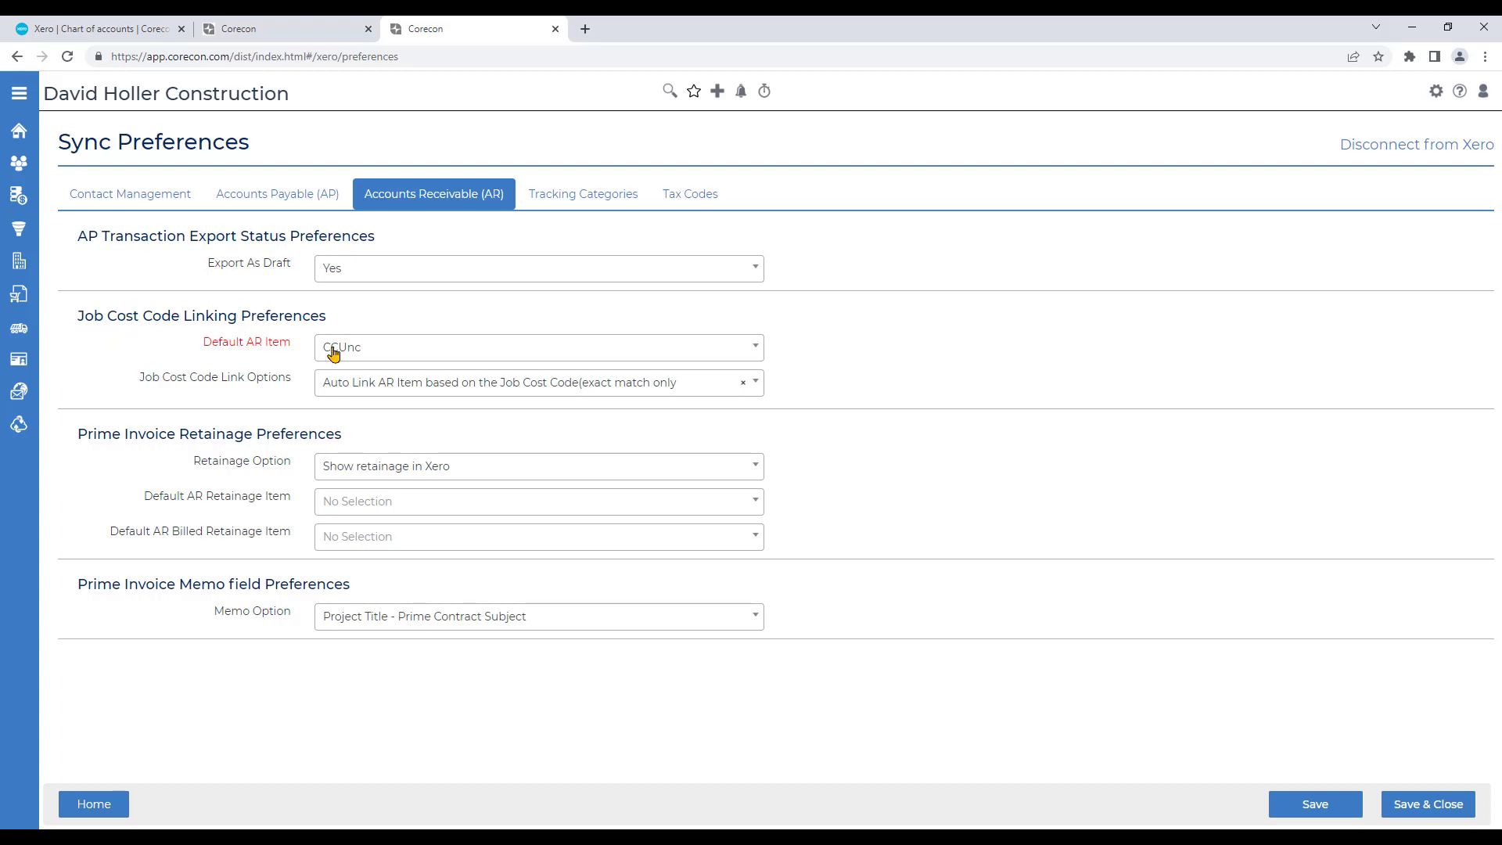
click(362, 348)
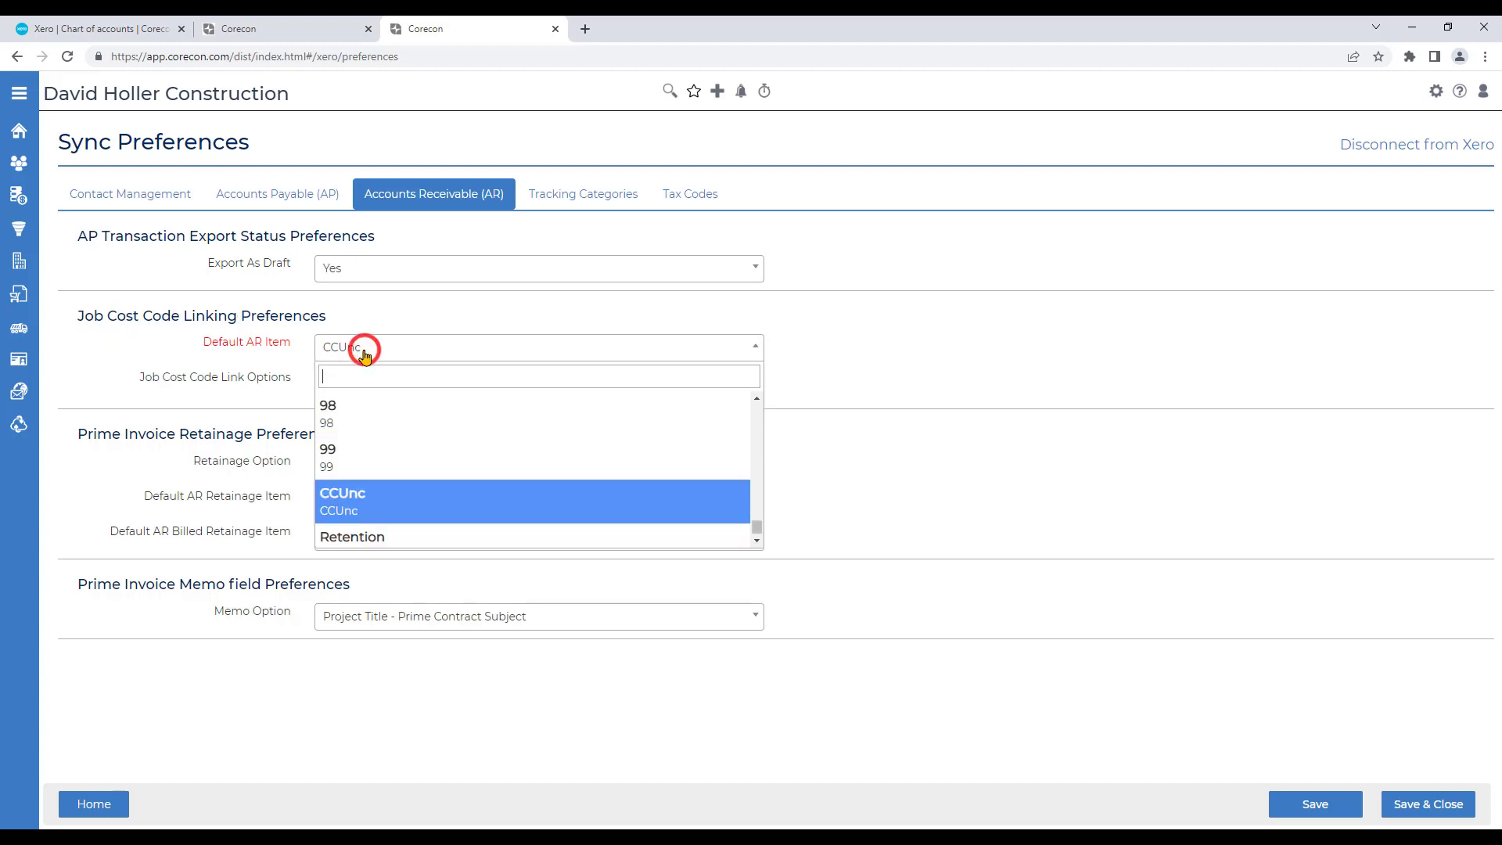
click(345, 510)
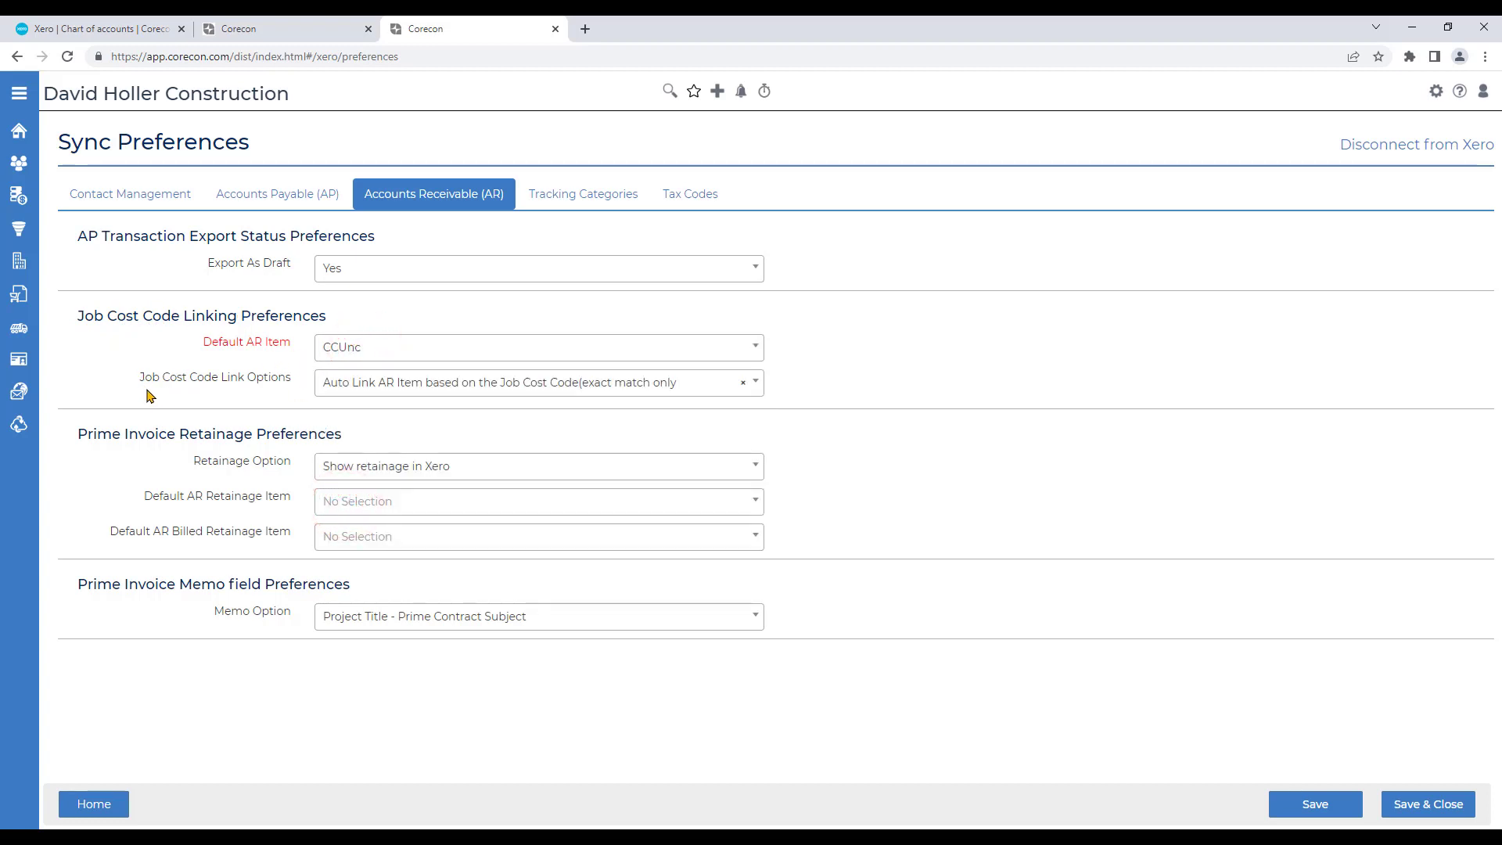
click(372, 383)
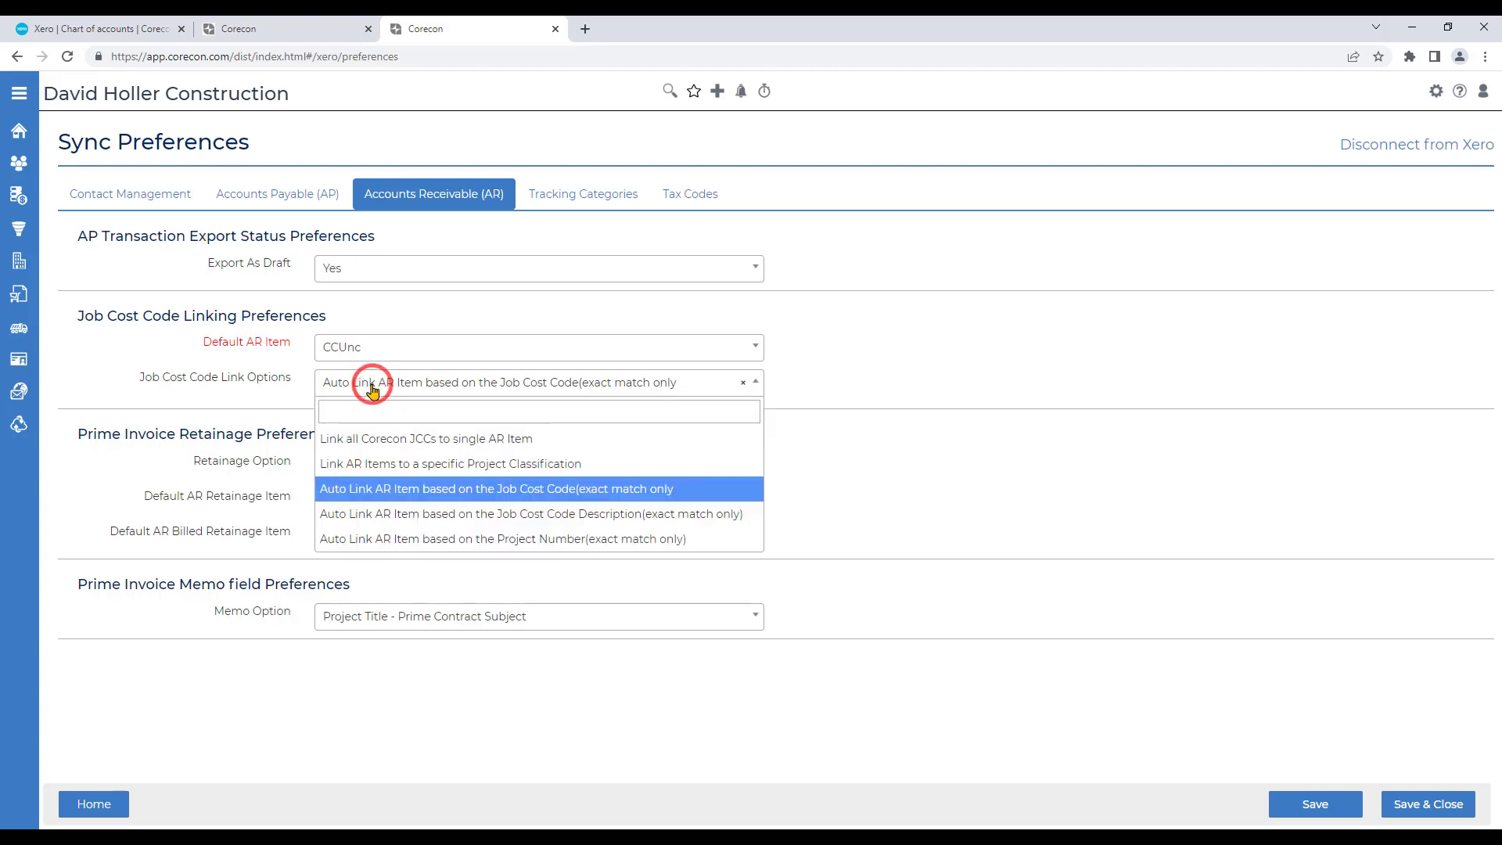
click(620, 492)
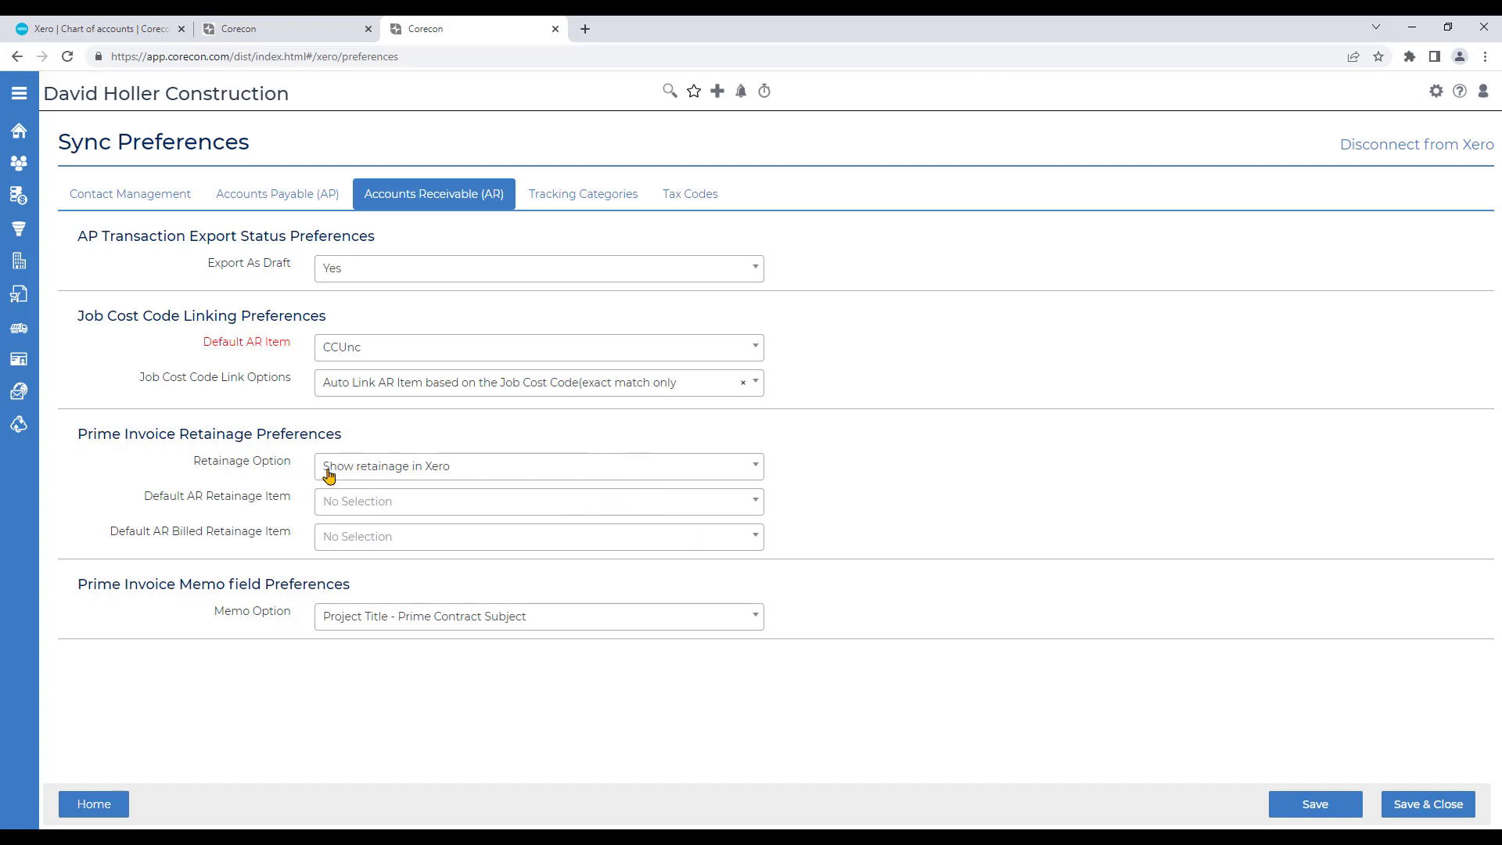
Set the Default AR Retainage Item and the Default AR Billed Retainage Item to Retention.
click(386, 502)
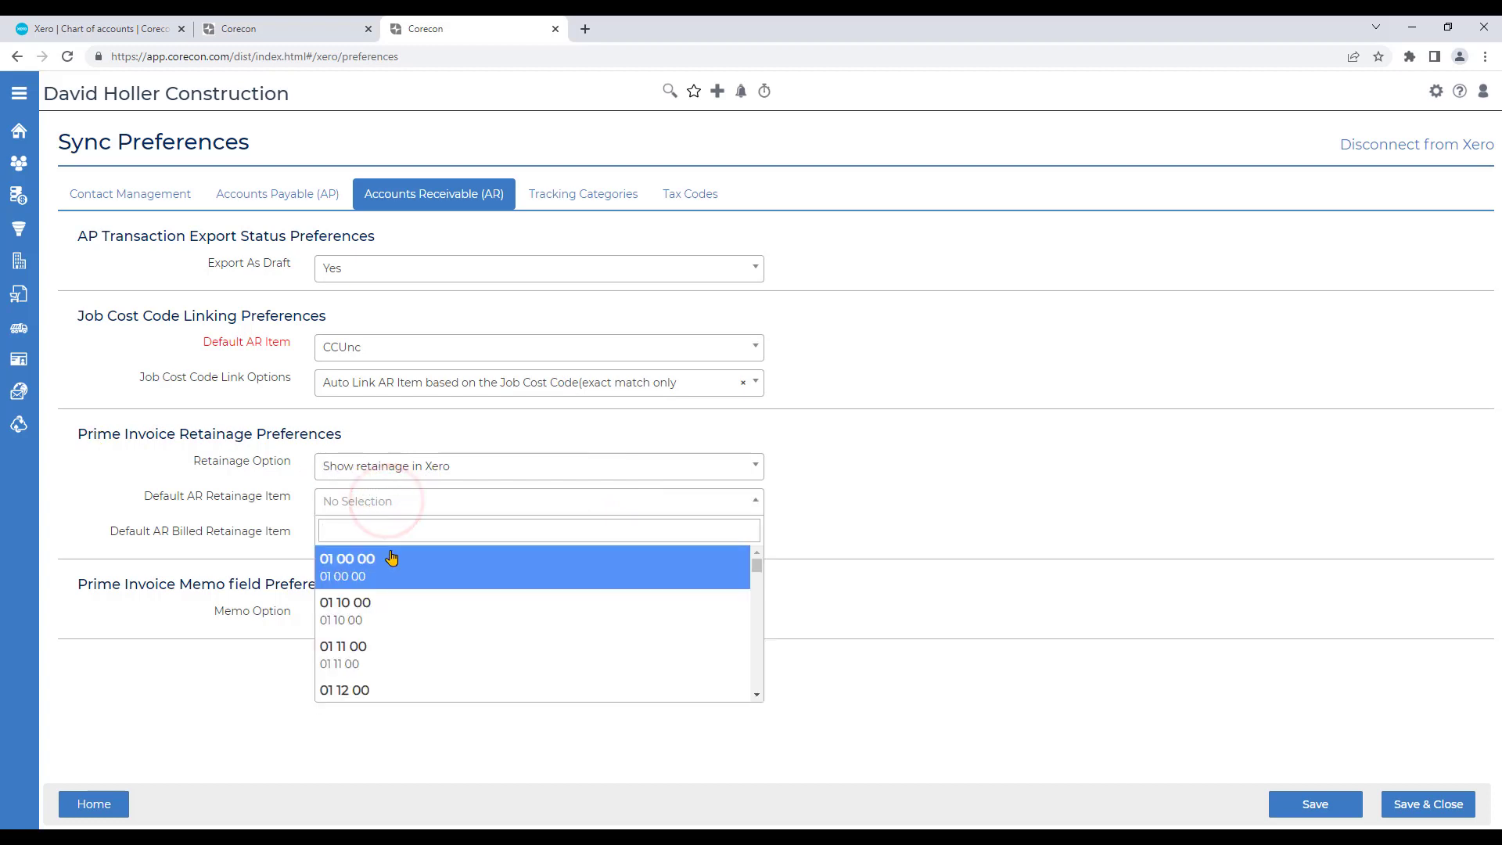
text(ret)
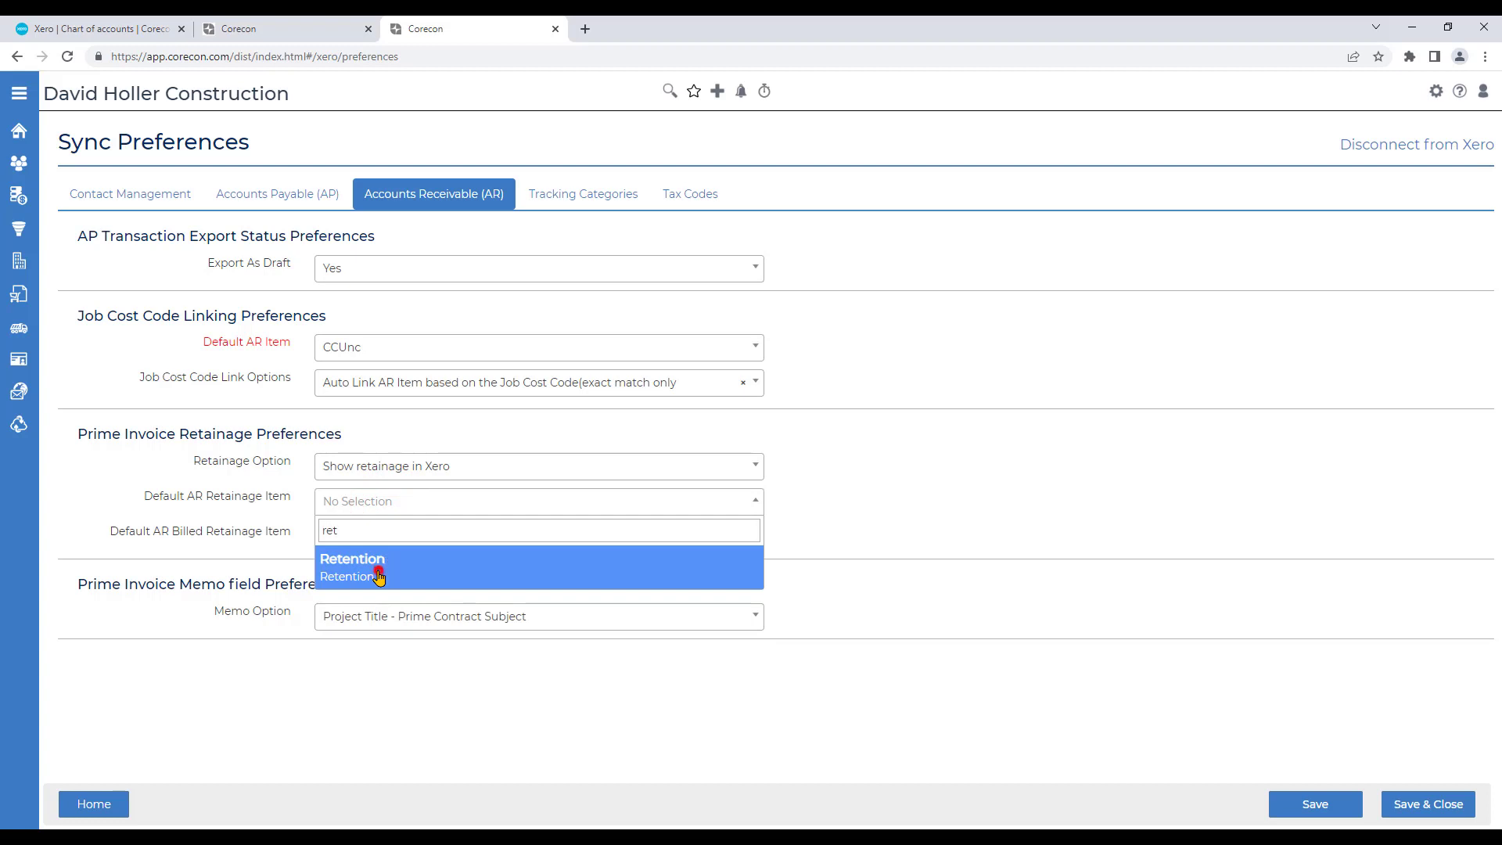
click(377, 569)
click(359, 544)
text(re)
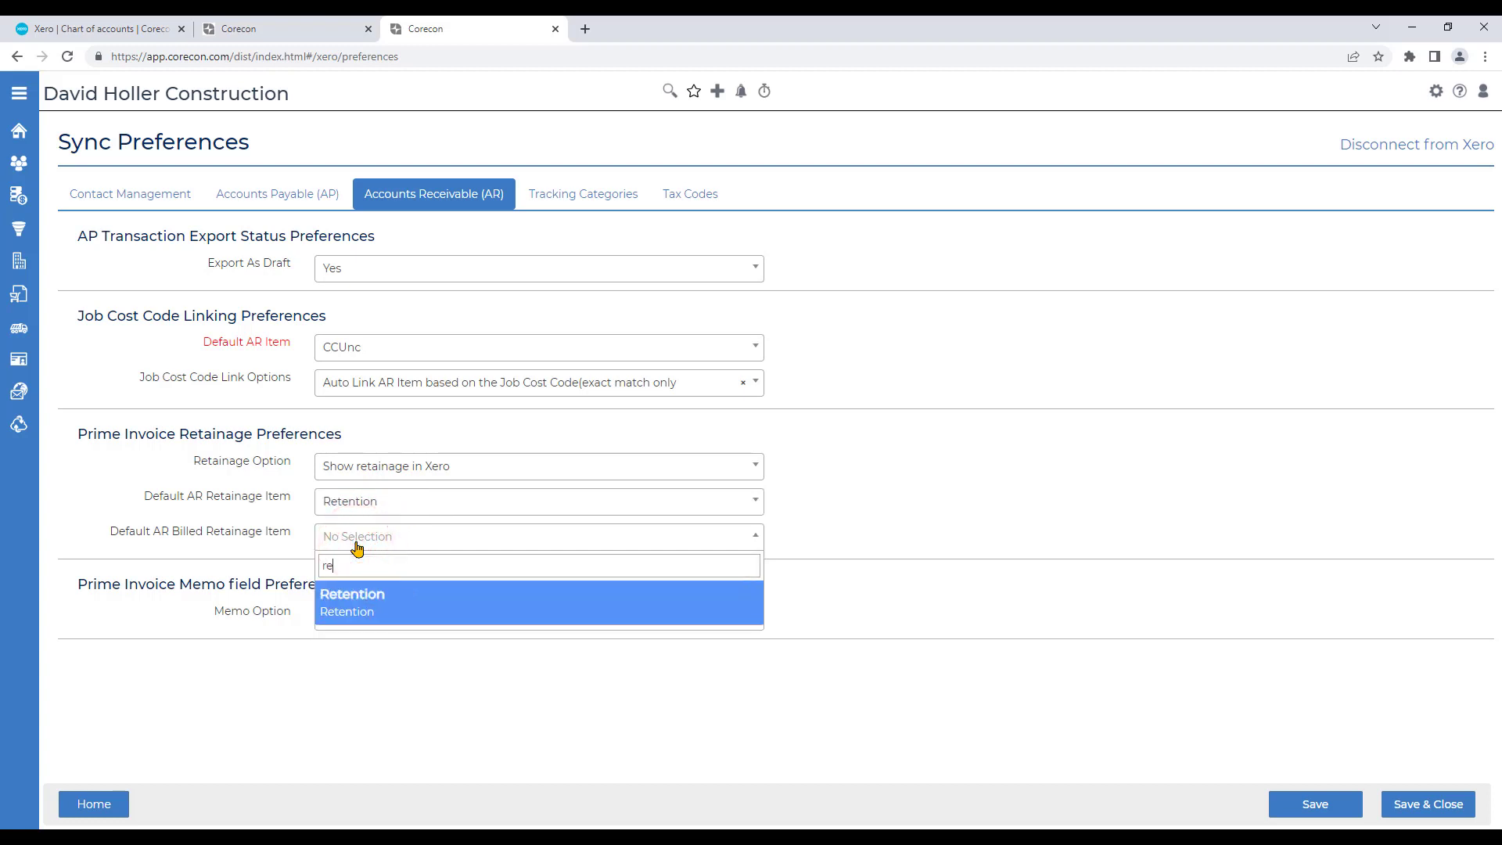
click(348, 606)
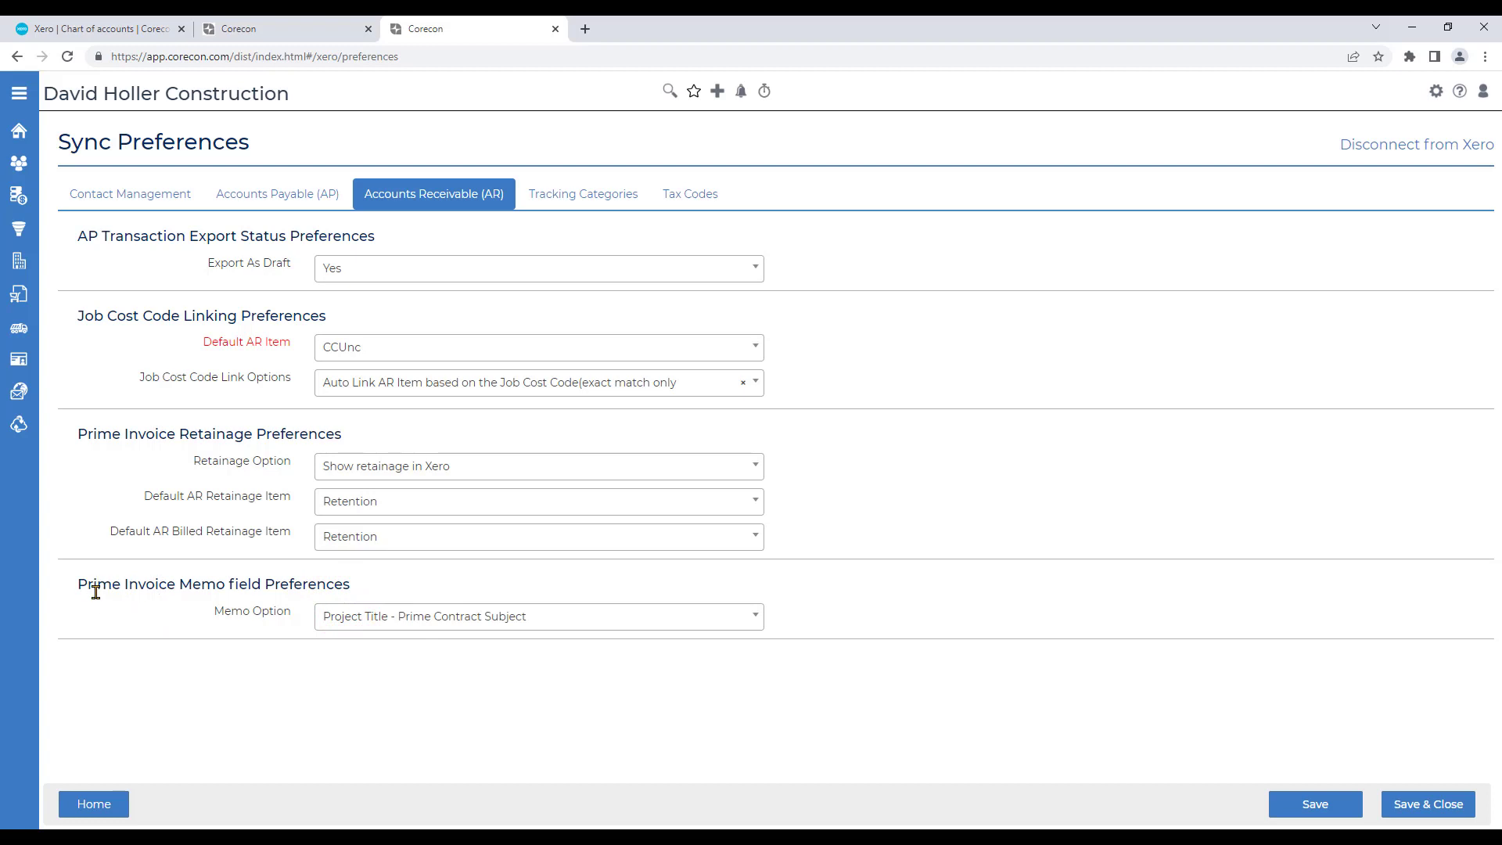
Choose Project Title - Prime Contract Subject as the prime invoice Memo Option and save the preferences.
click(411, 618)
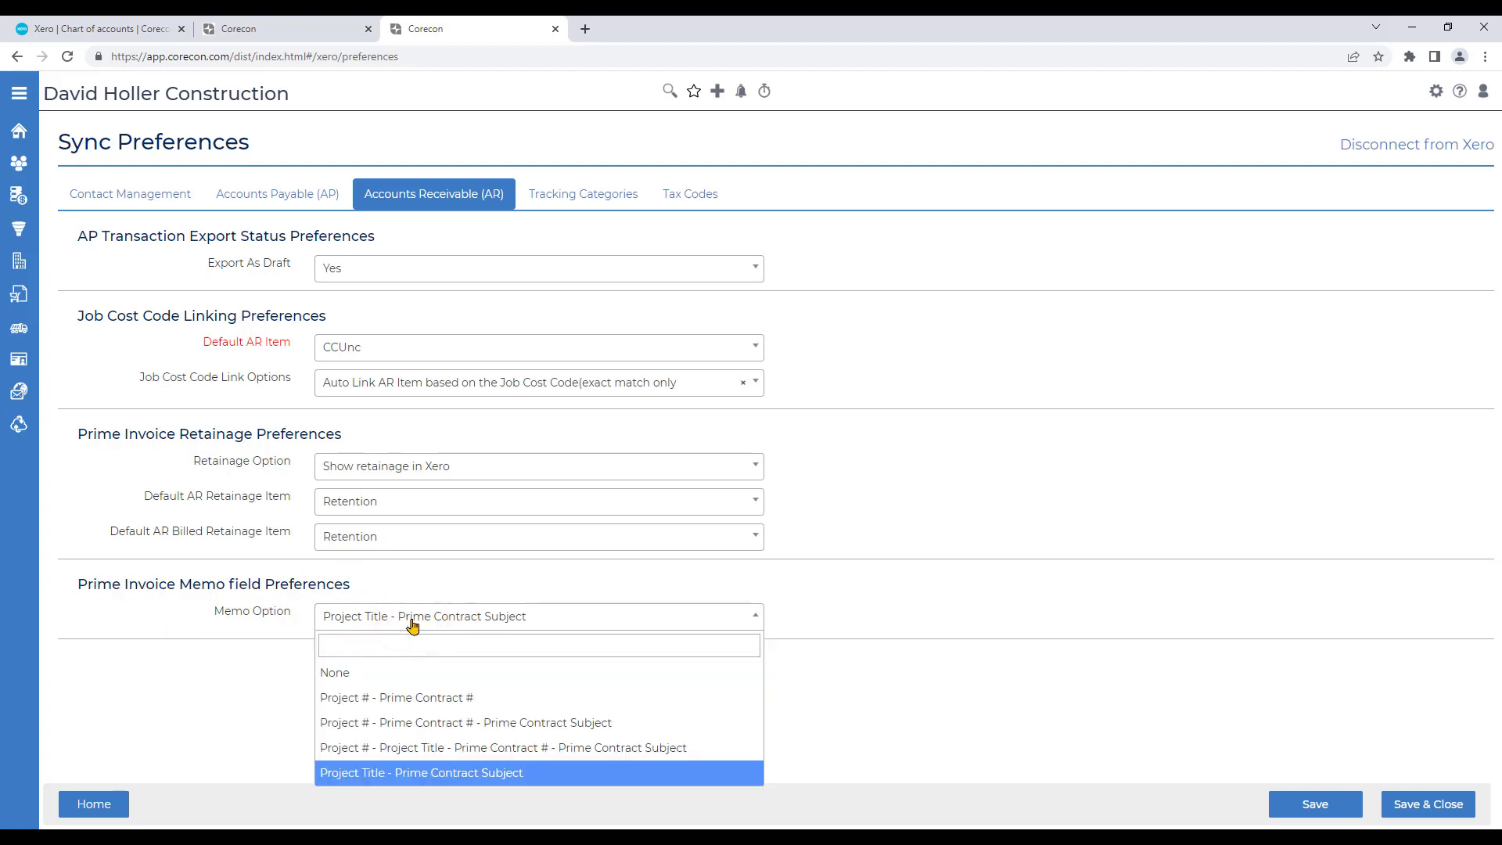
click(425, 773)
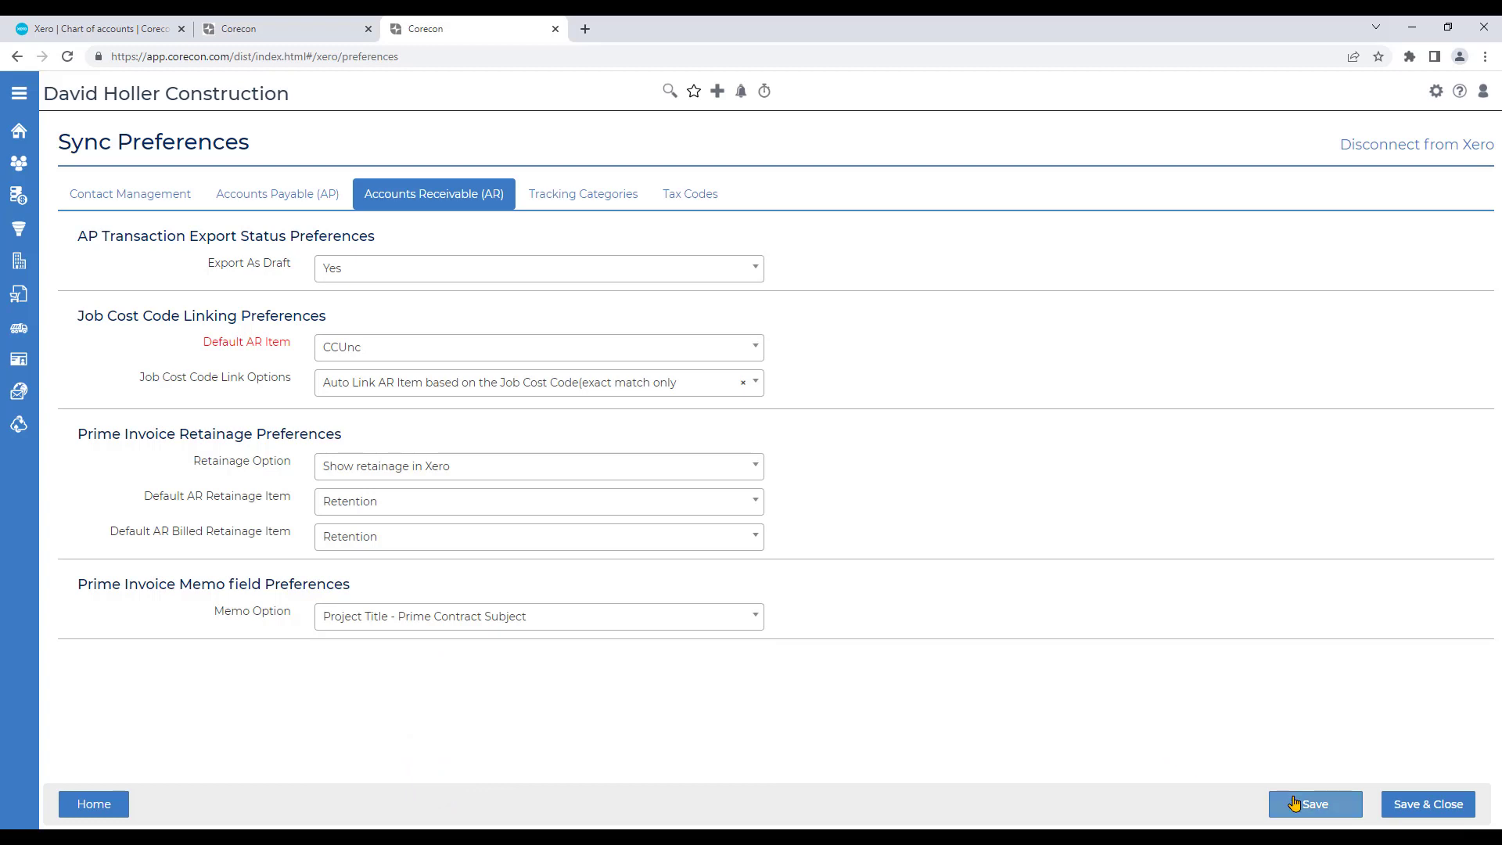
click(1295, 804)
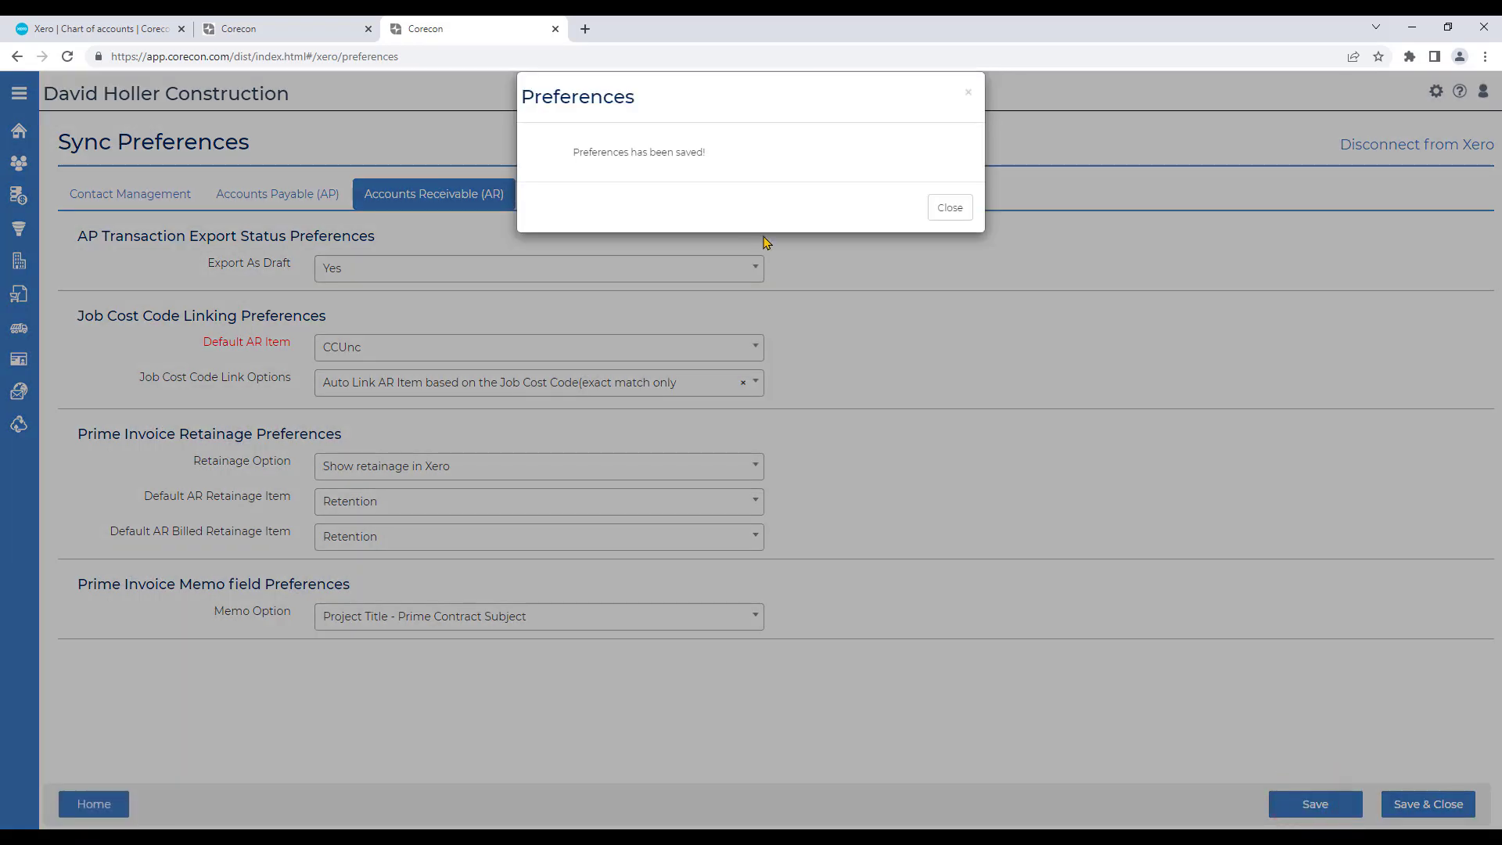
click(950, 208)
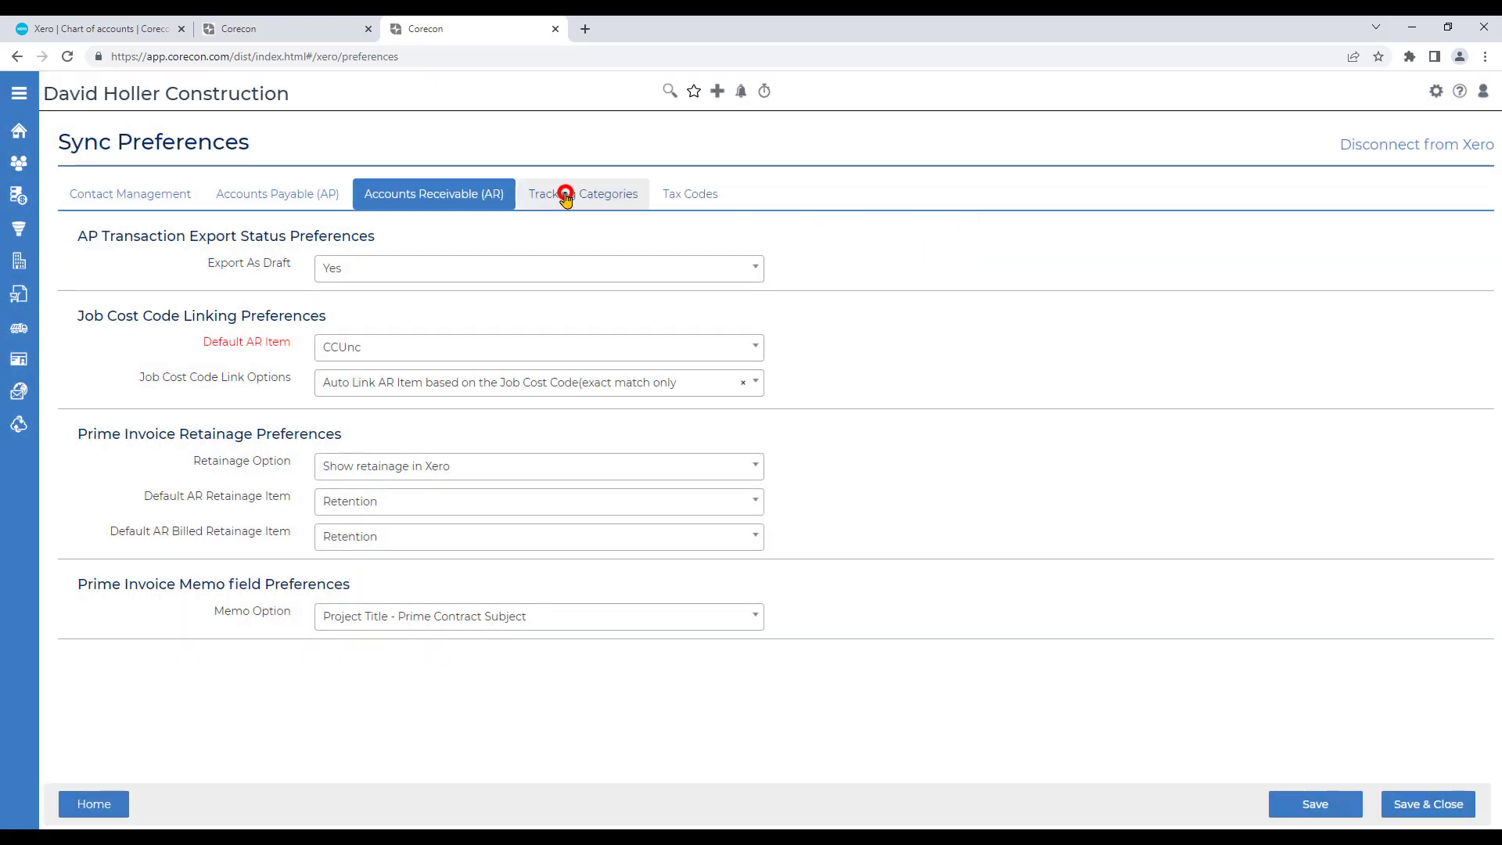
In the Tracking Categories preferences, choose Do not use Tracking Categories as the method.
click(565, 197)
click(412, 242)
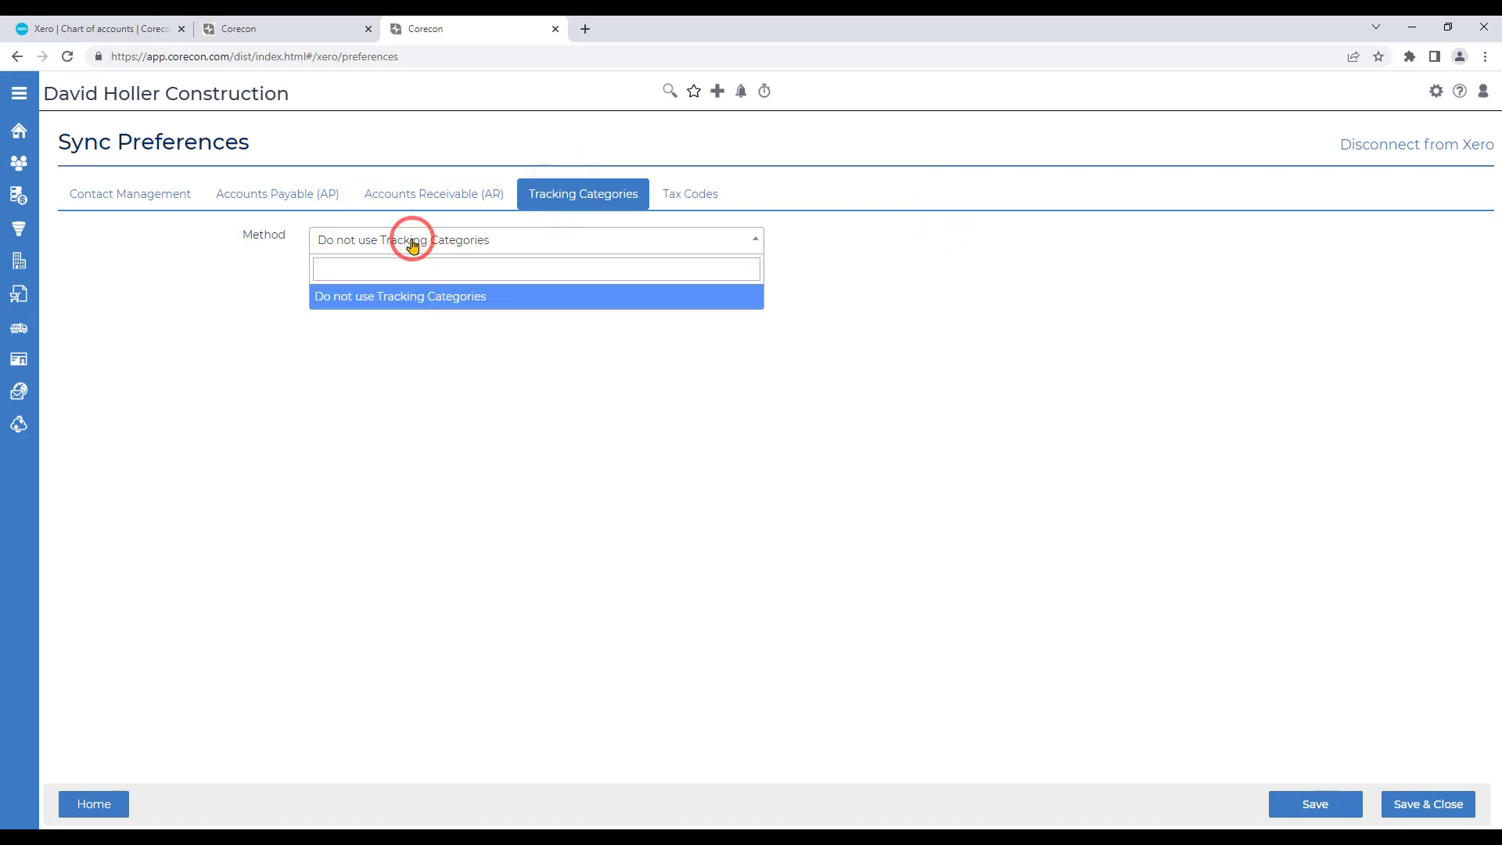
click(388, 302)
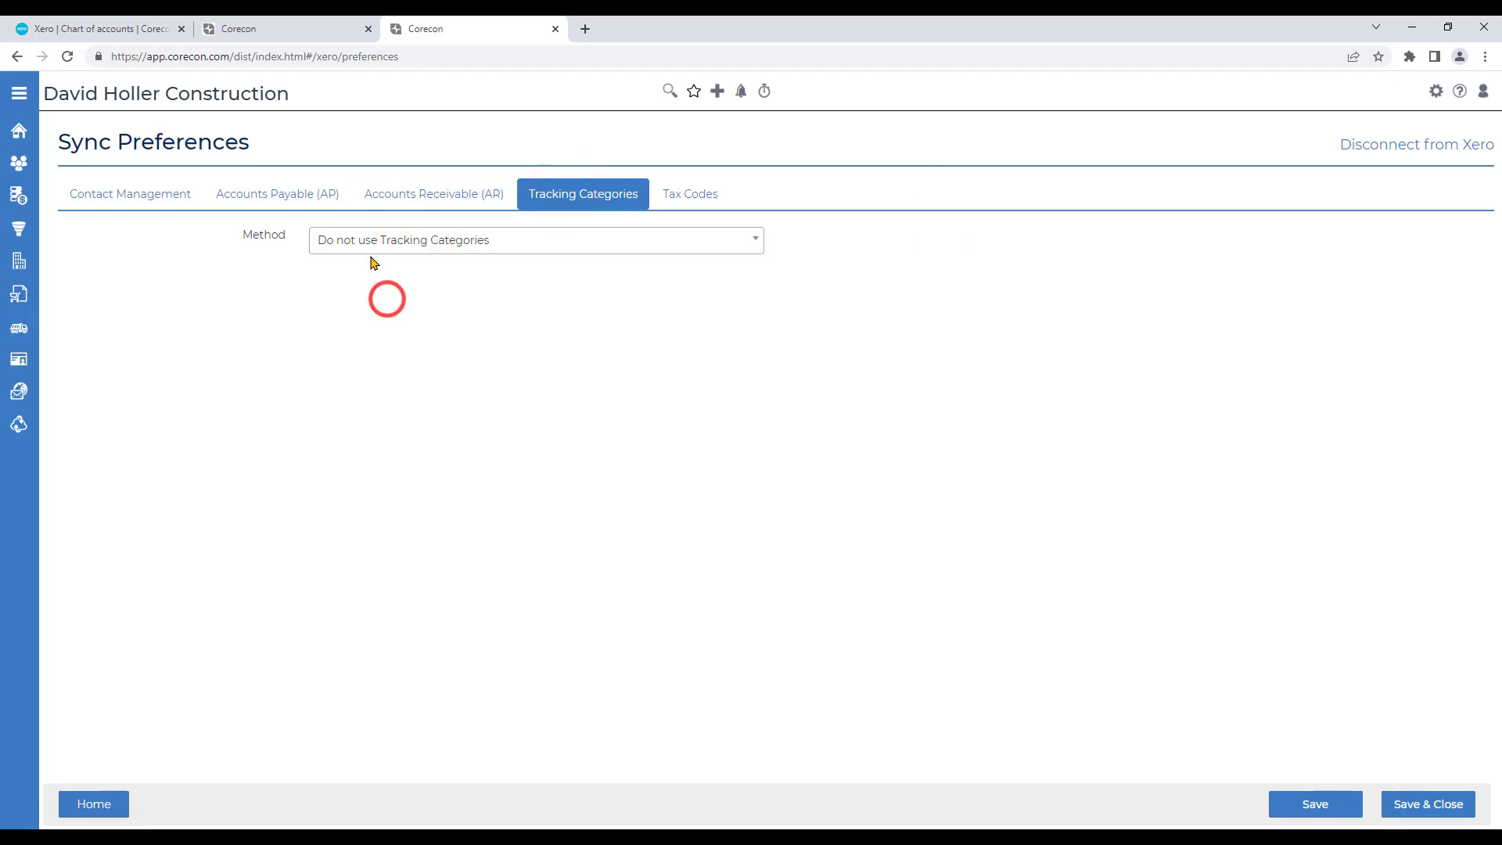
Review the Xero tax code mappings, including Exempt Purchases, and save and close the sync preferences.
click(688, 197)
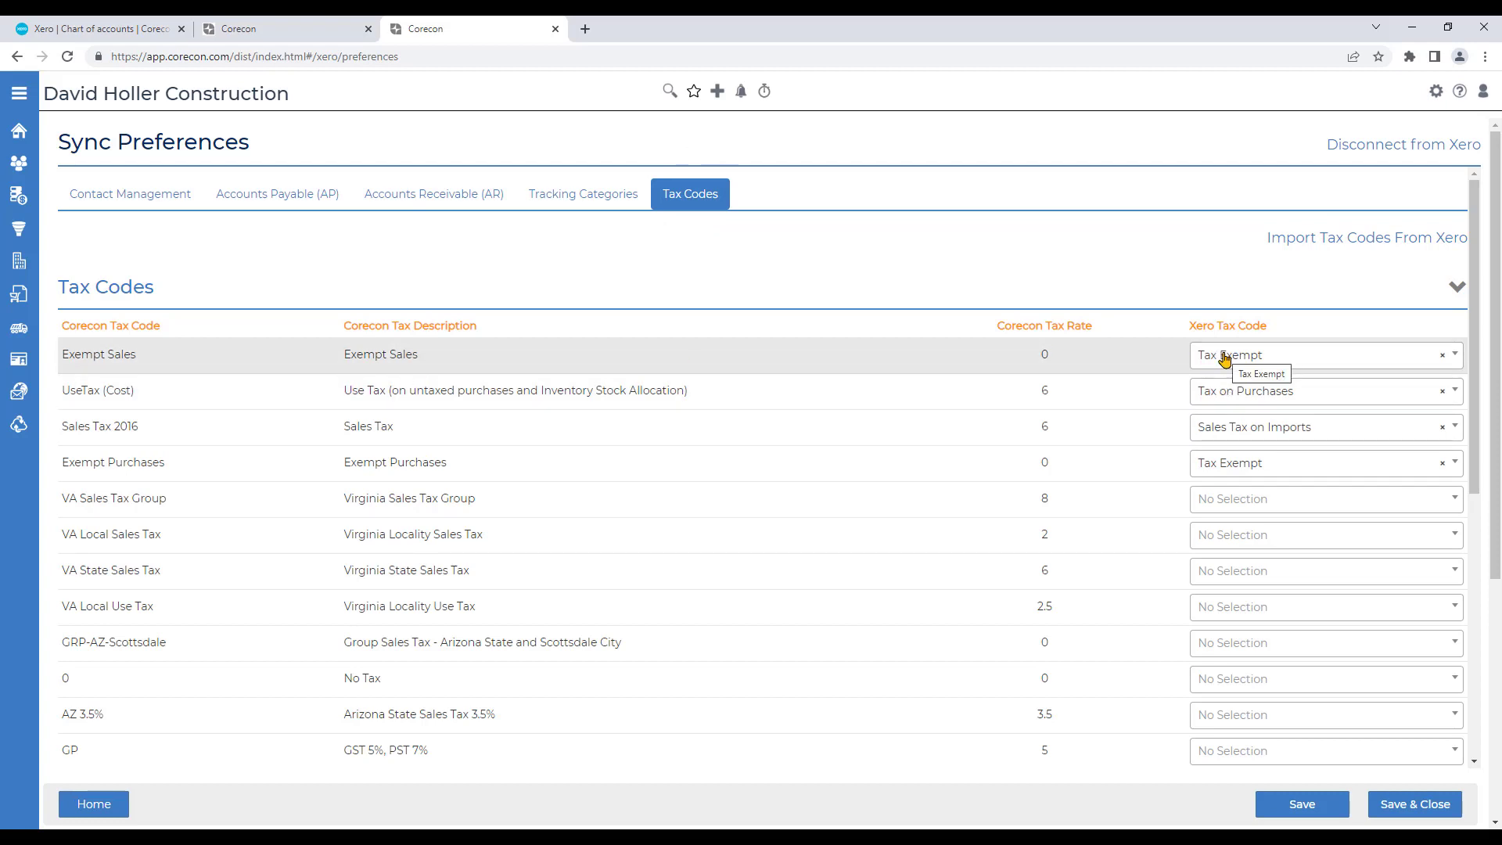
click(1211, 464)
click(1214, 463)
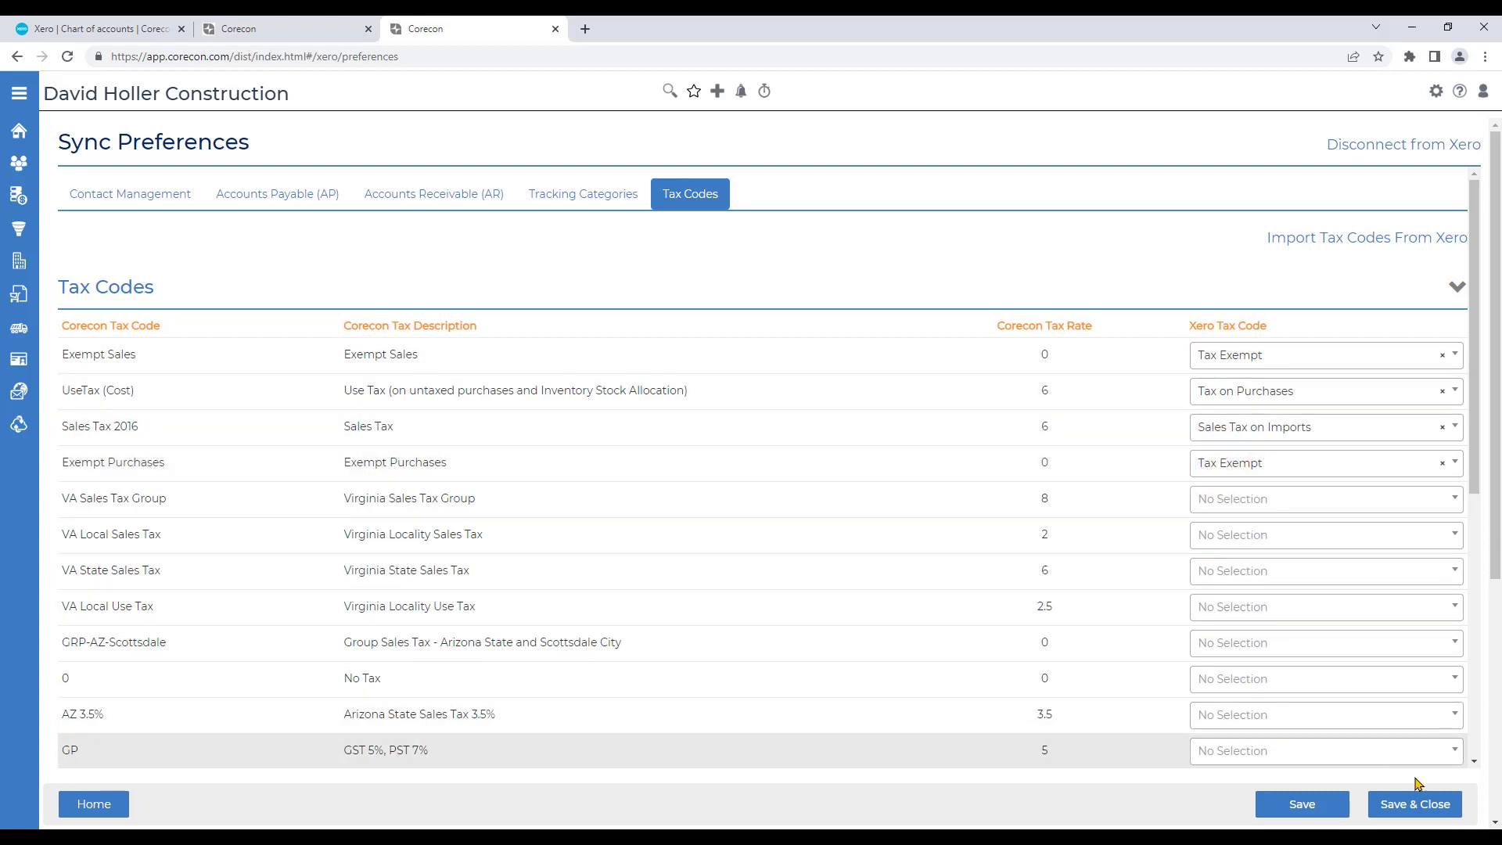
click(1383, 806)
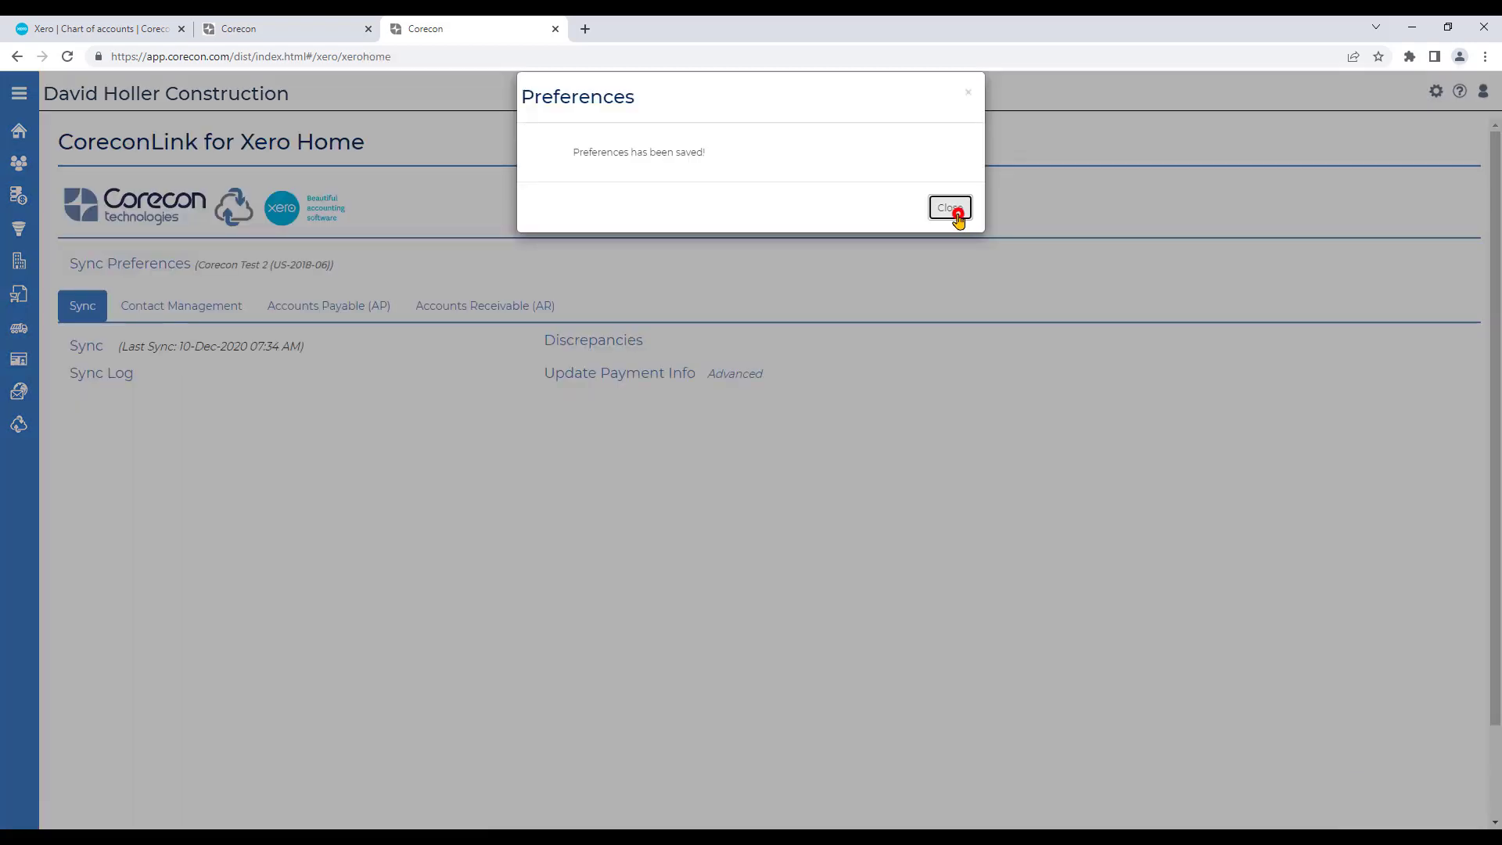
click(956, 216)
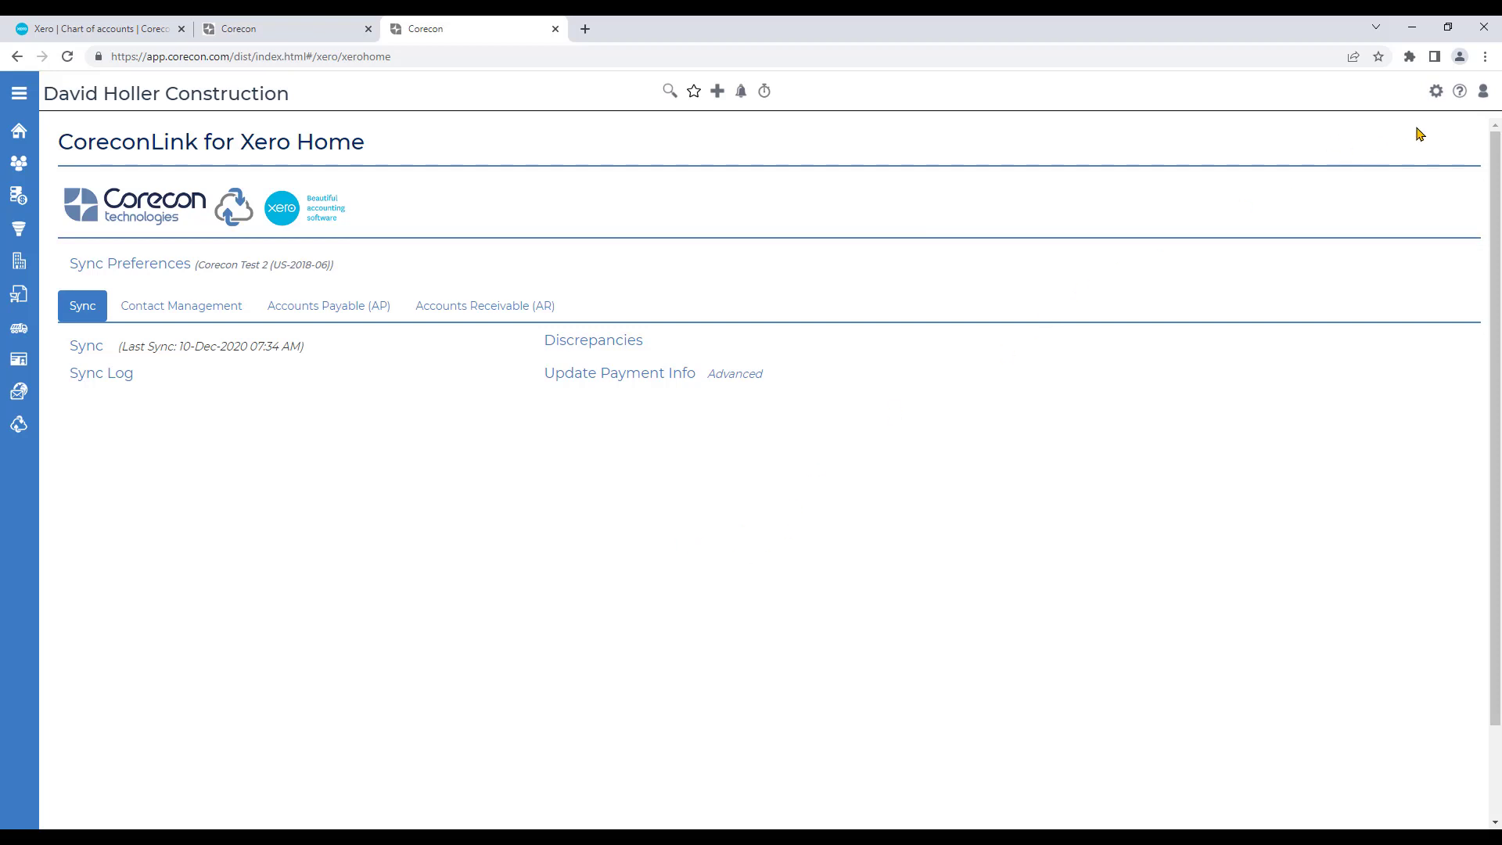
In the online Corecon help, find the CoreconLink for Xero documentation and open its CoreconLink Sync Preferences topic.
click(1460, 92)
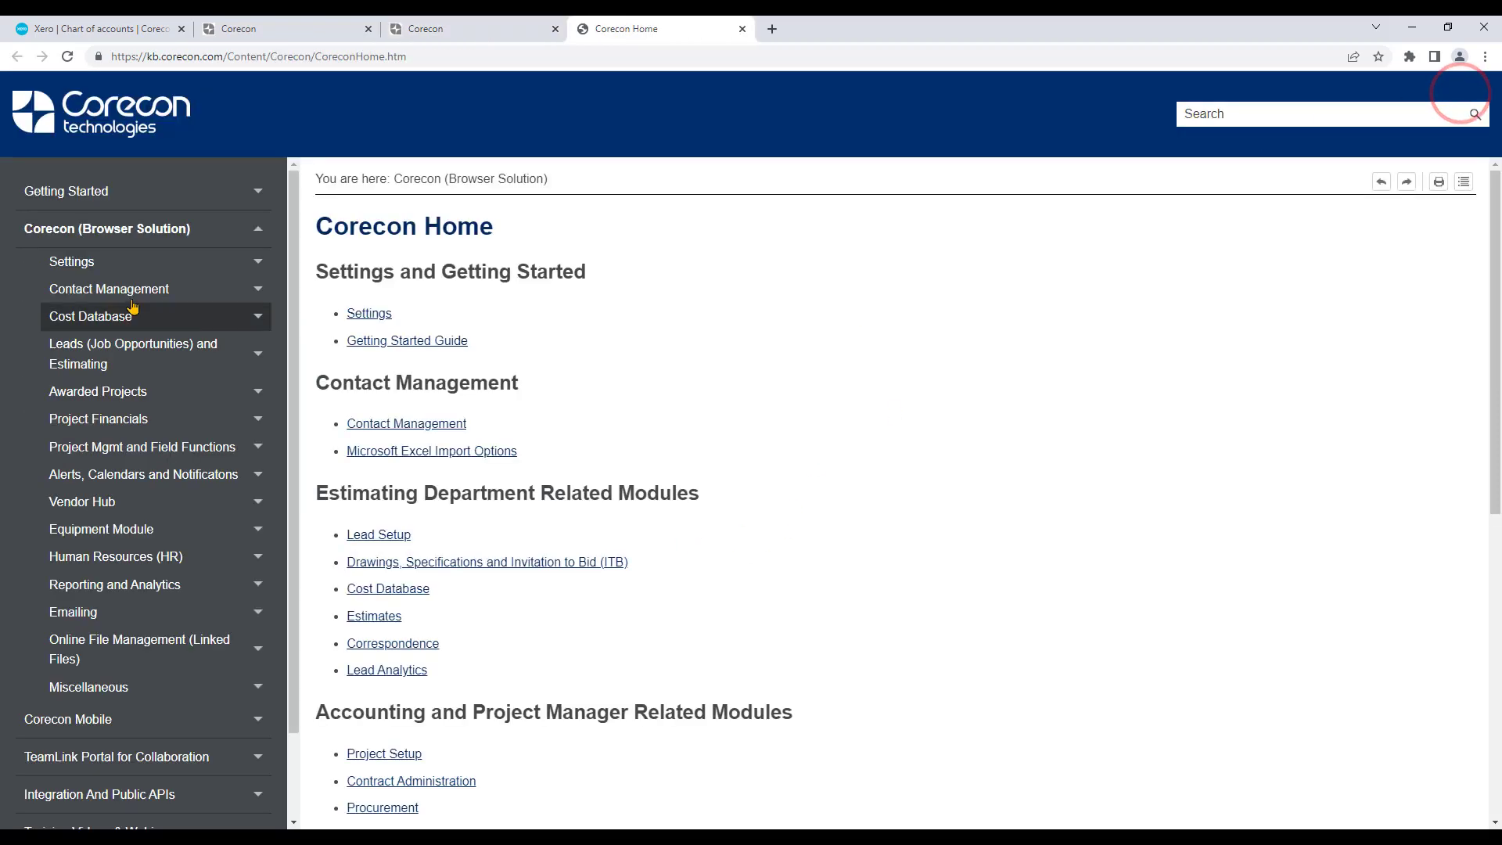
scroll(61, 709, down, 1)
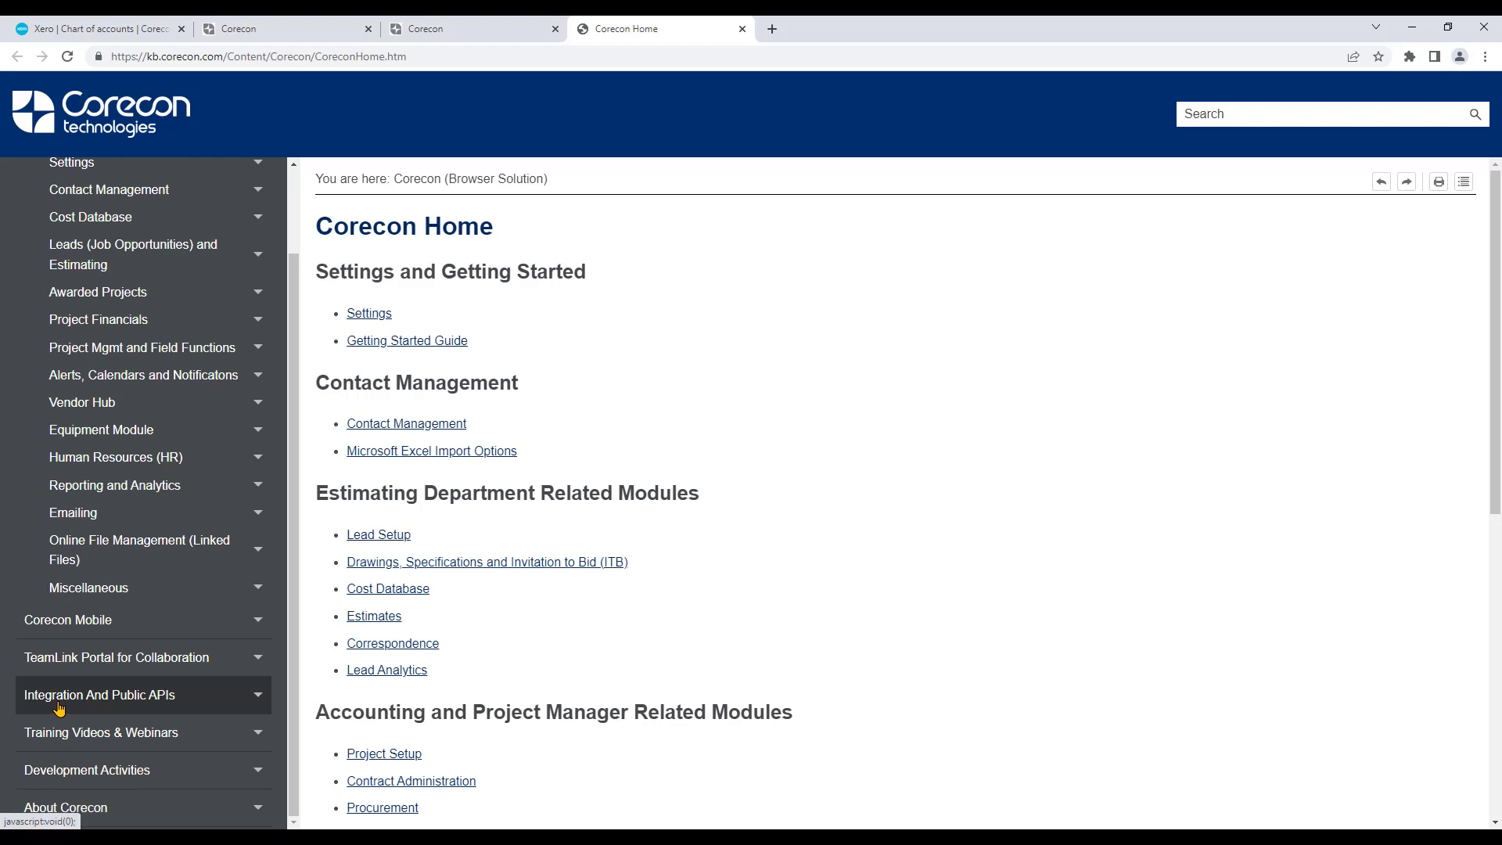
click(60, 703)
scroll(61, 704, down, 2)
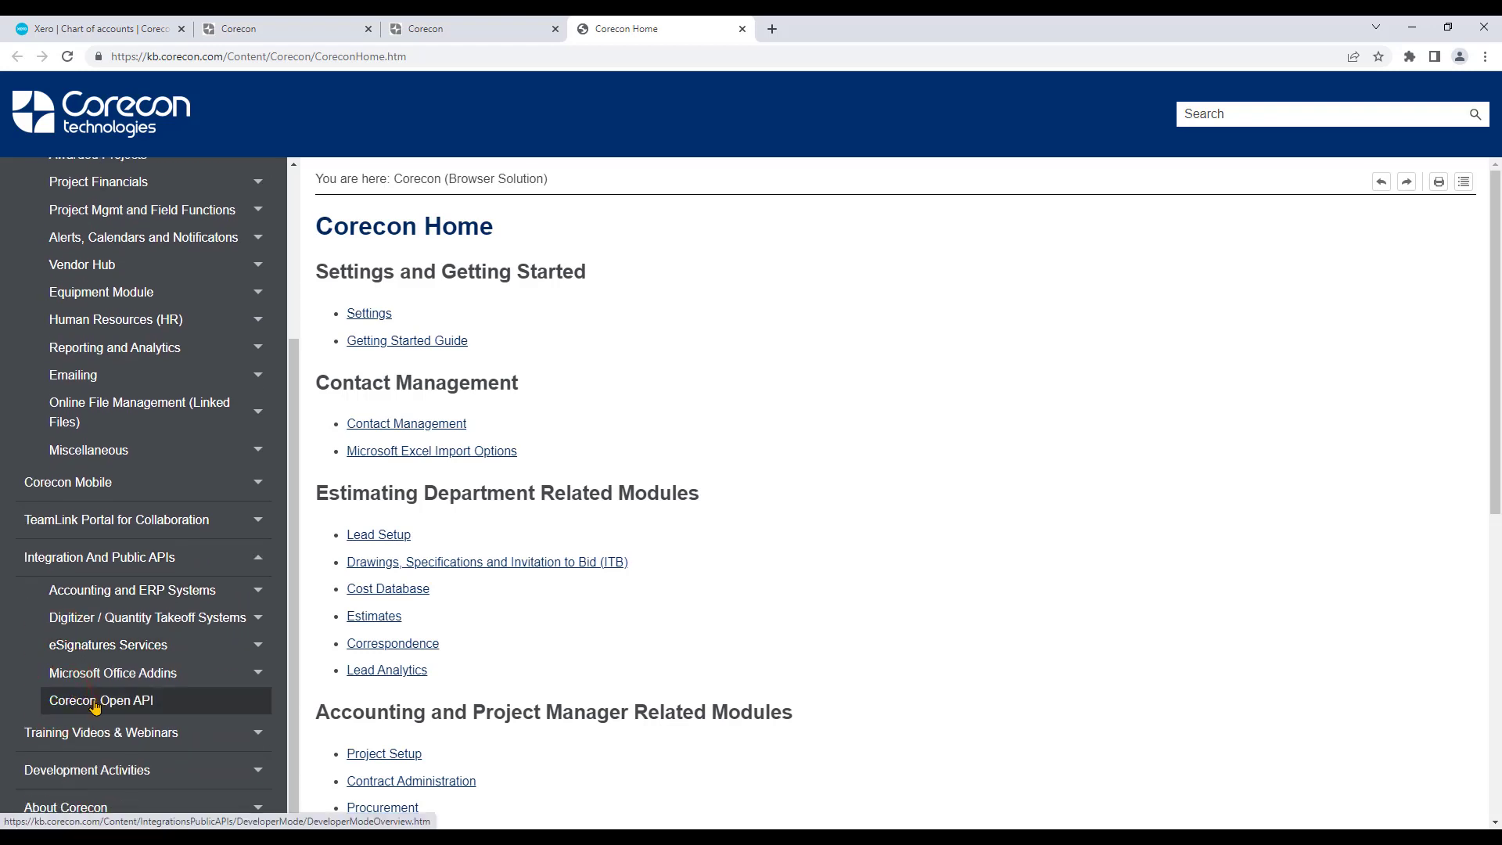
click(79, 593)
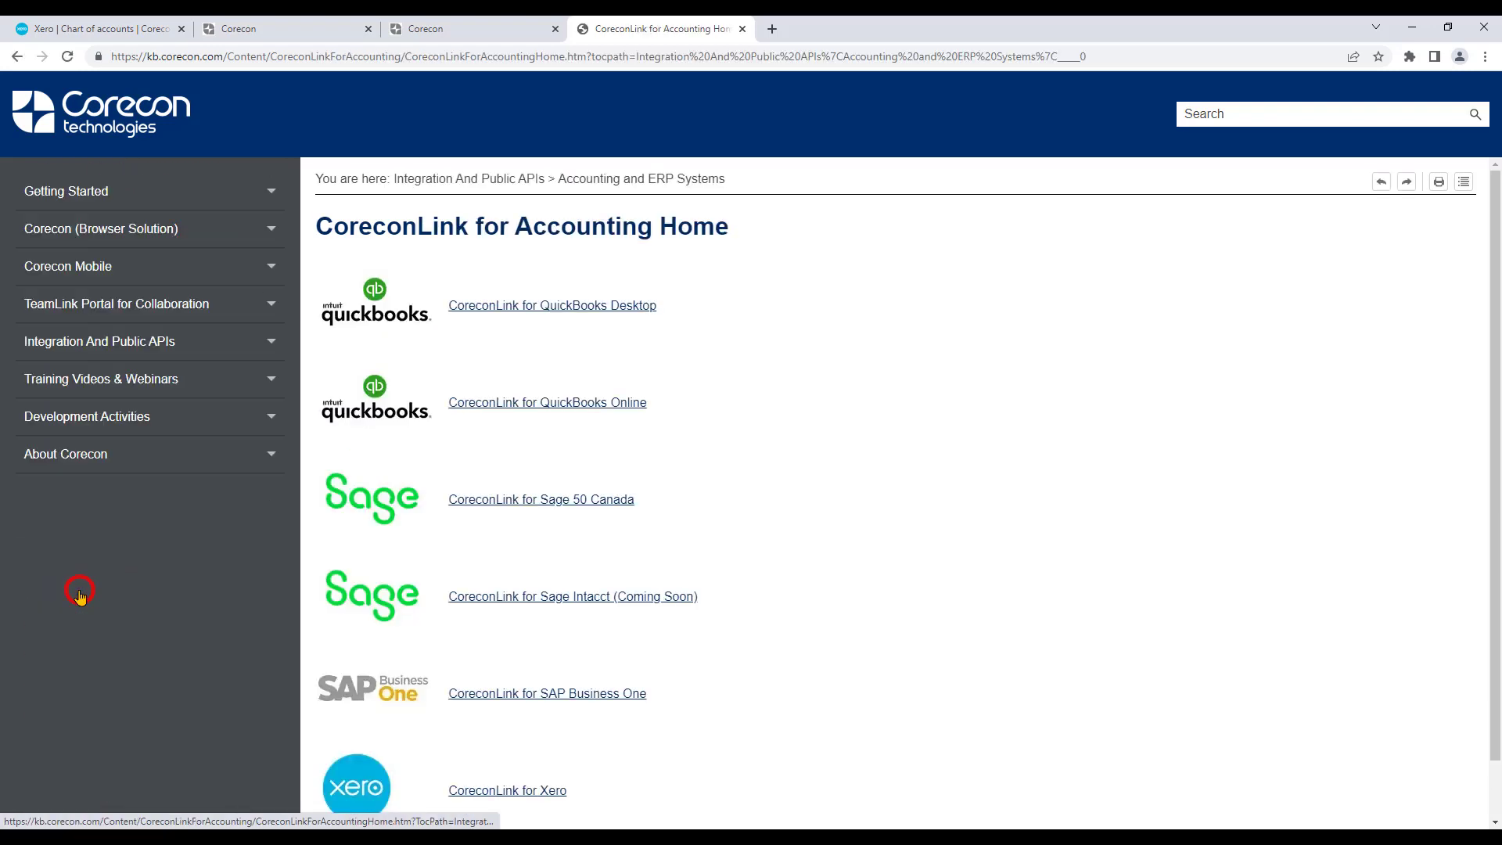
click(501, 792)
scroll(654, 536, down, 3)
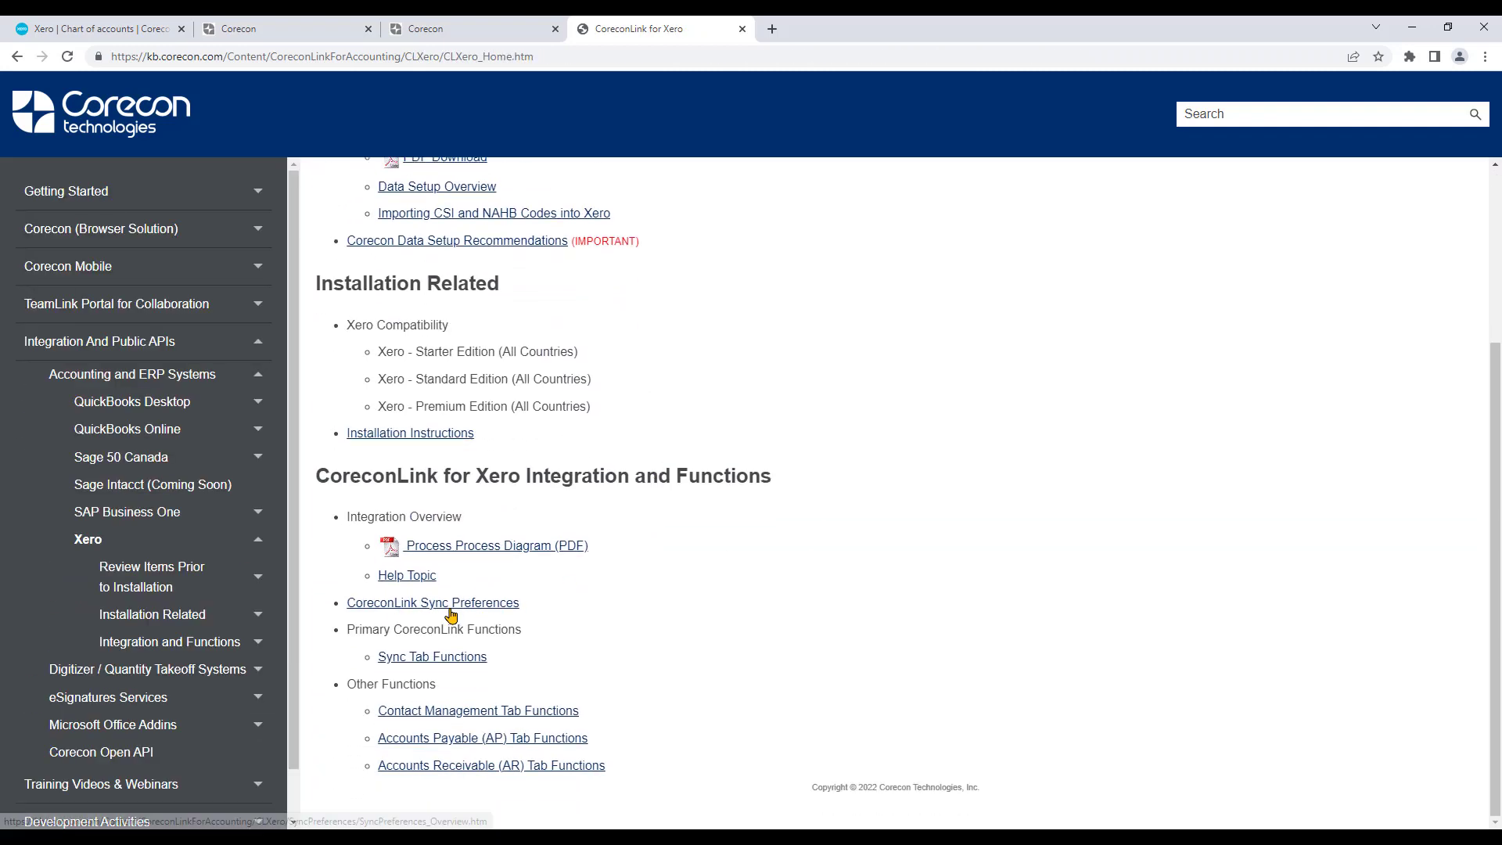
click(443, 612)
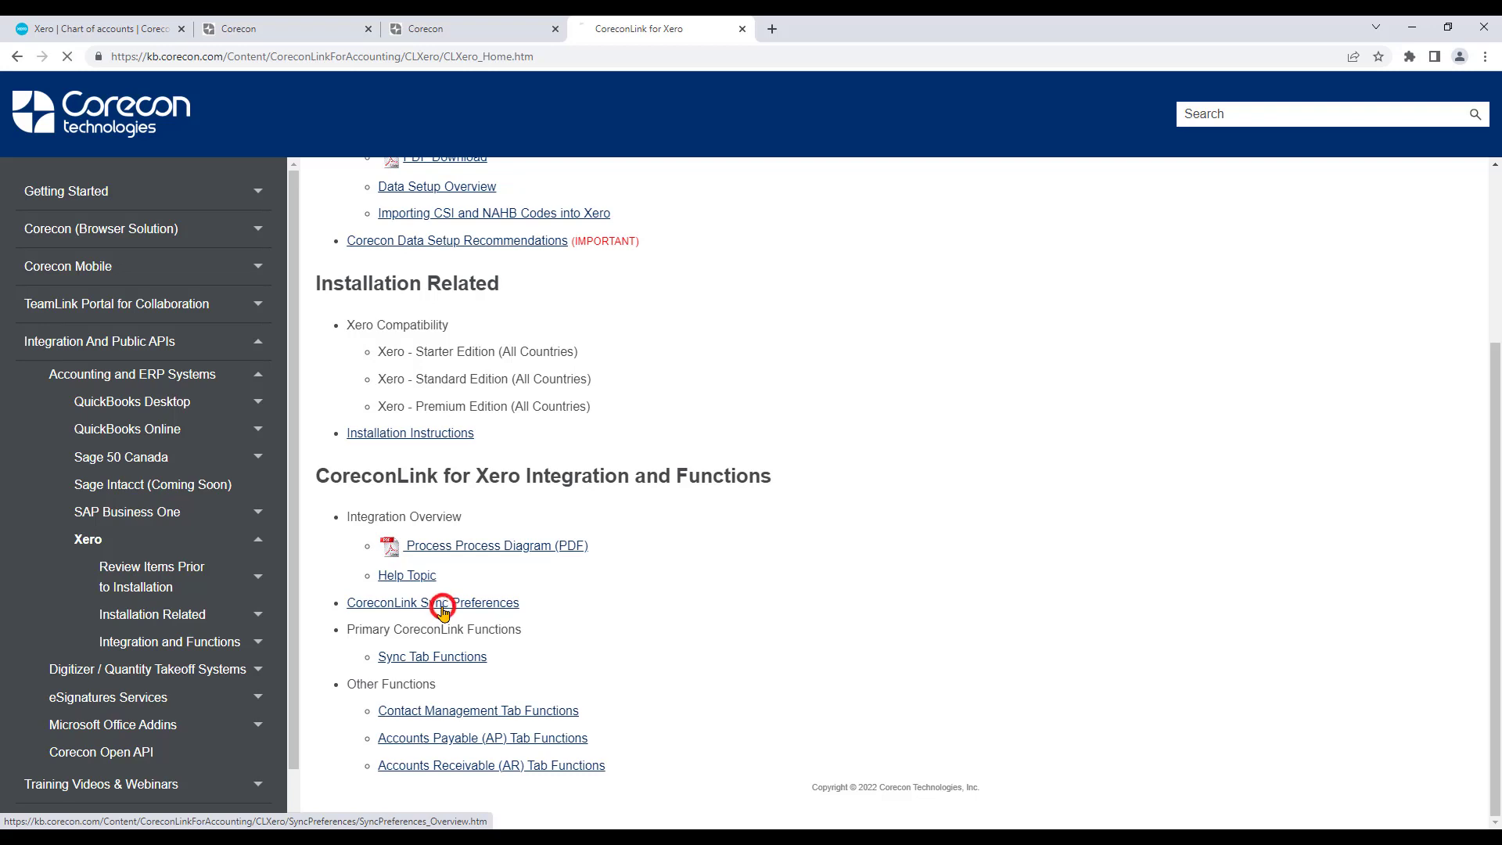